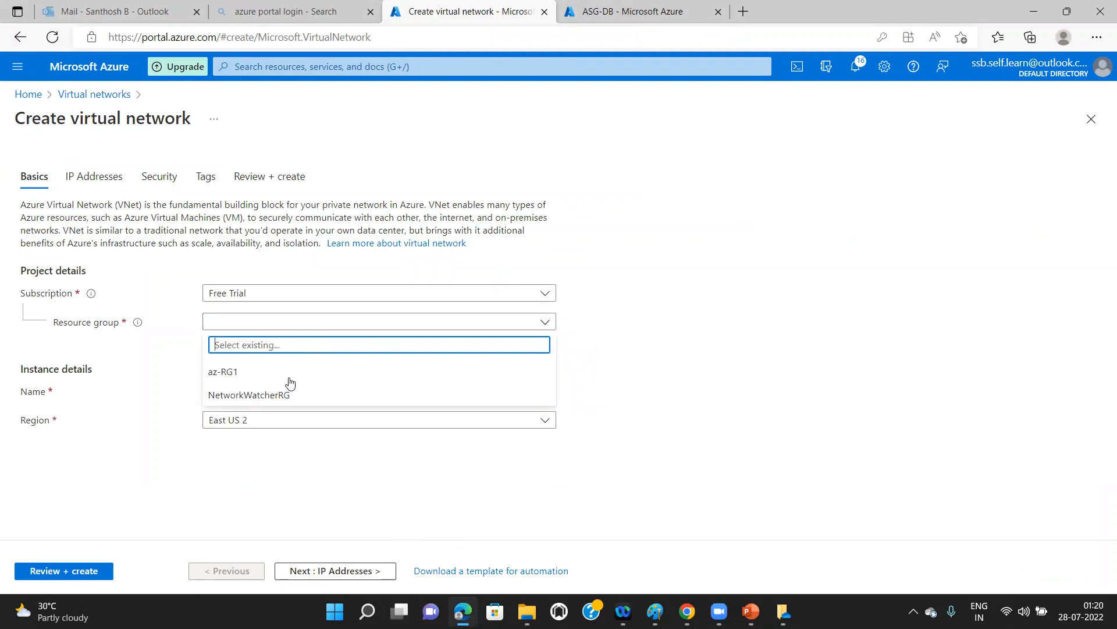
Assign the new virtual network to the az-RG1 resource group and name it VNet1
{"action": "left_click", "coordinate": [285, 376]}
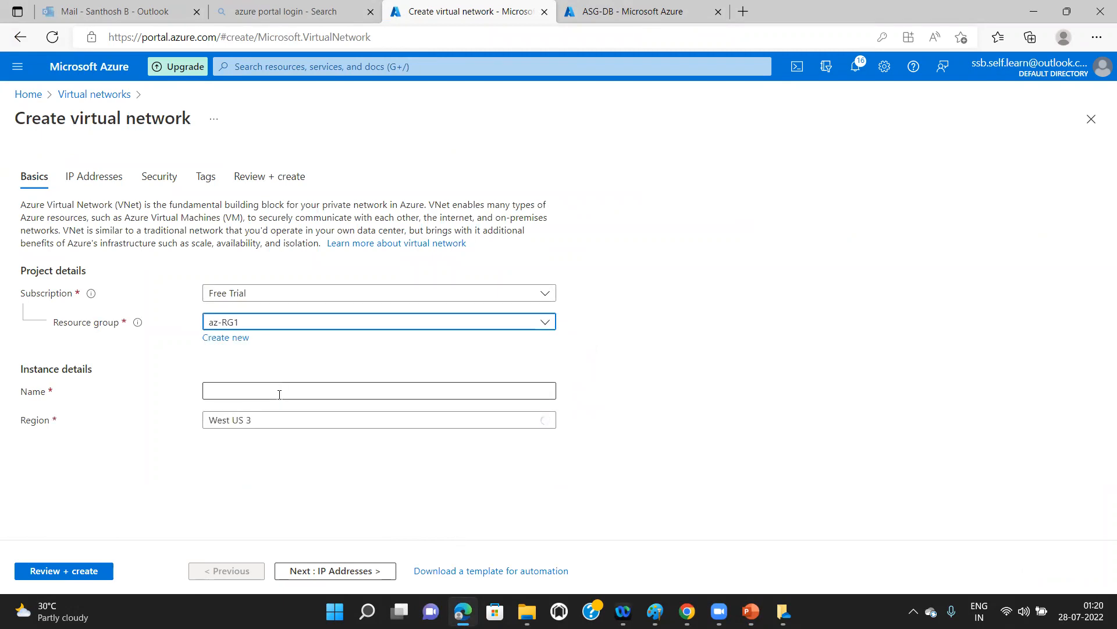
{"action": "left_click", "coordinate": [279, 395]}
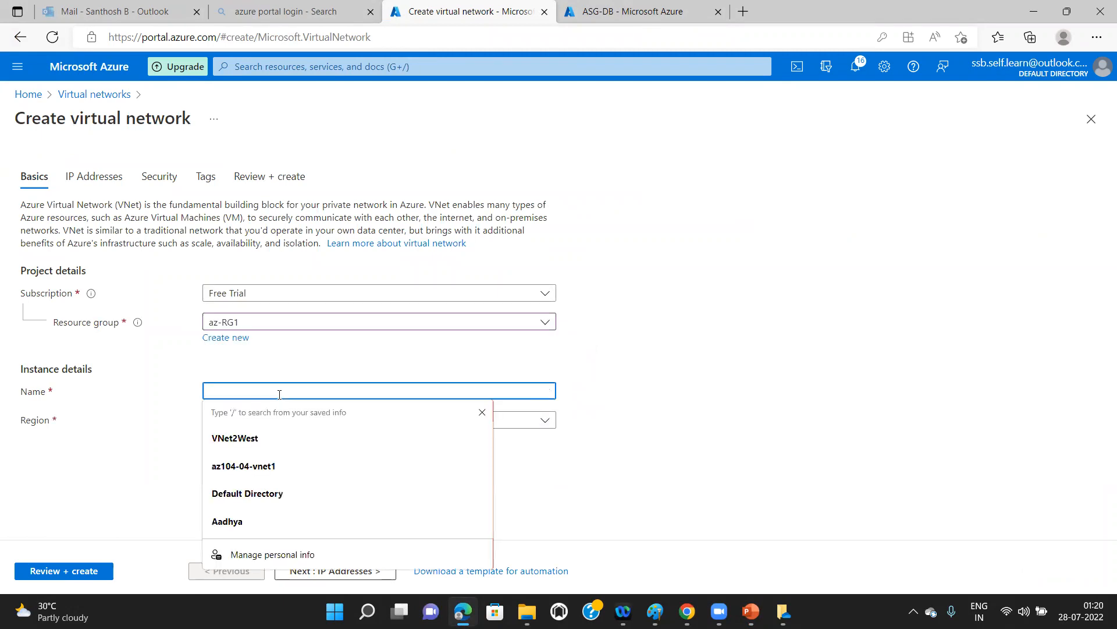
{"action": "type", "text": "VNet1"}
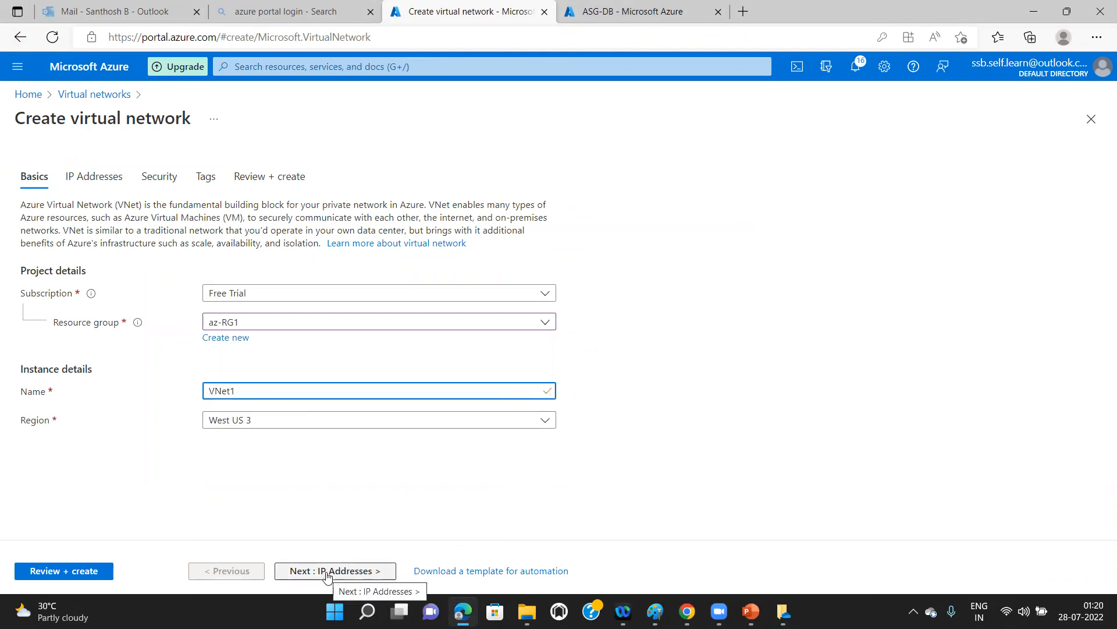
Delete the default IPv4 address space of the virtual network and enter 10.0.0.0/16 instead
{"action": "left_click", "coordinate": [327, 572]}
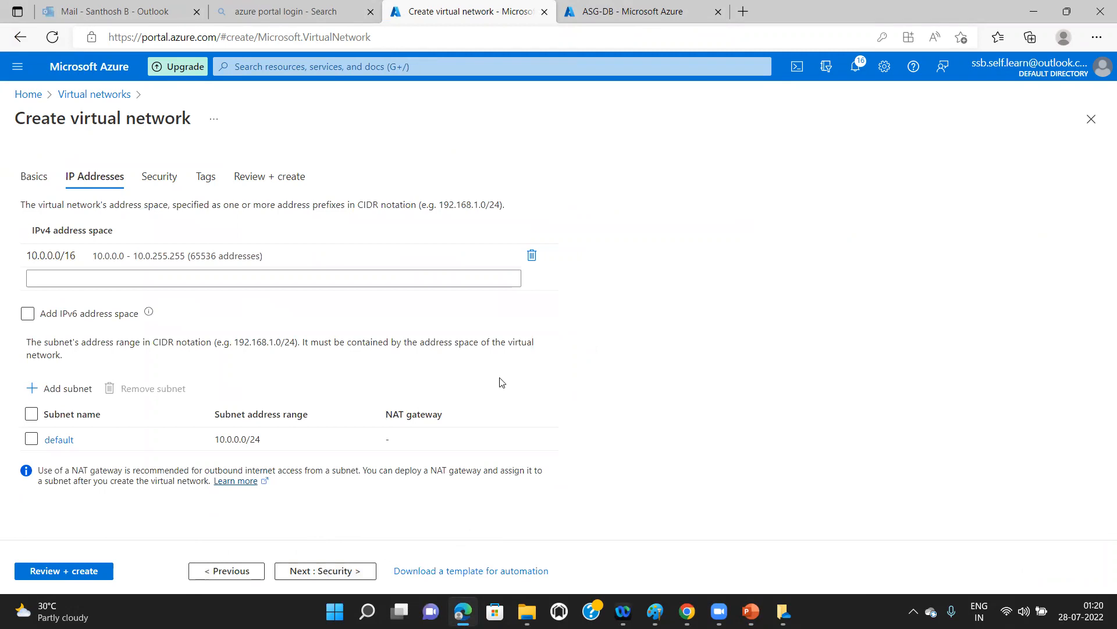
{"action": "left_click", "coordinate": [532, 255]}
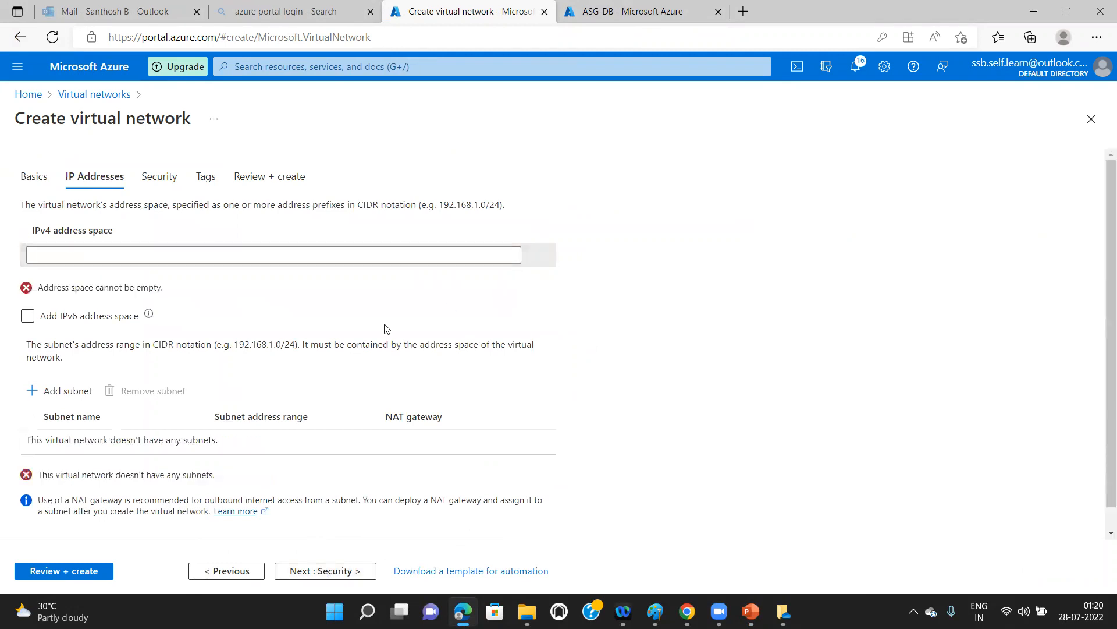
{"action": "left_click", "coordinate": [248, 255]}
{"action": "type", "text": "1"}
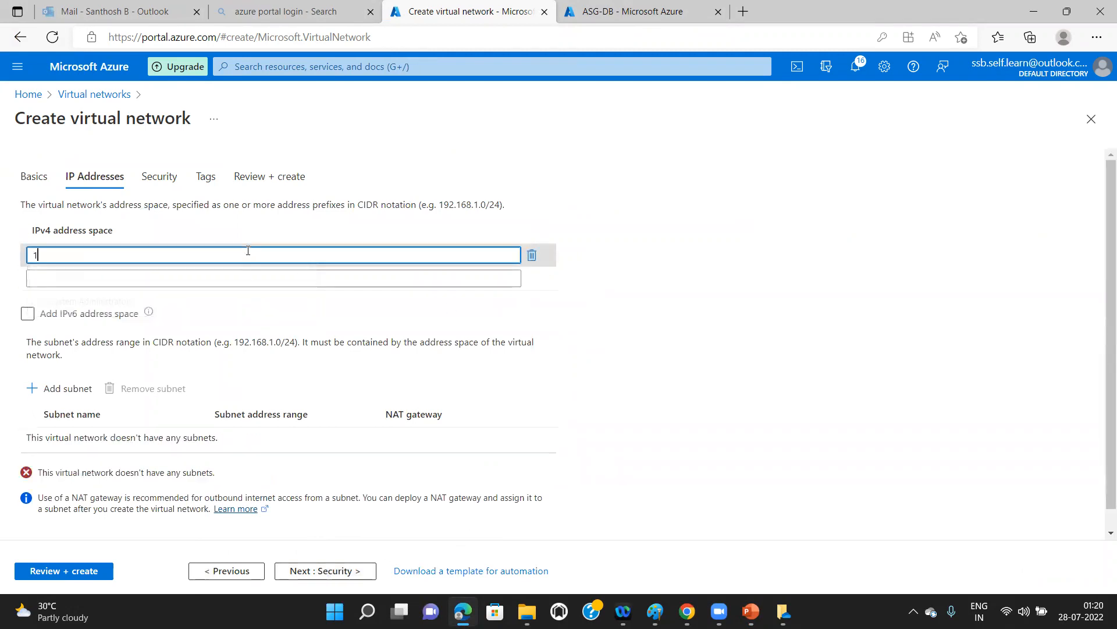
{"action": "type", "text": "0.0.0.0/16"}
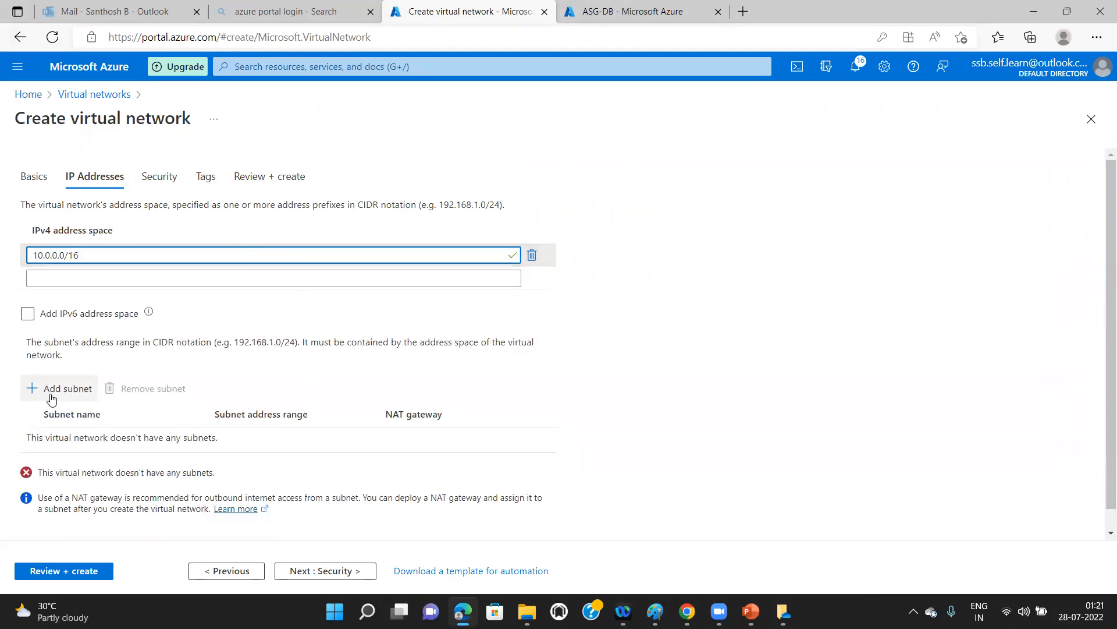
Add a subnet named Subnet-FE-VM with address range 10.0.0.0/24 to the virtual network
{"action": "left_click", "coordinate": [51, 397]}
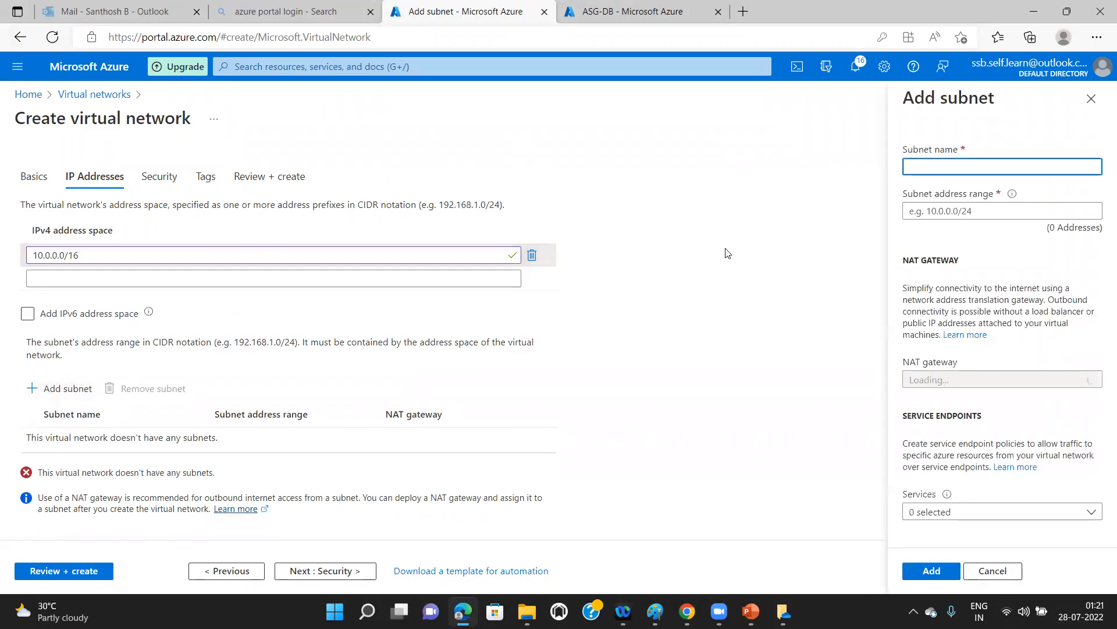
{"action": "type", "text": "Subnet-FE-VM"}
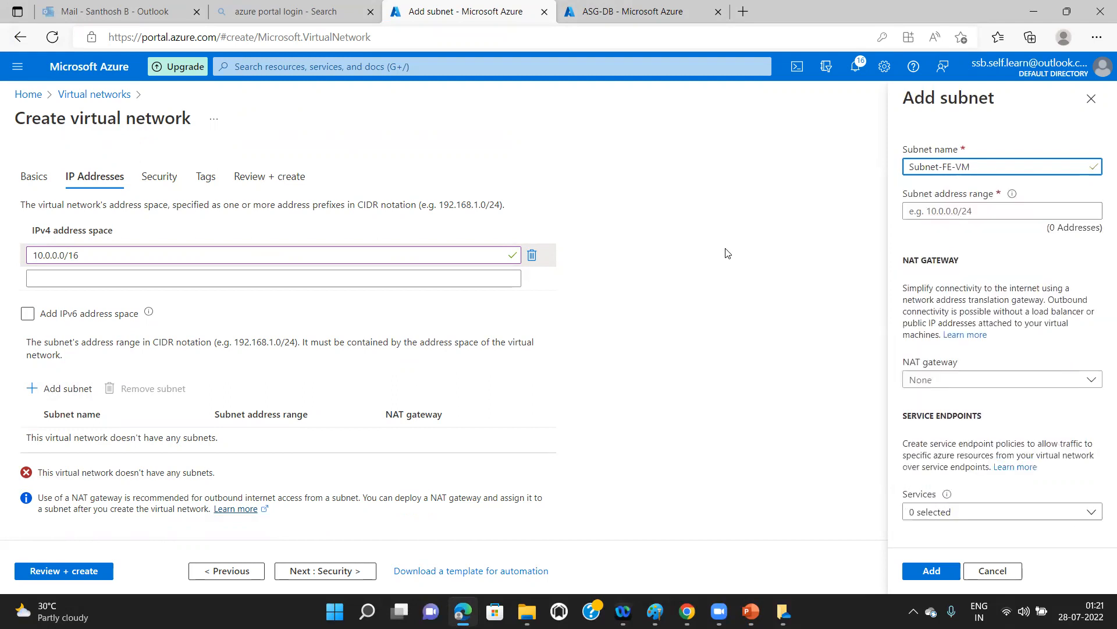
{"action": "left_click", "coordinate": [980, 211]}
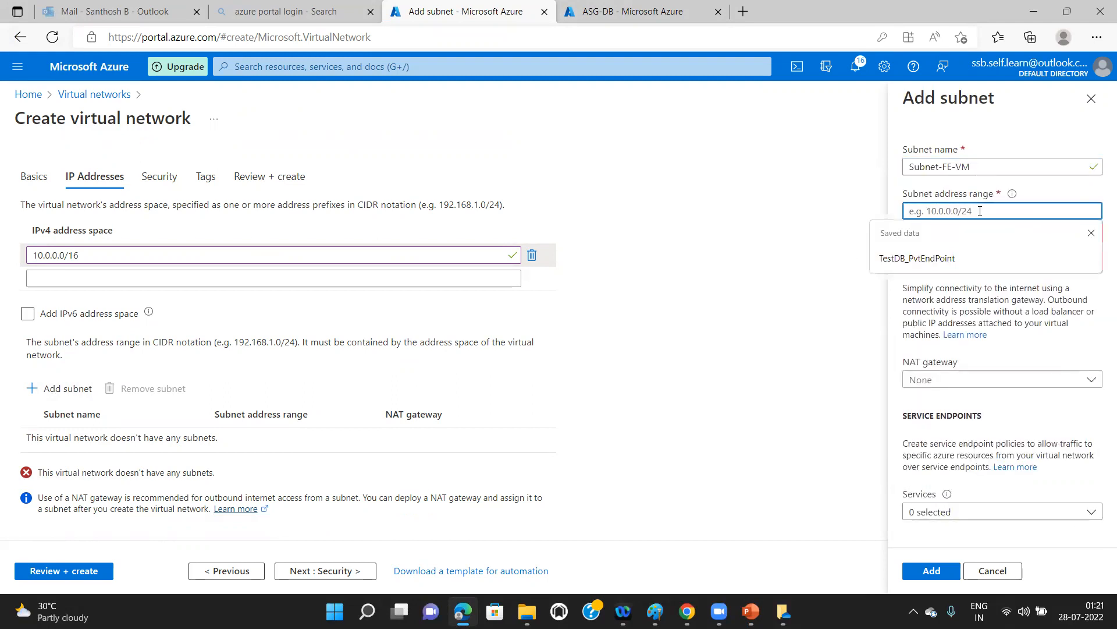
{"action": "type", "text": "10."}
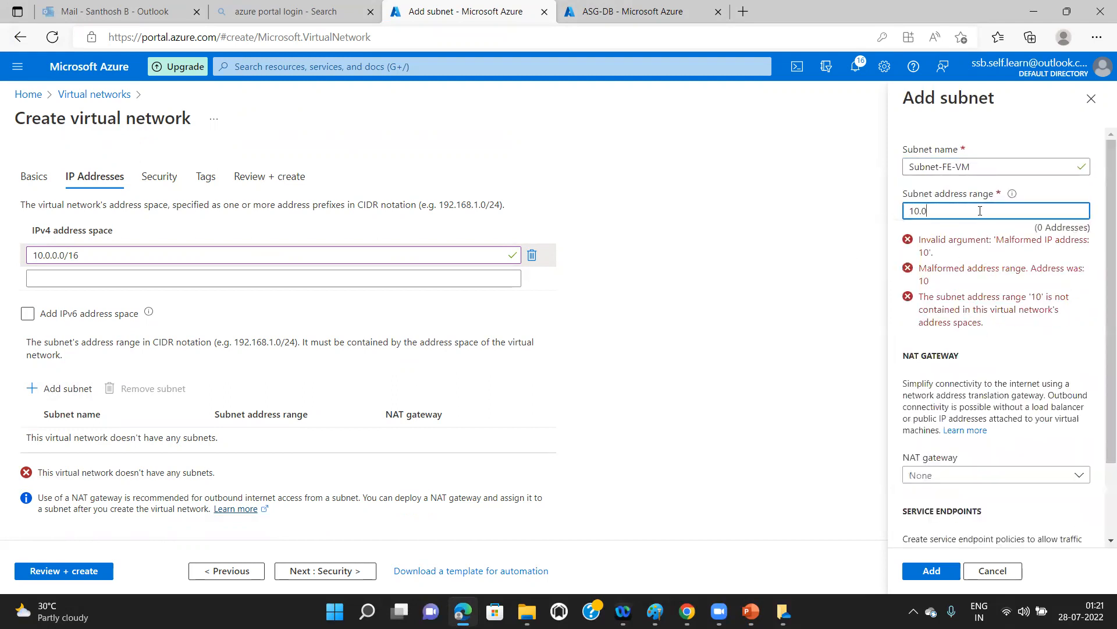
{"action": "type", "text": "0.0.0/"}
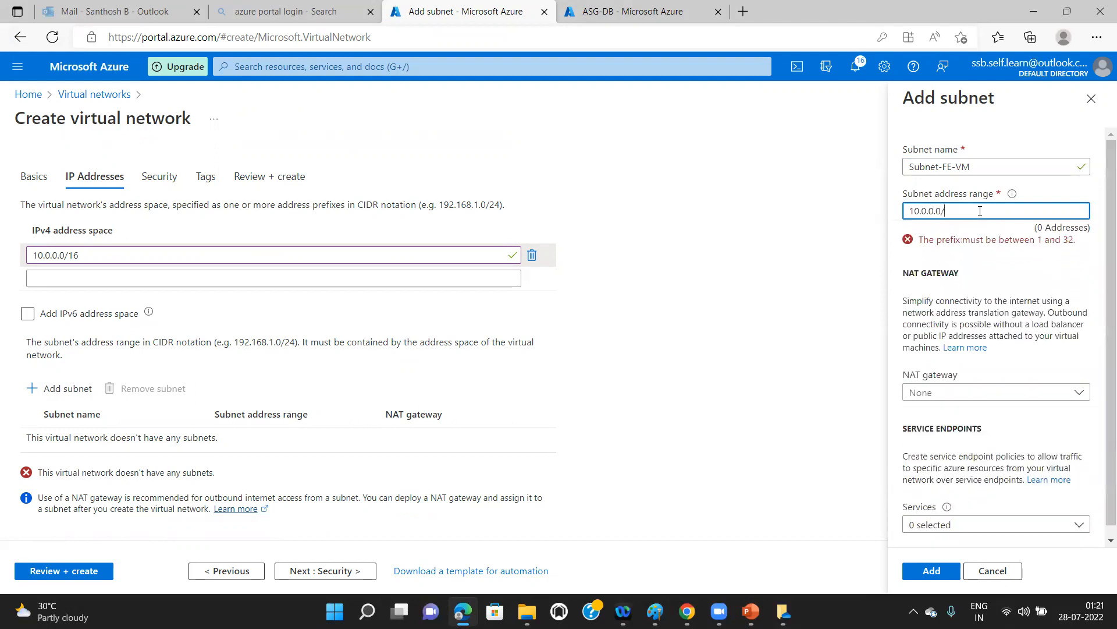
{"action": "type", "text": "24"}
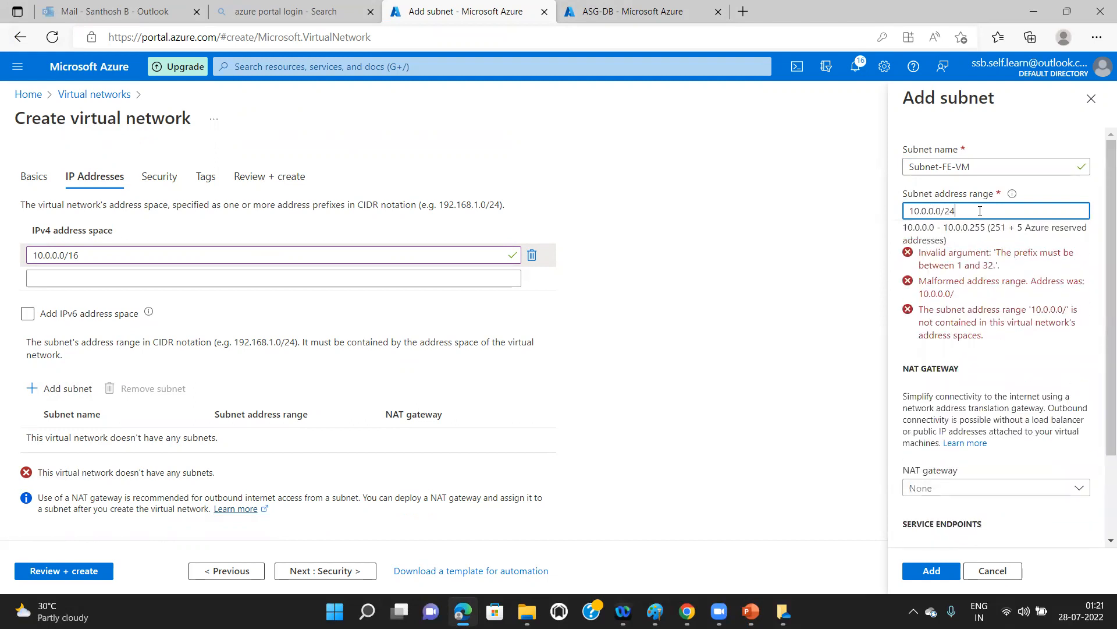
{"action": "left_click", "coordinate": [931, 571]}
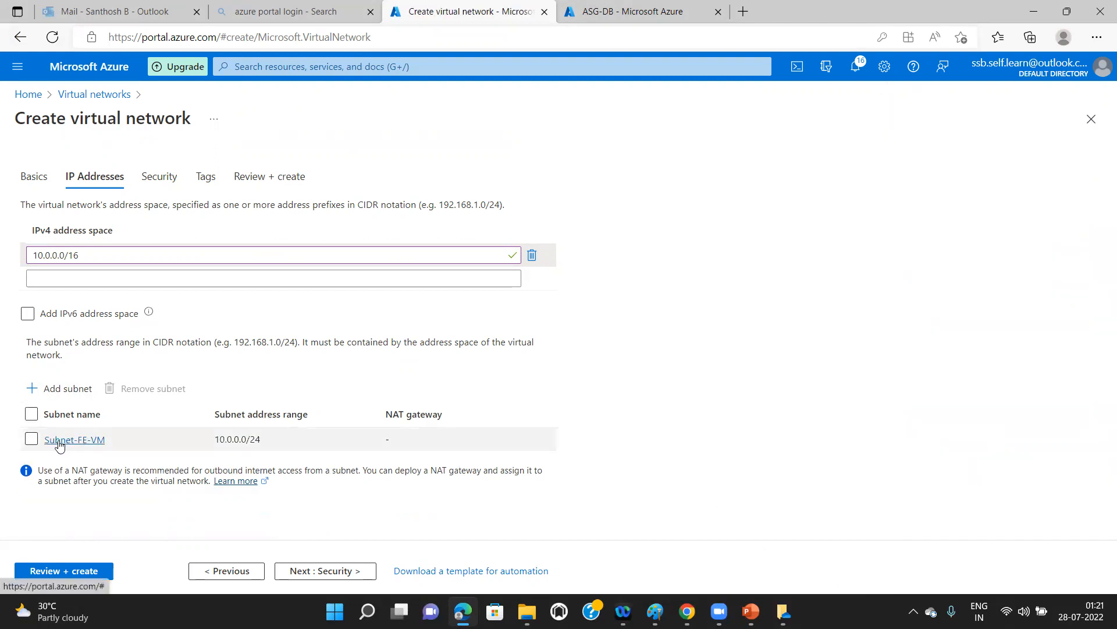
Add a second subnet named Subnet-DB-VM with address range 10.0.1.0/24
{"action": "left_click", "coordinate": [51, 388]}
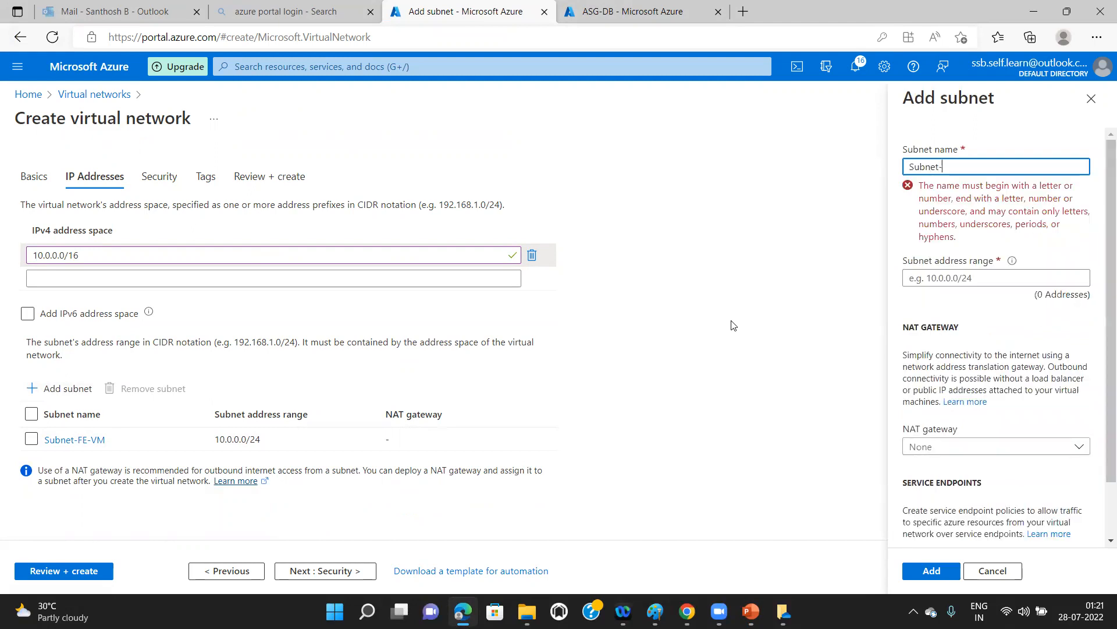
{"action": "type", "text": "Subnet-DB-VM"}
{"action": "left_click", "coordinate": [922, 211]}
{"action": "type", "text": "10.0."}
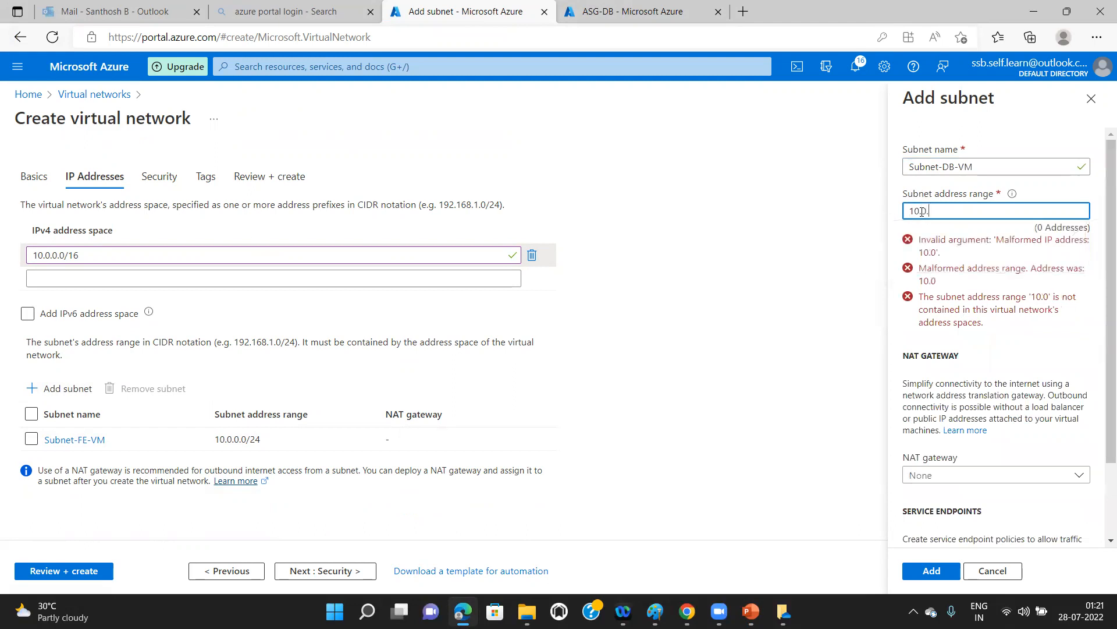
{"action": "type", "text": "1.0/24"}
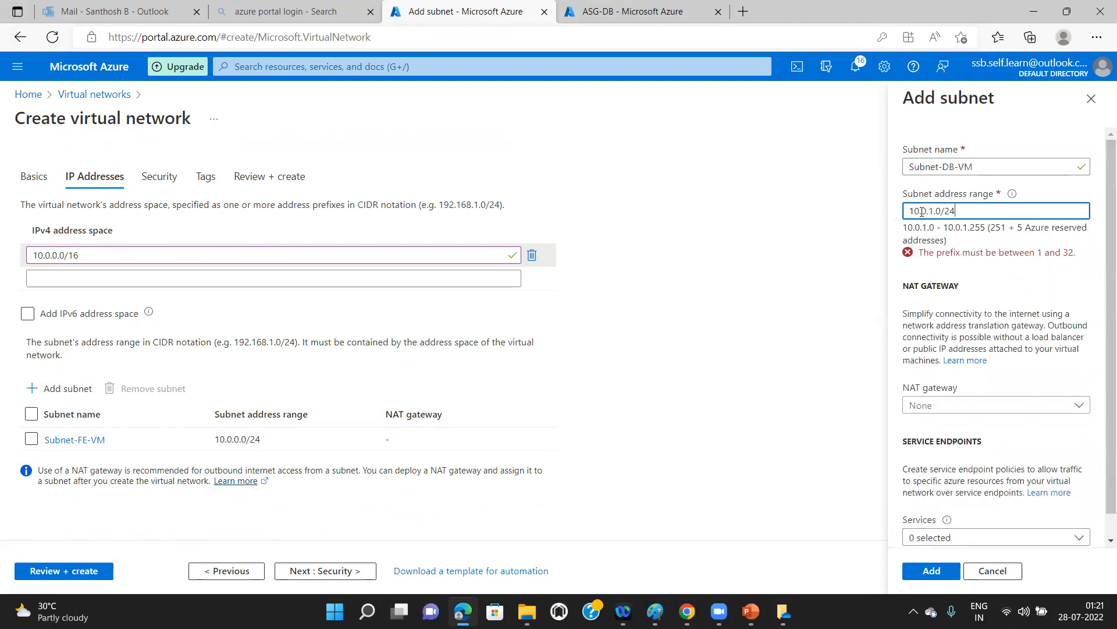
{"action": "left_click", "coordinate": [953, 577]}
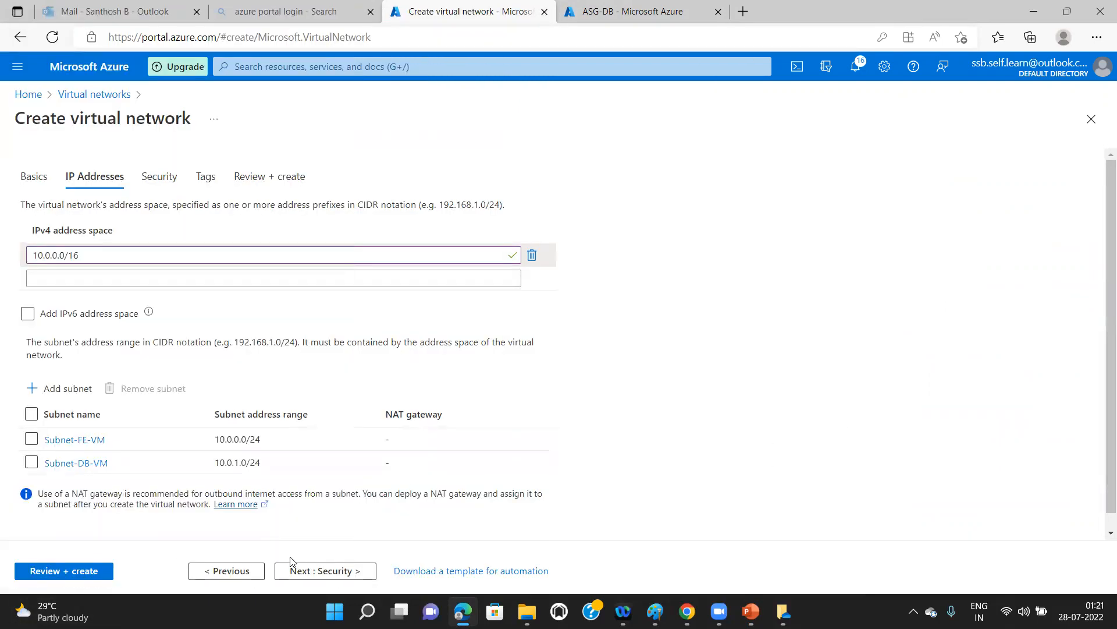
Keep the default security options, leave the tags empty, and create the virtual network
{"action": "left_click", "coordinate": [305, 572]}
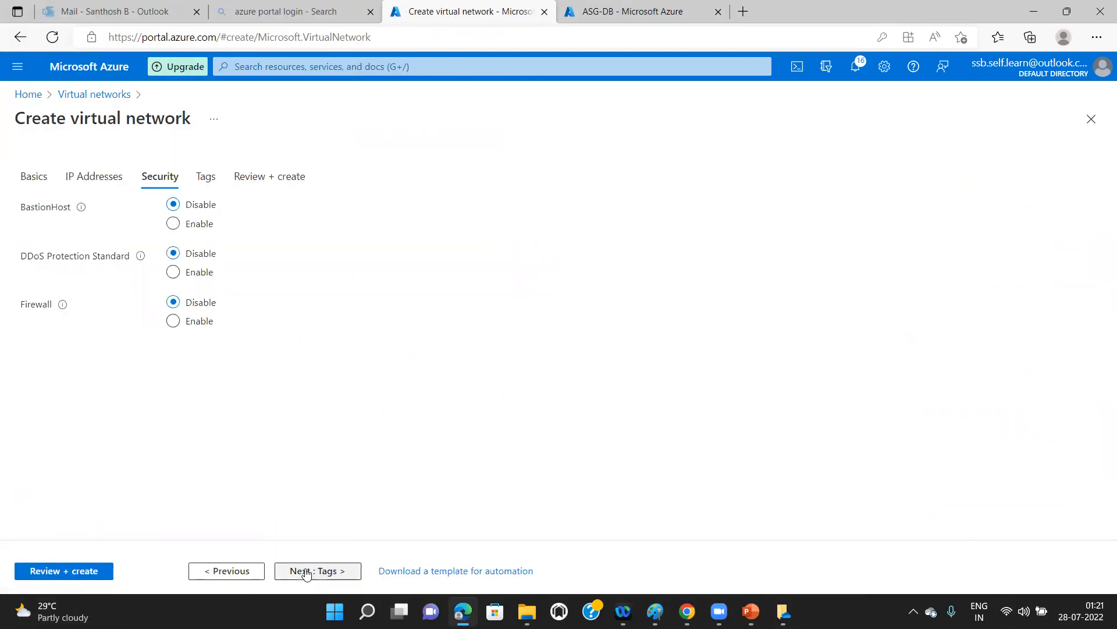
{"action": "left_click", "coordinate": [306, 571]}
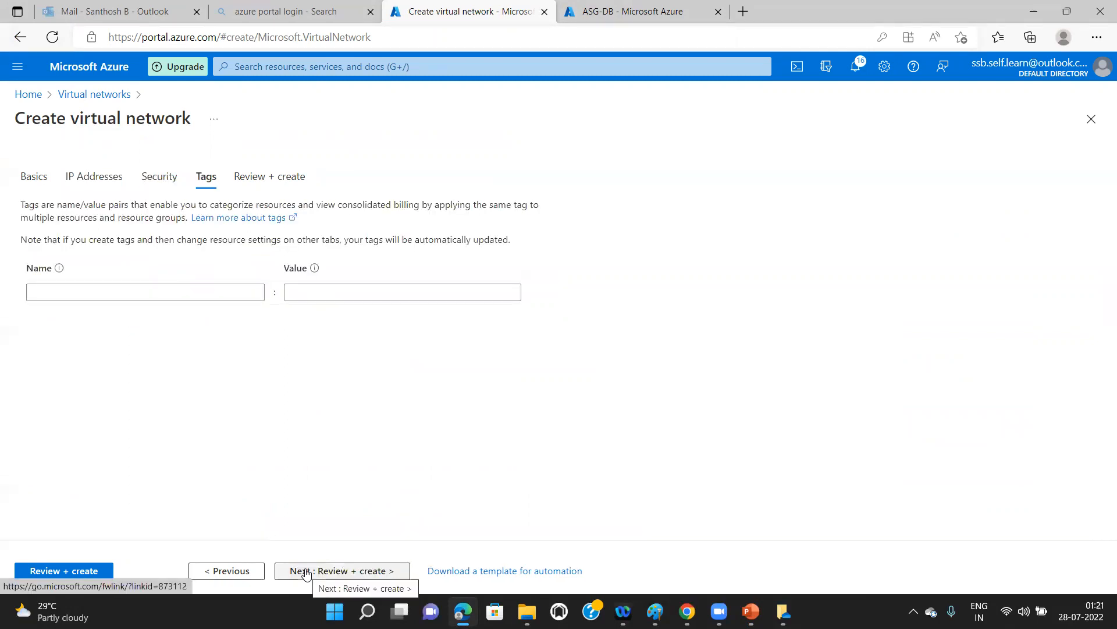
{"action": "left_click", "coordinate": [307, 571]}
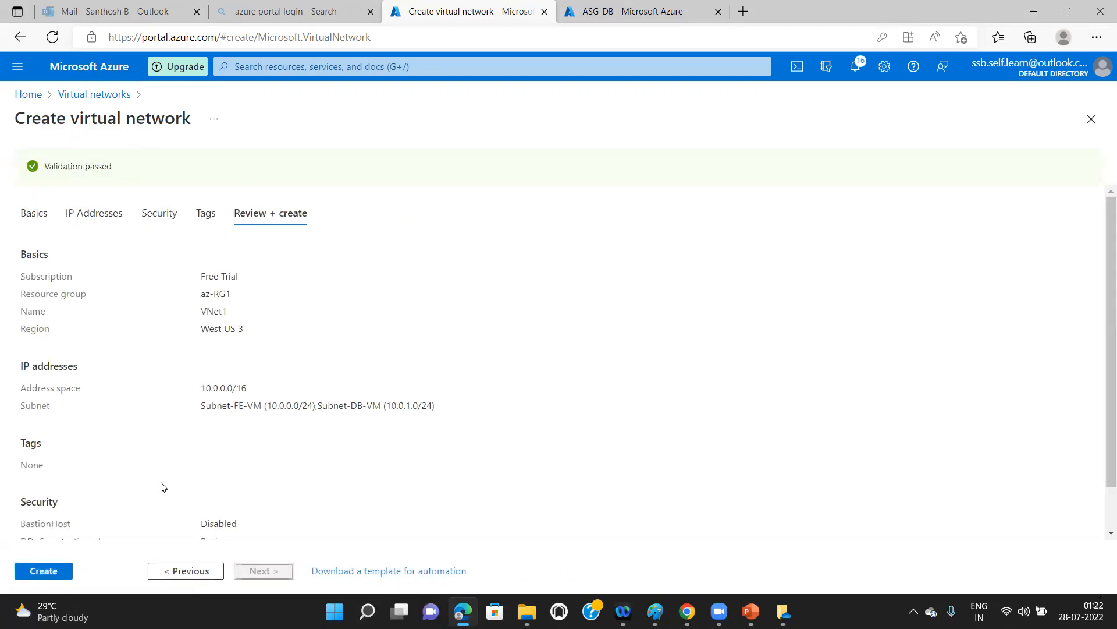
{"action": "left_click", "coordinate": [62, 574]}
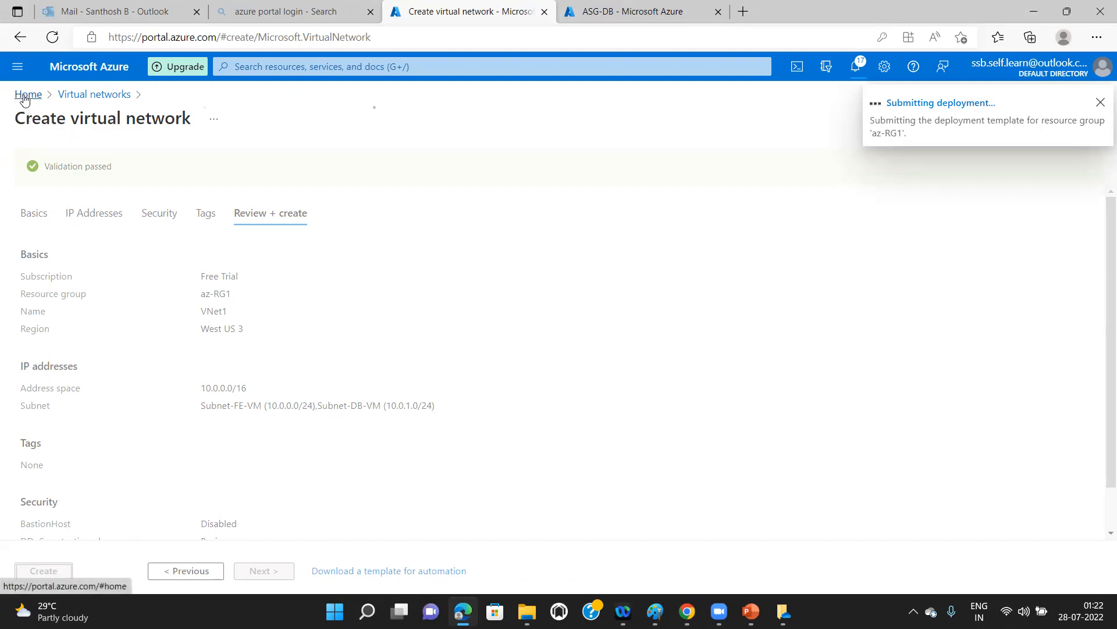
Open the portal home page in a separate browser tab and dismiss the credit notification
{"action": "right_click", "coordinate": [24, 100]}
{"action": "left_click", "coordinate": [77, 111]}
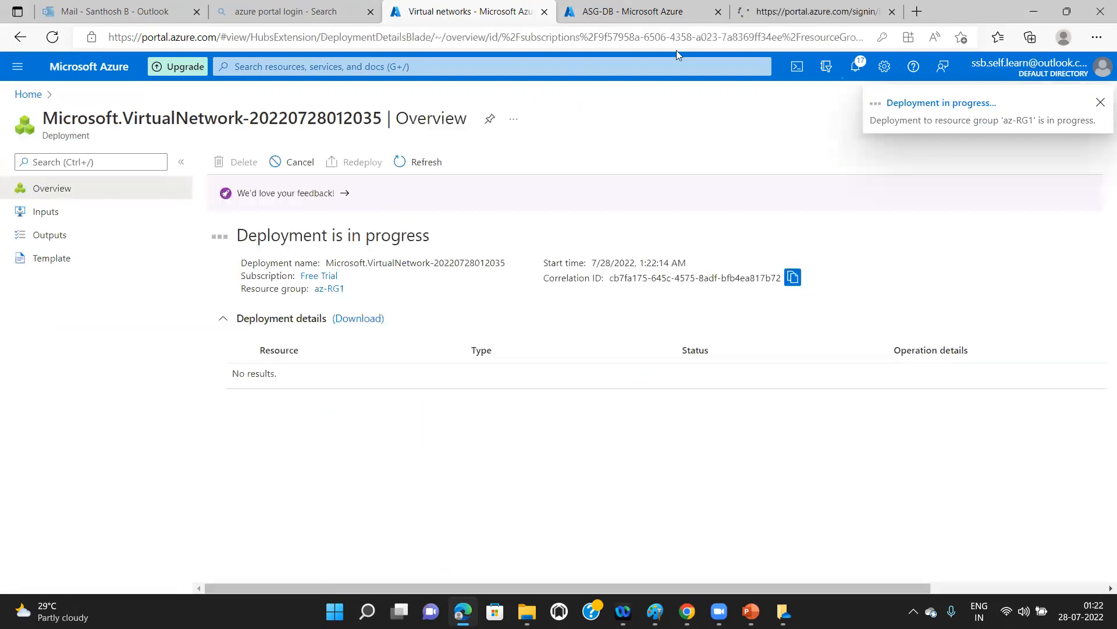
{"action": "left_click", "coordinate": [776, 16]}
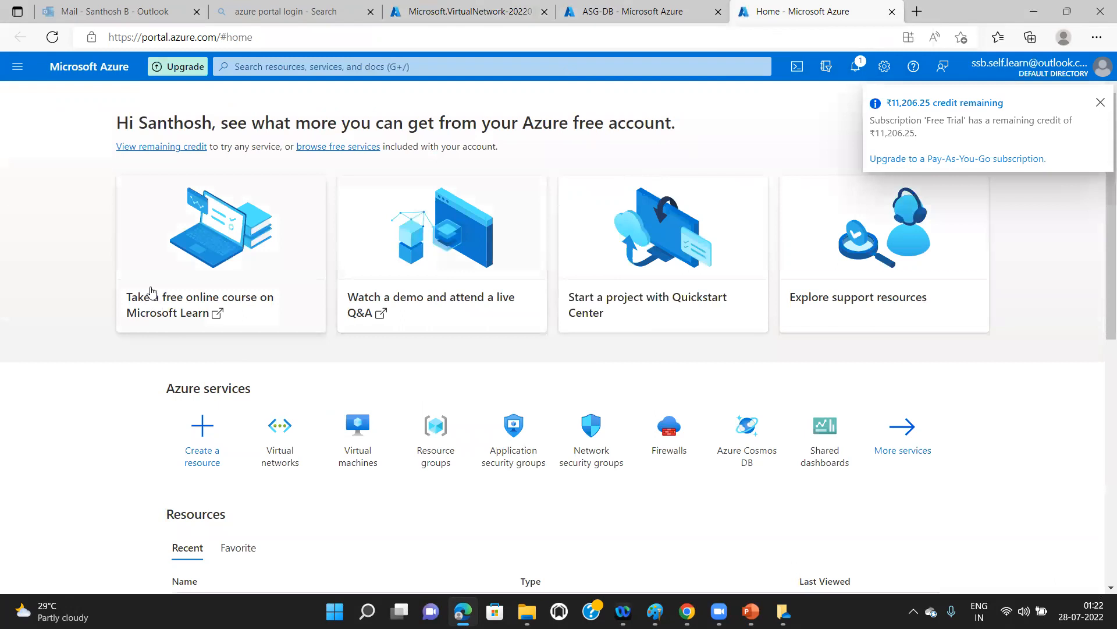
{"action": "left_click", "coordinate": [1100, 103]}
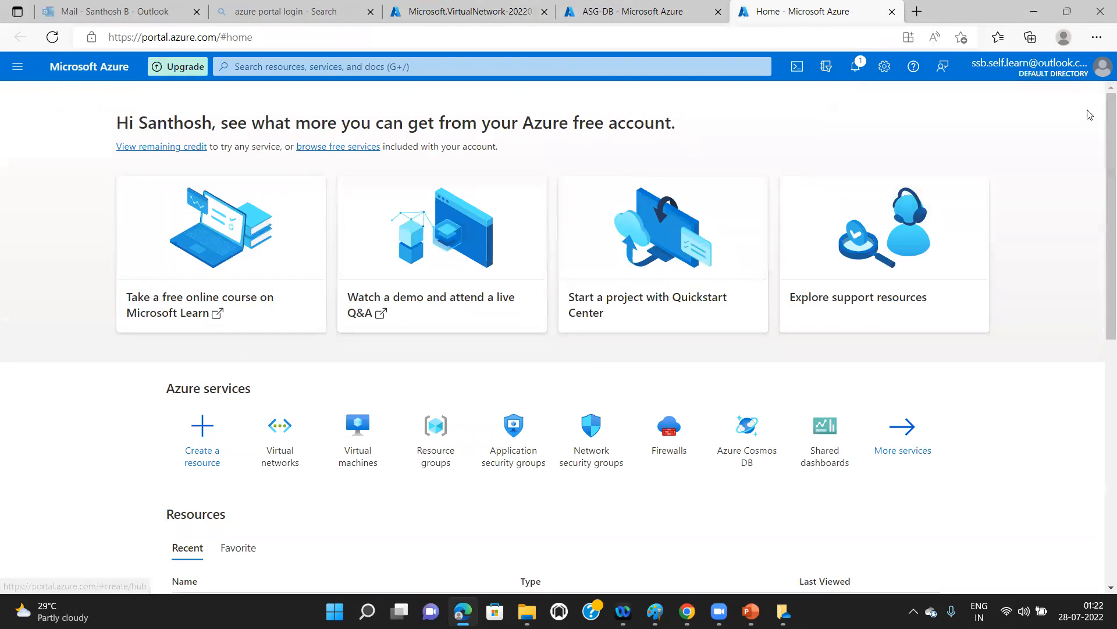
Start creating an Azure virtual machine in resource group az-RG1 and name it VM-FE
{"action": "left_click", "coordinate": [351, 440]}
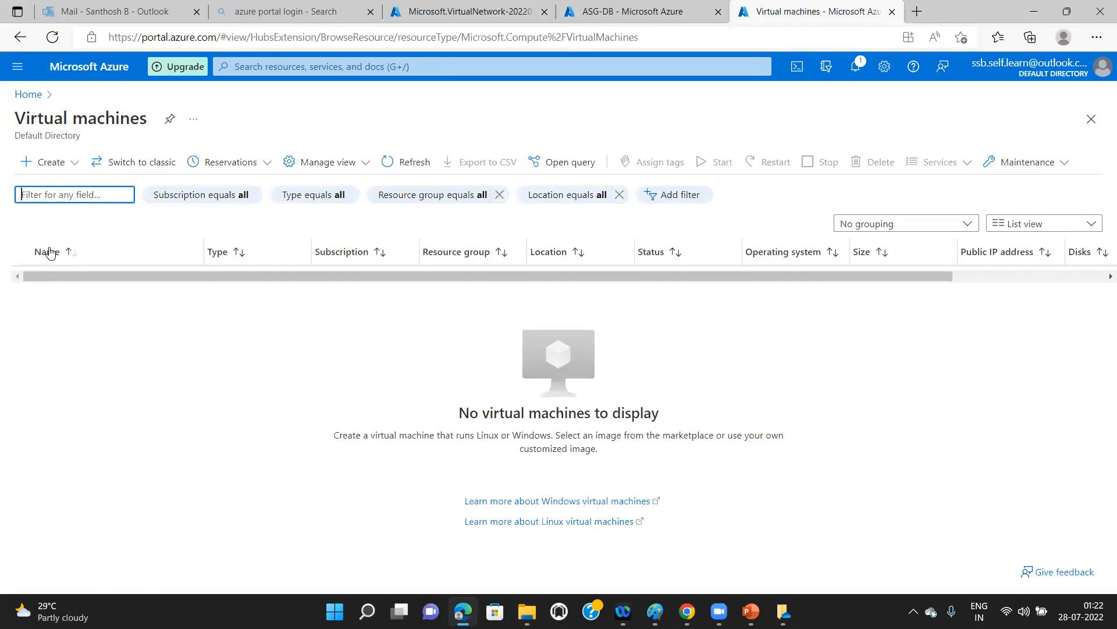
{"action": "left_click", "coordinate": [54, 163]}
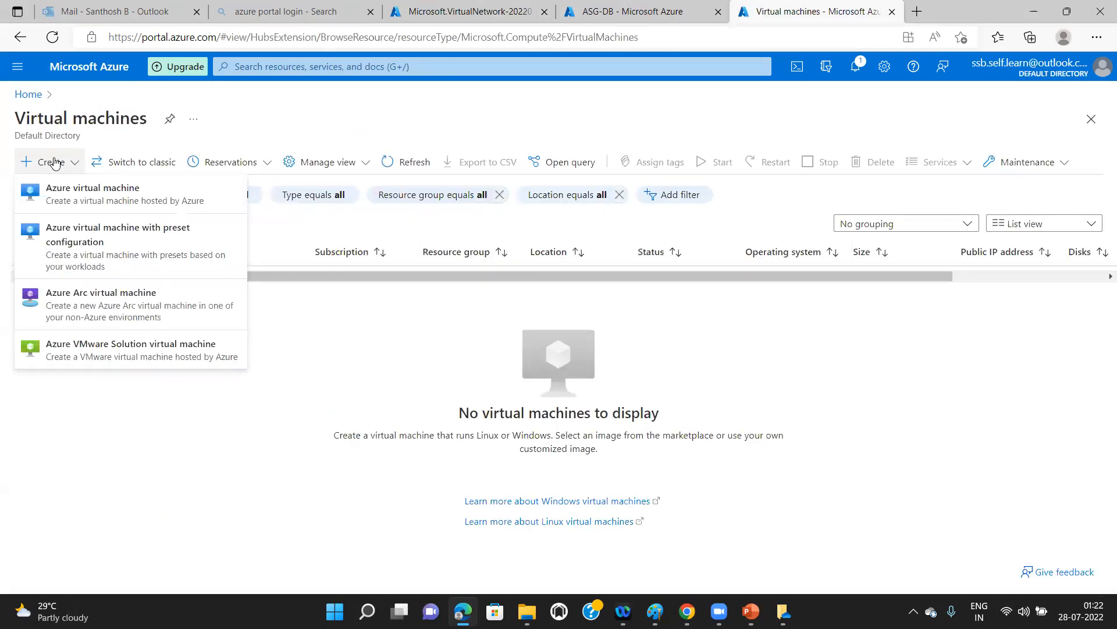
{"action": "left_click", "coordinate": [82, 192]}
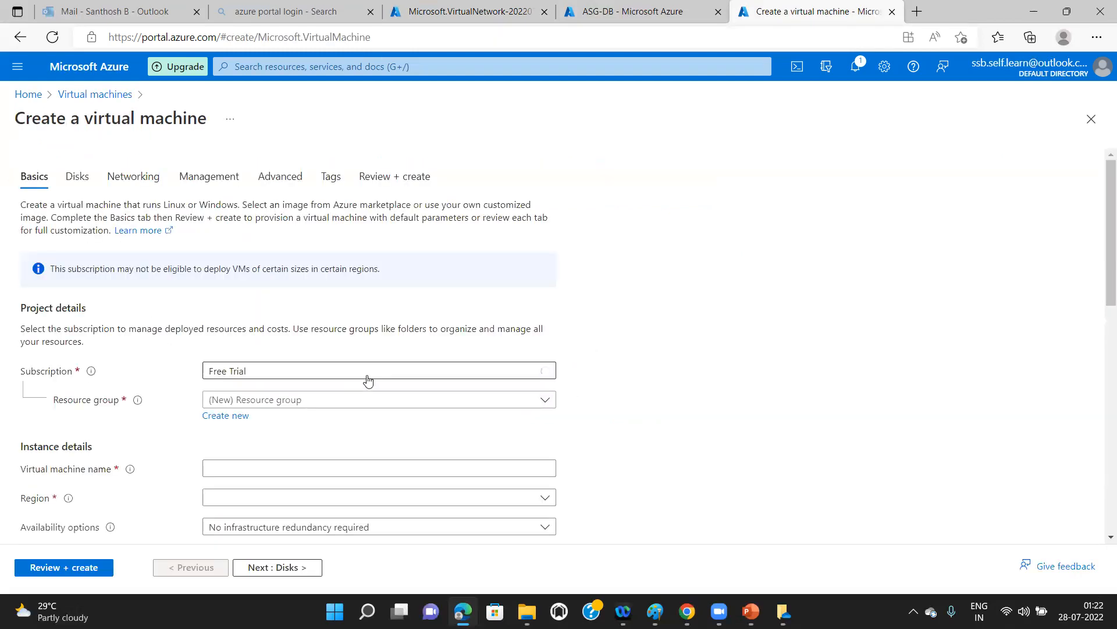
{"action": "left_click", "coordinate": [540, 406]}
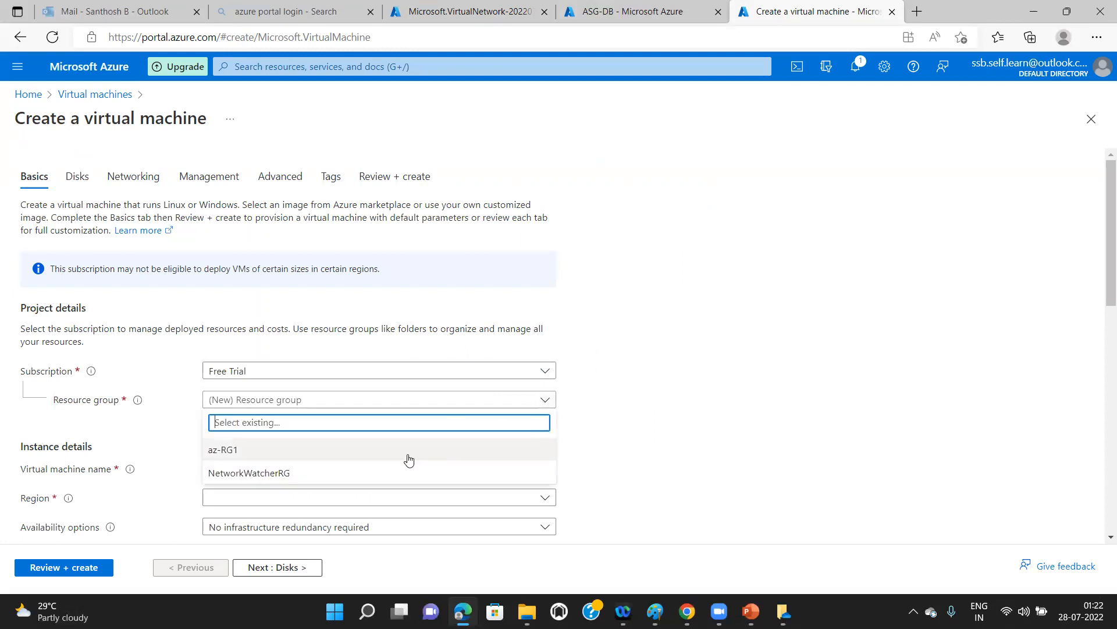
{"action": "left_click", "coordinate": [406, 455]}
{"action": "left_click", "coordinate": [508, 469]}
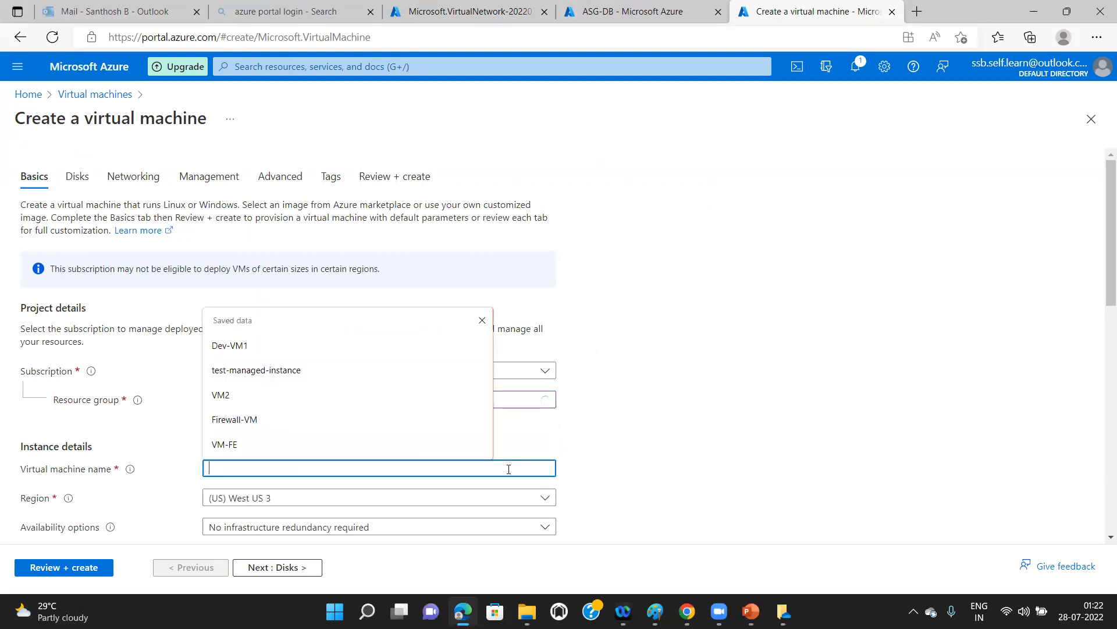
{"action": "type", "text": "VM-FE"}
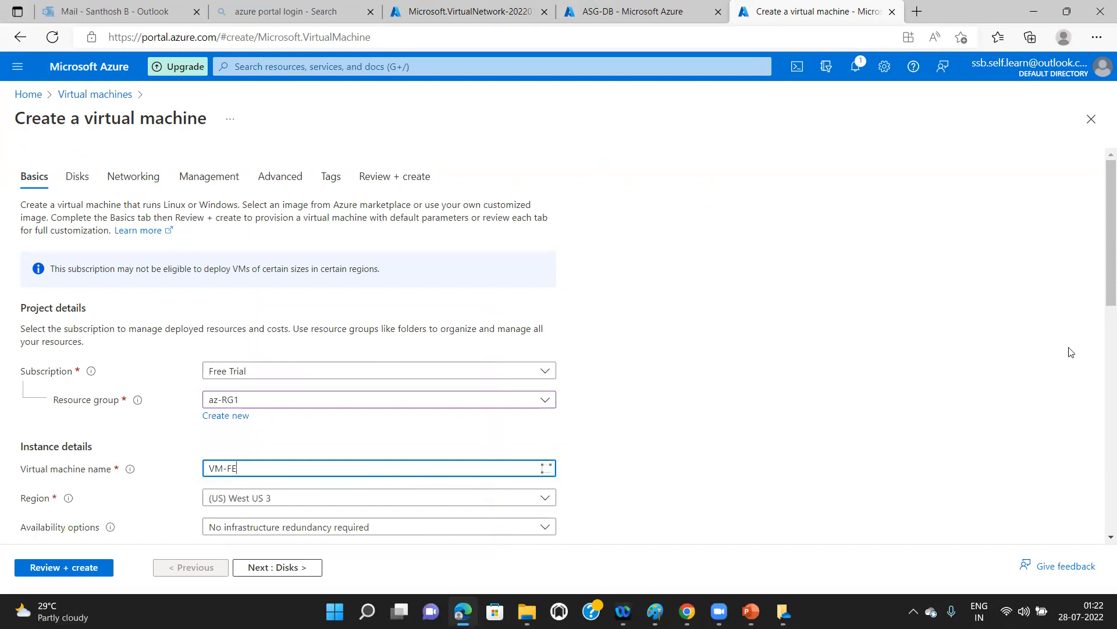
Choose Windows Server 2016 Datacenter - Gen2 as the virtual machine's image
{"action": "scroll", "coordinate": [1102, 296], "scroll_direction": "down", "scroll_amount": 4}
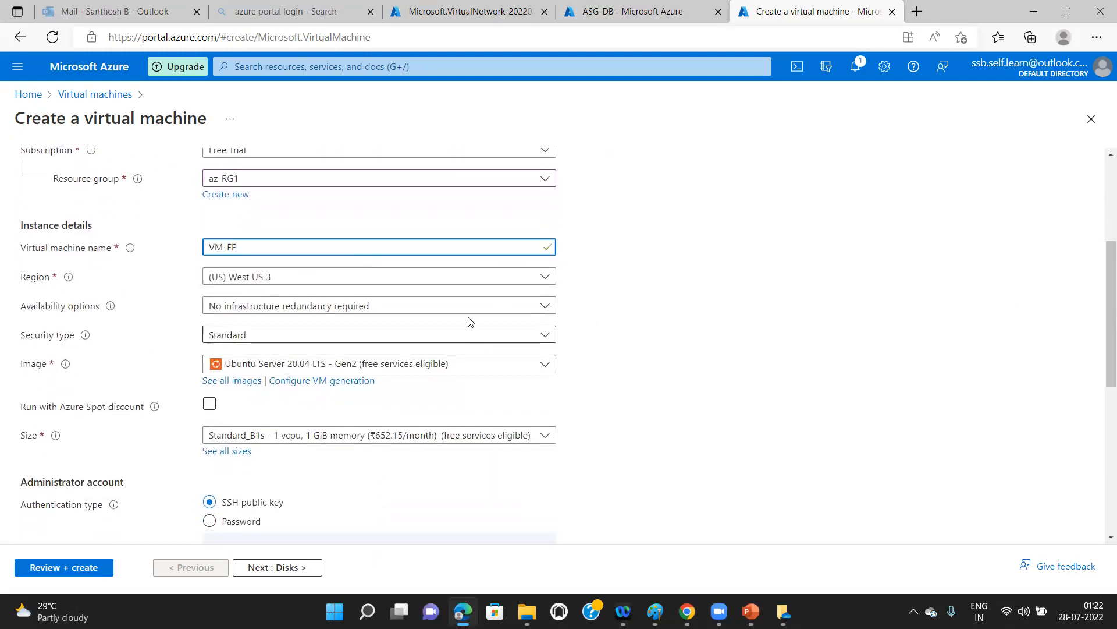
{"action": "left_click", "coordinate": [545, 369]}
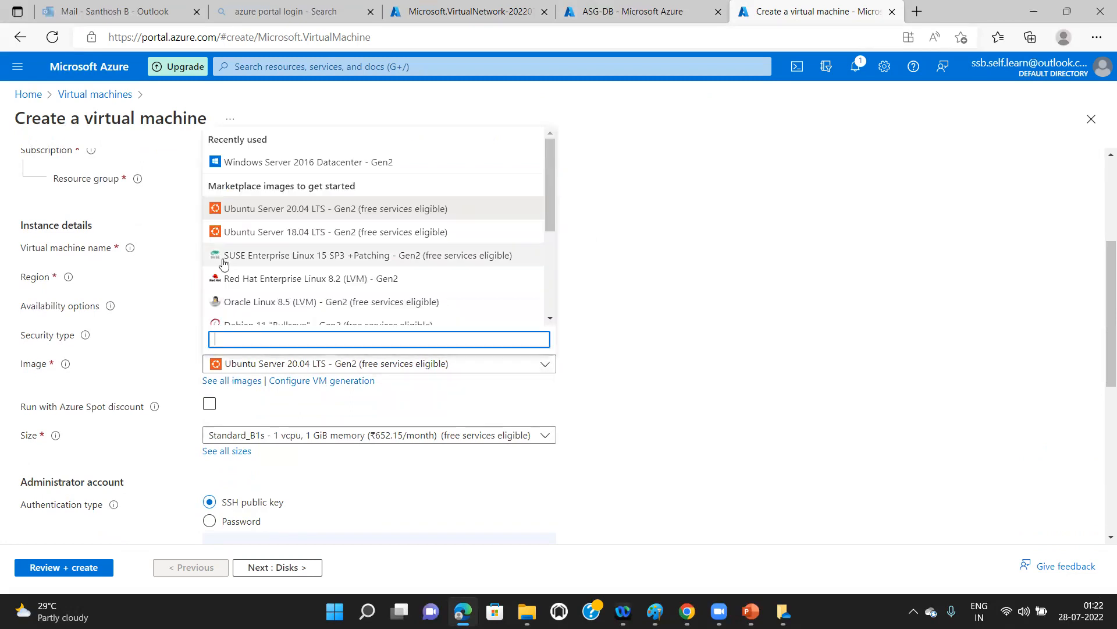
{"action": "left_click", "coordinate": [271, 164]}
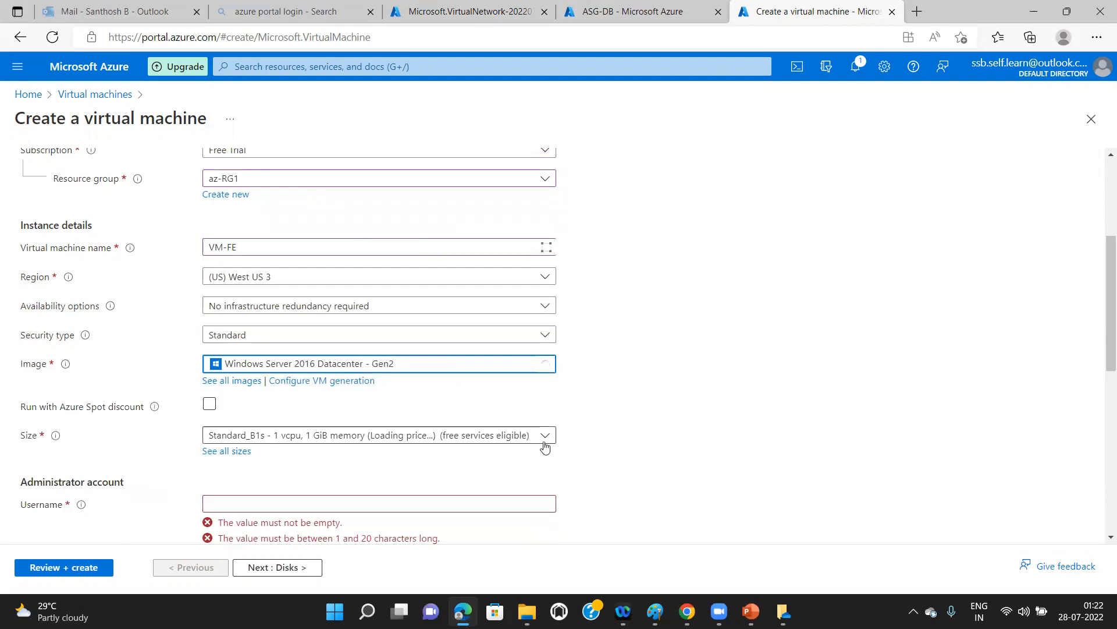
Set the virtual machine size to Standard_DS1_v2 and enter administrator username vmadmin with the account password and its confirmation
{"action": "left_click", "coordinate": [545, 435]}
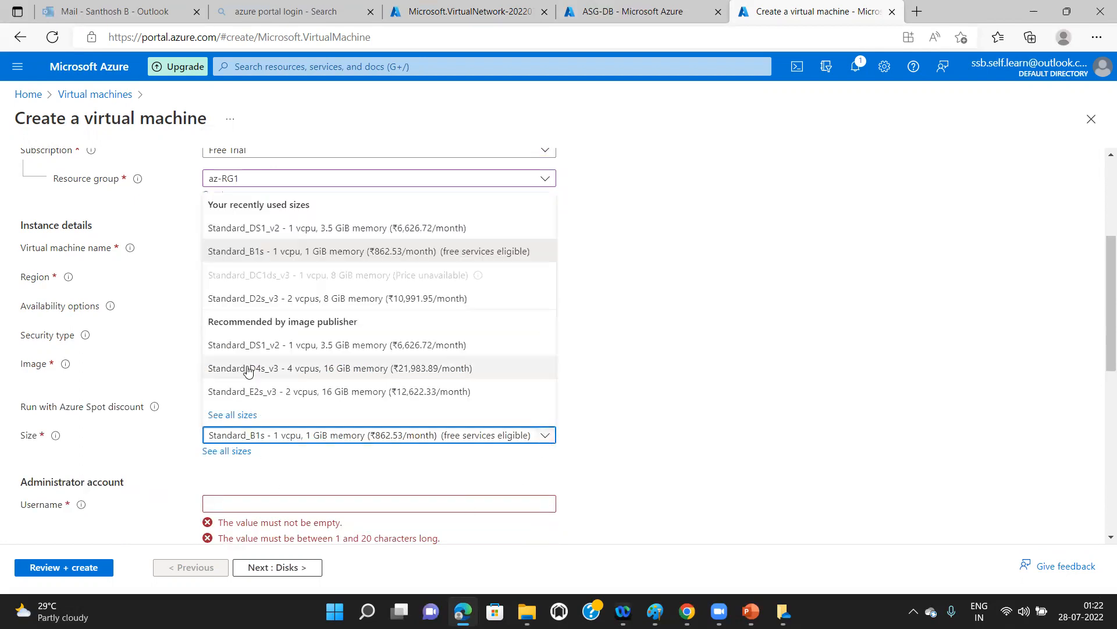
{"action": "left_click", "coordinate": [263, 230]}
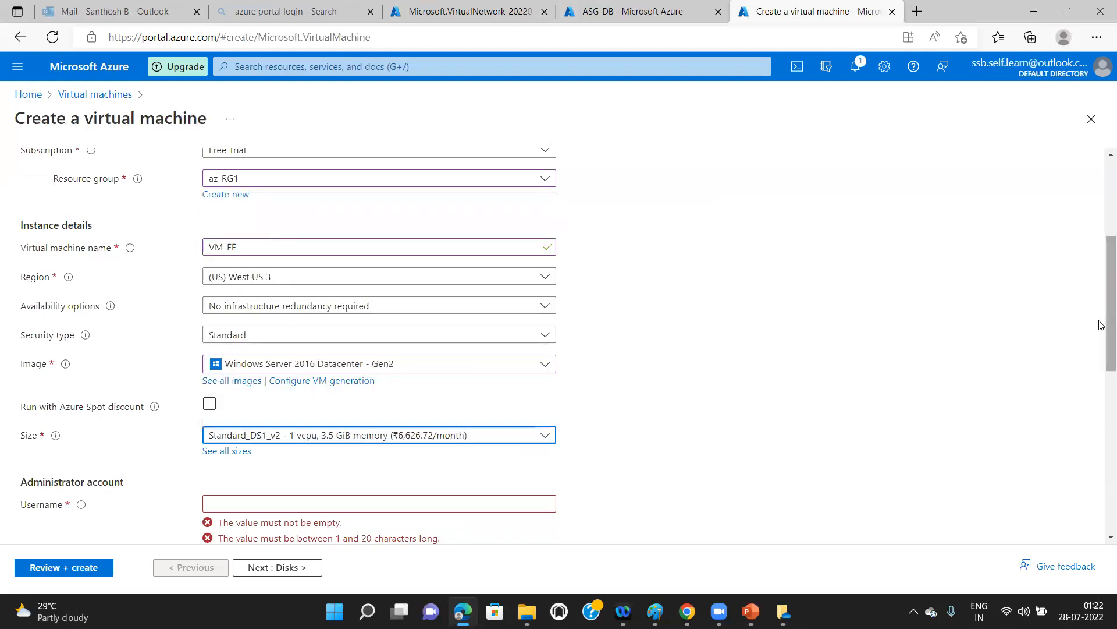
{"action": "scroll", "coordinate": [1102, 328], "scroll_direction": "down", "scroll_amount": 4}
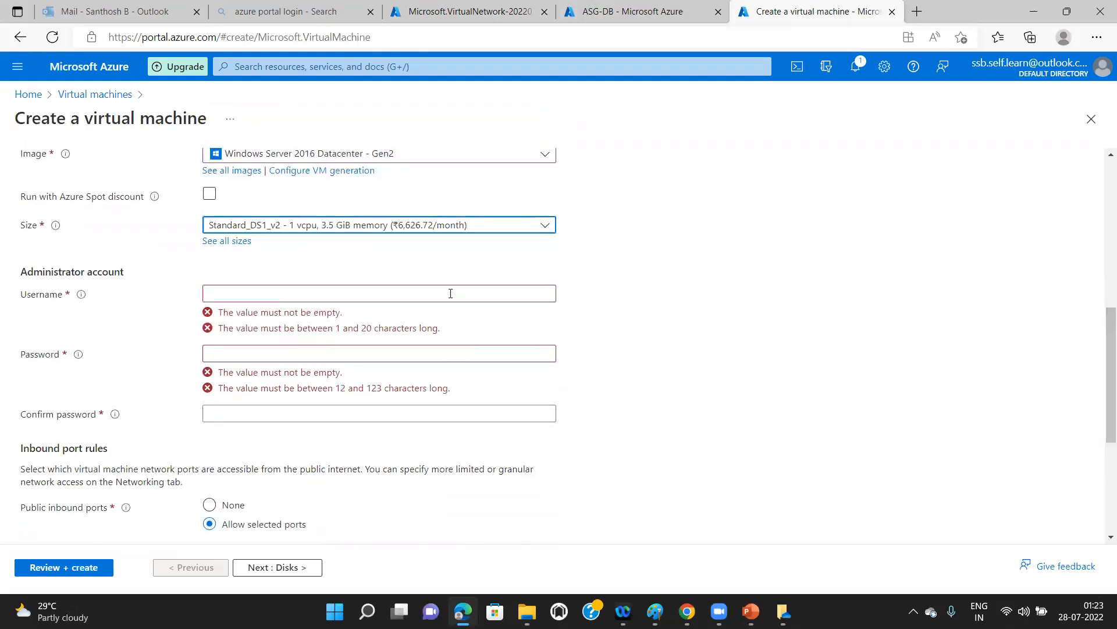
{"action": "left_click", "coordinate": [450, 294]}
{"action": "type", "text": "vmadmin"}
{"action": "key", "text": "Tab"}
{"action": "type", "text": "•"}
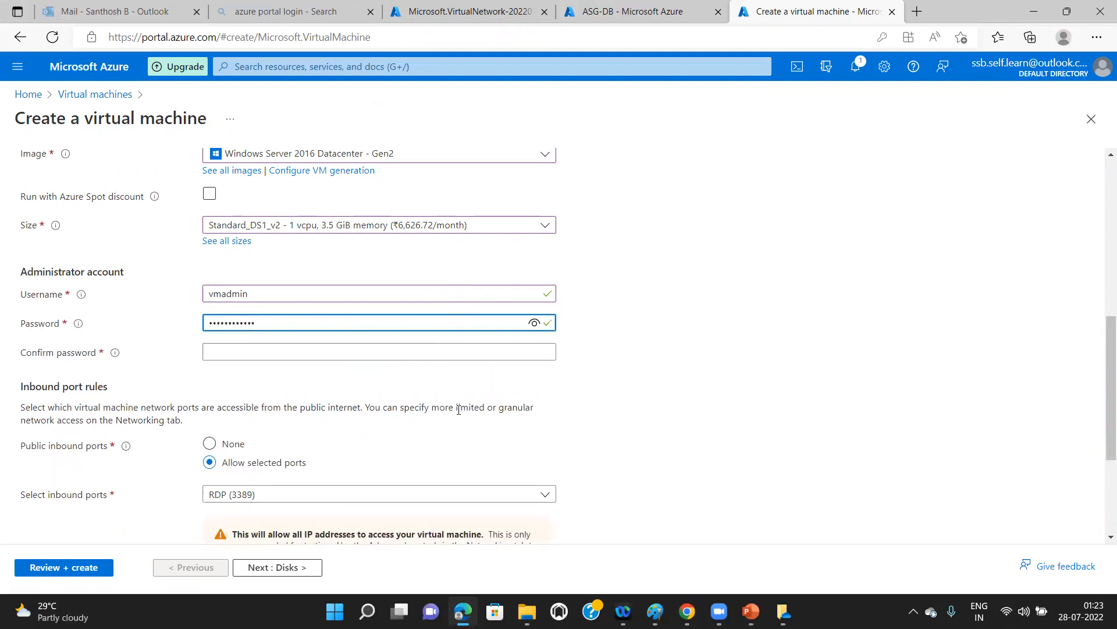
{"action": "left_click", "coordinate": [437, 348]}
{"action": "type", "text": "•"}
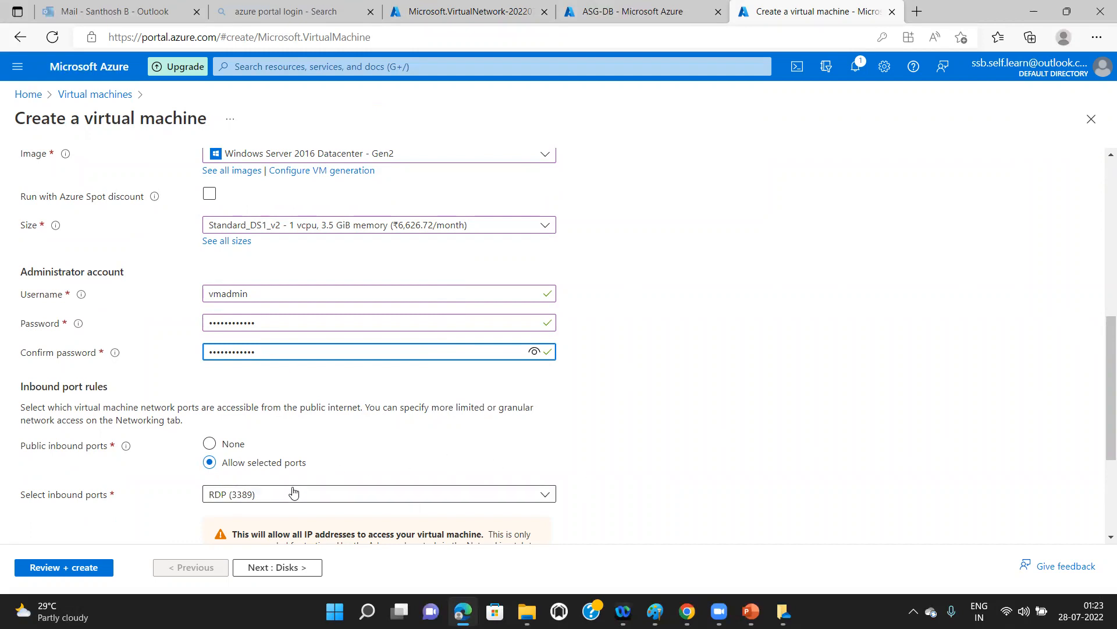
Keep the default inbound port and disk options and proceed to the networking settings
{"action": "left_click", "coordinate": [273, 571]}
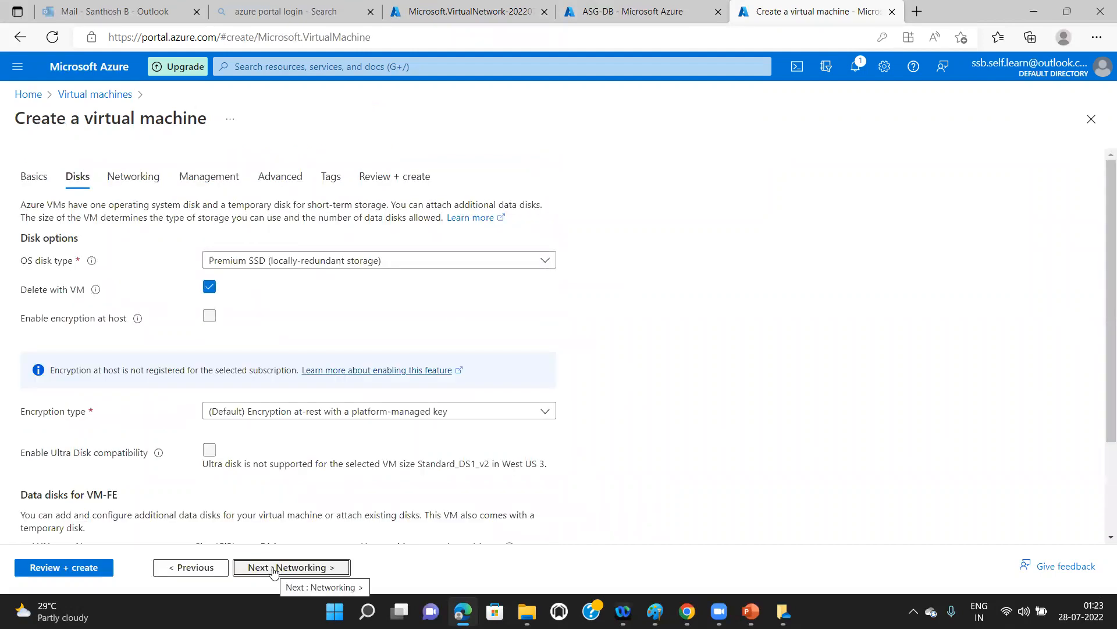
{"action": "left_click", "coordinate": [273, 571]}
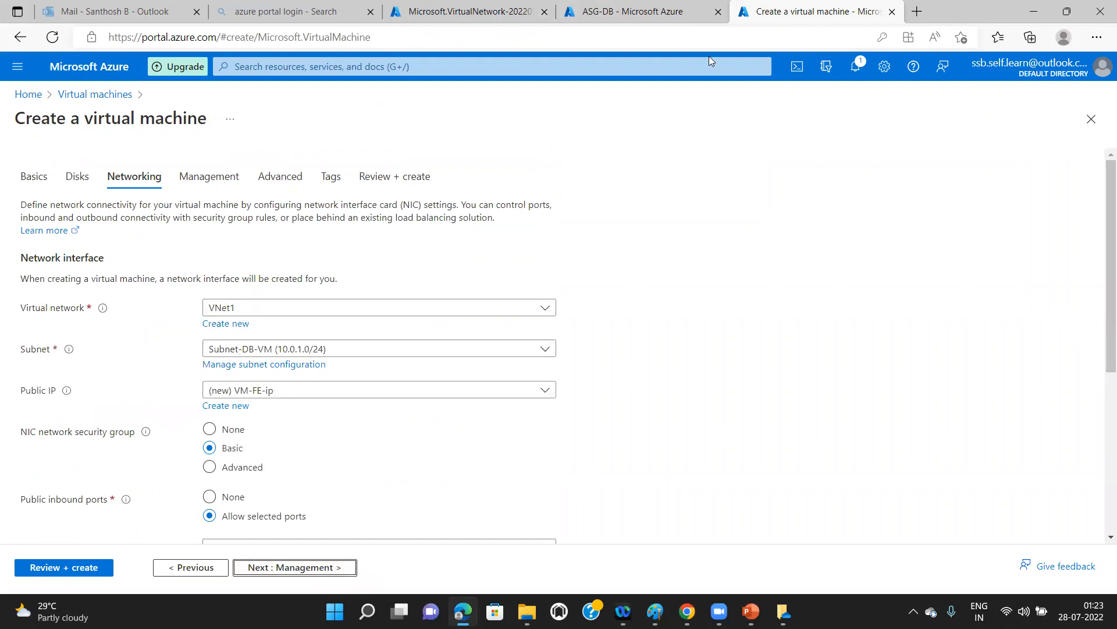
Return the ASG-DB page to the portal home, close that browser tab, and return to the VM-FE creation form
{"action": "left_click", "coordinate": [708, 21]}
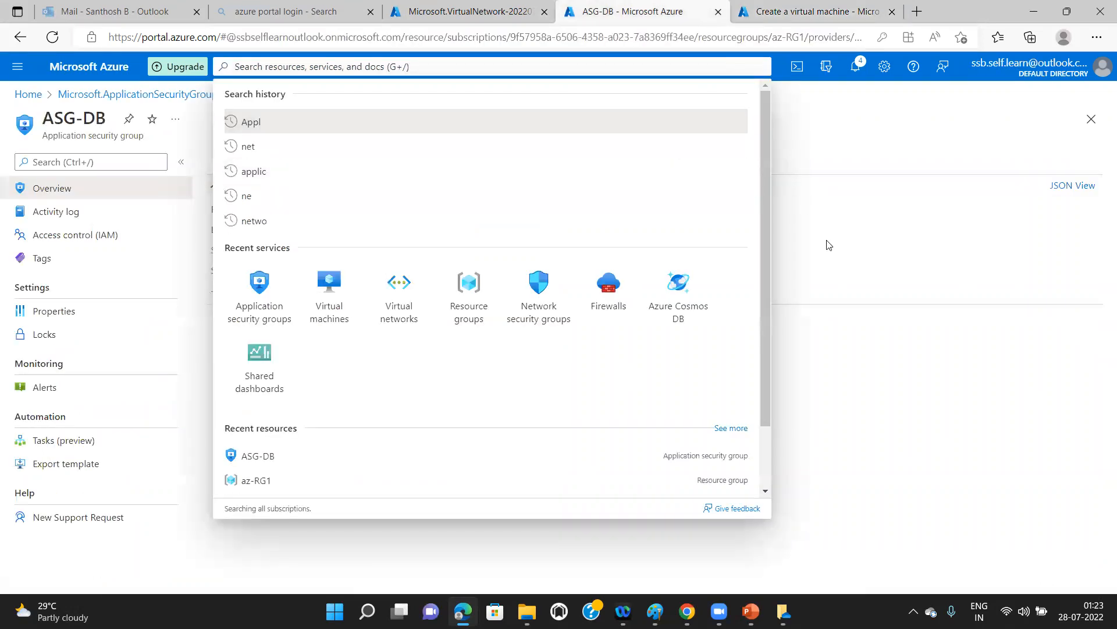
{"action": "left_click", "coordinate": [816, 260]}
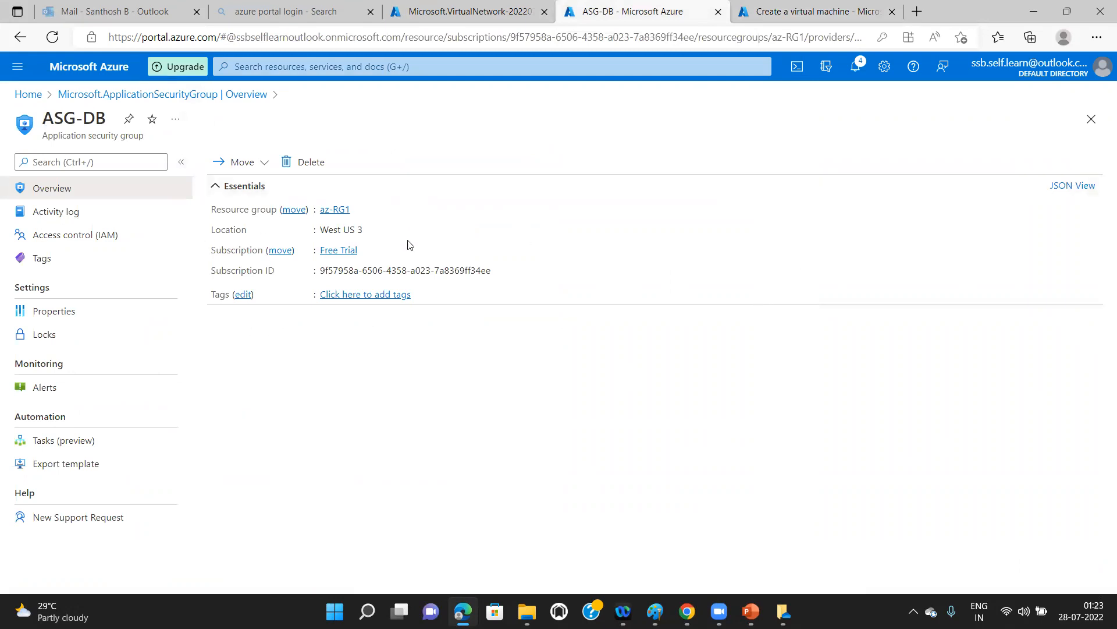
{"action": "left_click", "coordinate": [24, 94]}
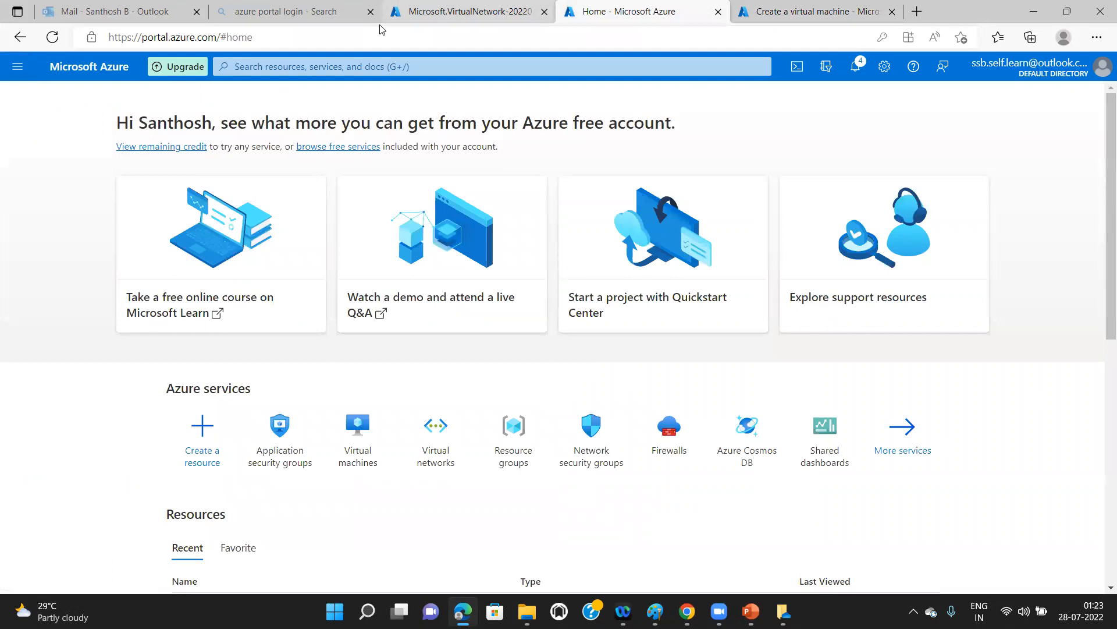
{"action": "left_click", "coordinate": [382, 24]}
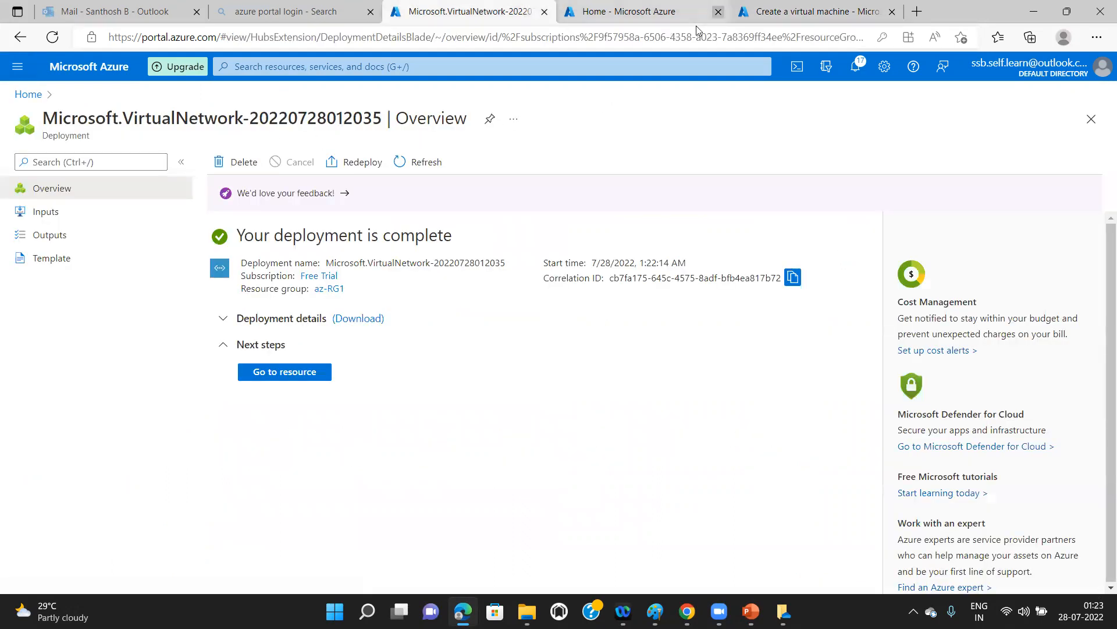
{"action": "left_click", "coordinate": [719, 12]}
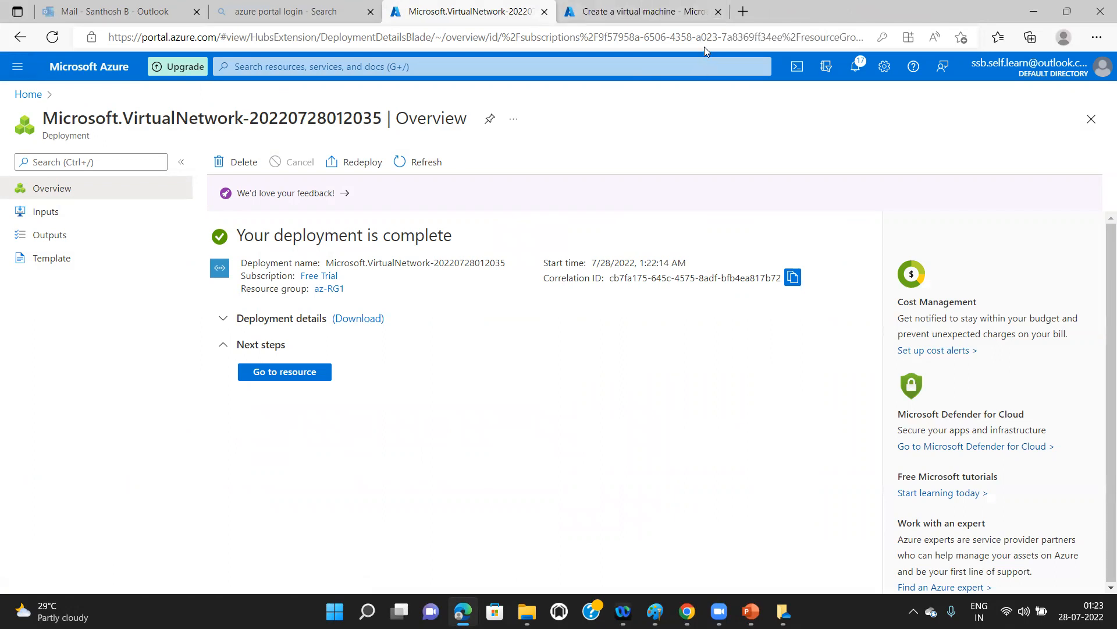
{"action": "left_click", "coordinate": [702, 15]}
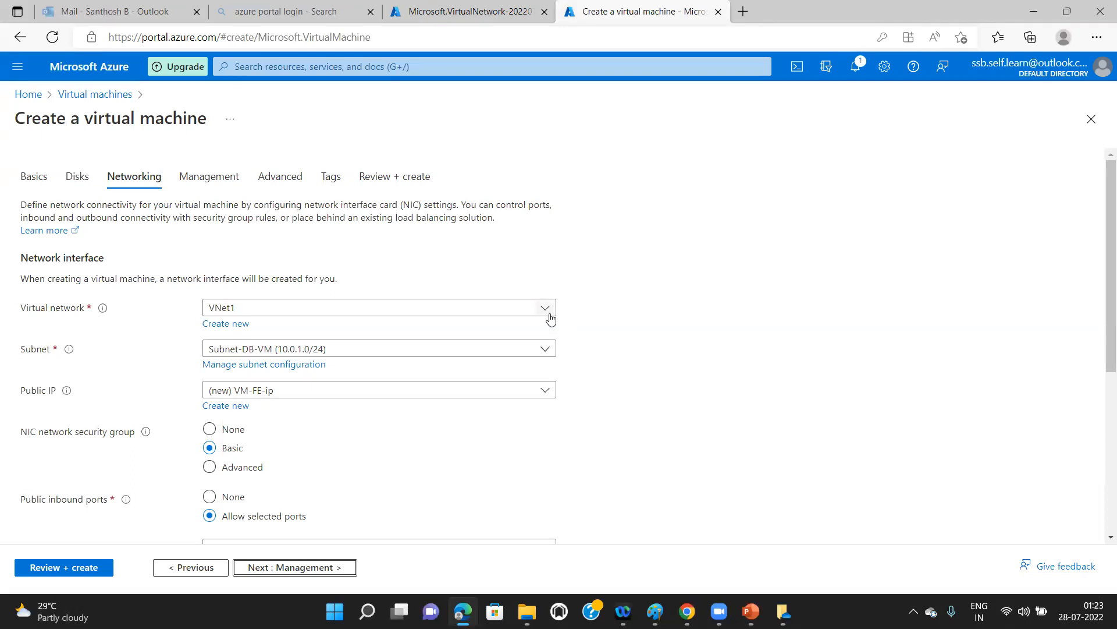
Place the virtual machine in Subnet-FE-VM (10.0.0.0/24) of VNet1 and check the public IP and inbound port settings
{"action": "left_click", "coordinate": [547, 348]}
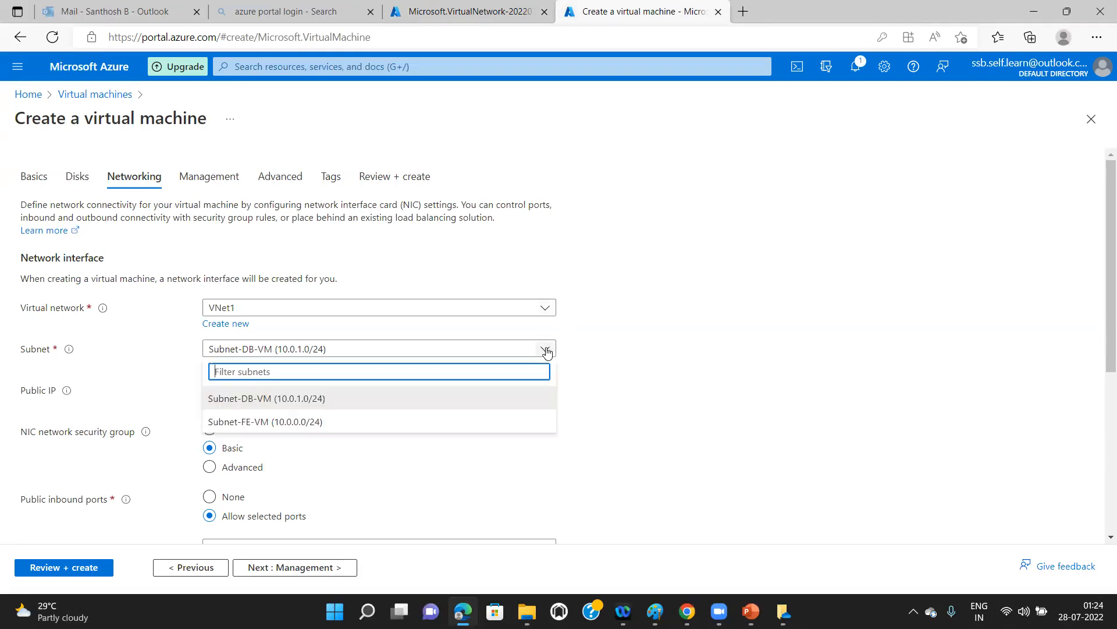
{"action": "left_click", "coordinate": [455, 423]}
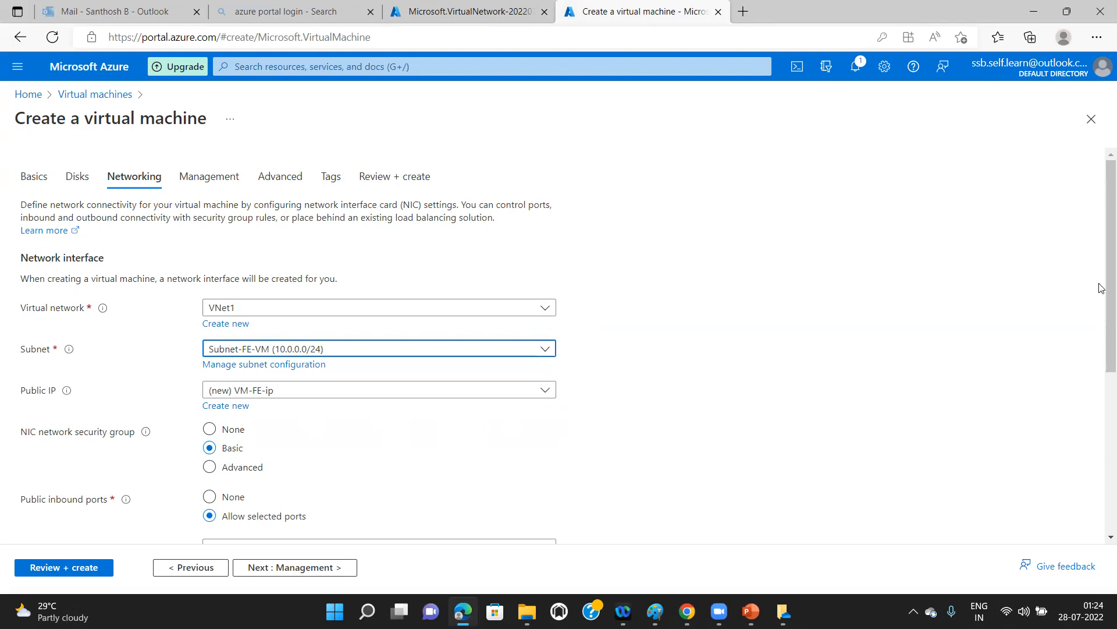
{"action": "scroll", "coordinate": [1100, 299], "scroll_direction": "down", "scroll_amount": 4}
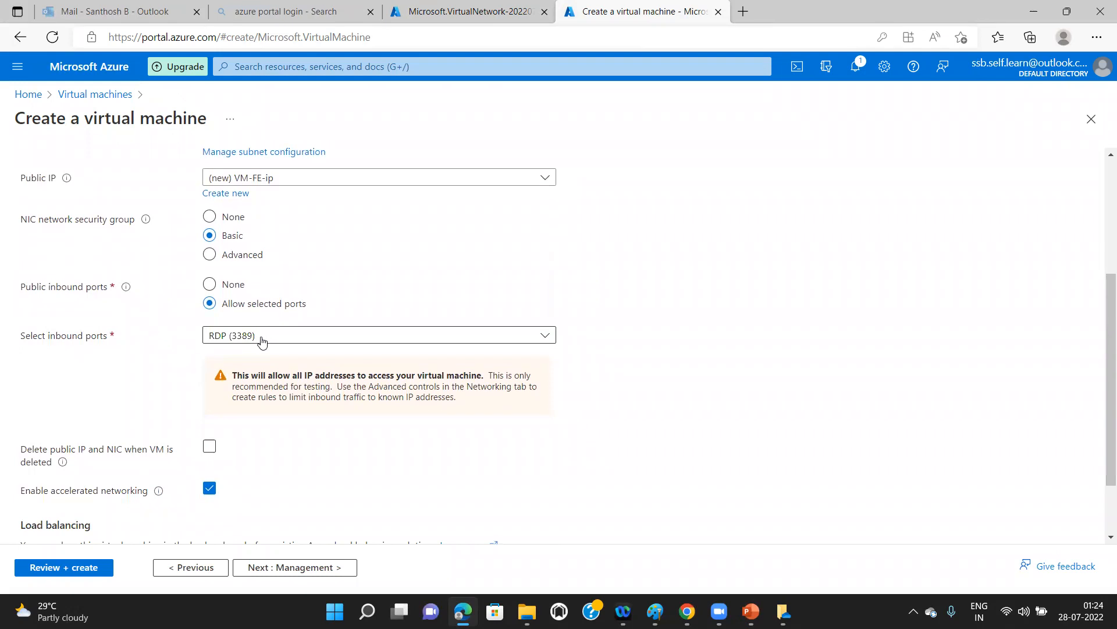
Accept the networking settings and disable boot diagnostics for the virtual machine
{"action": "left_click", "coordinate": [304, 568]}
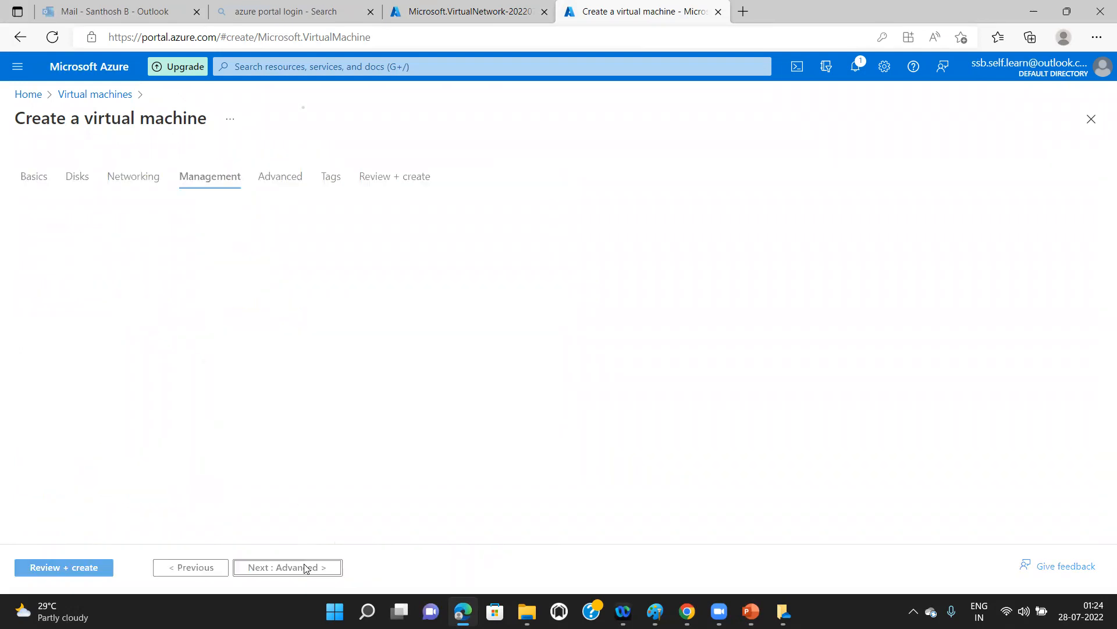
{"action": "left_click", "coordinate": [210, 396]}
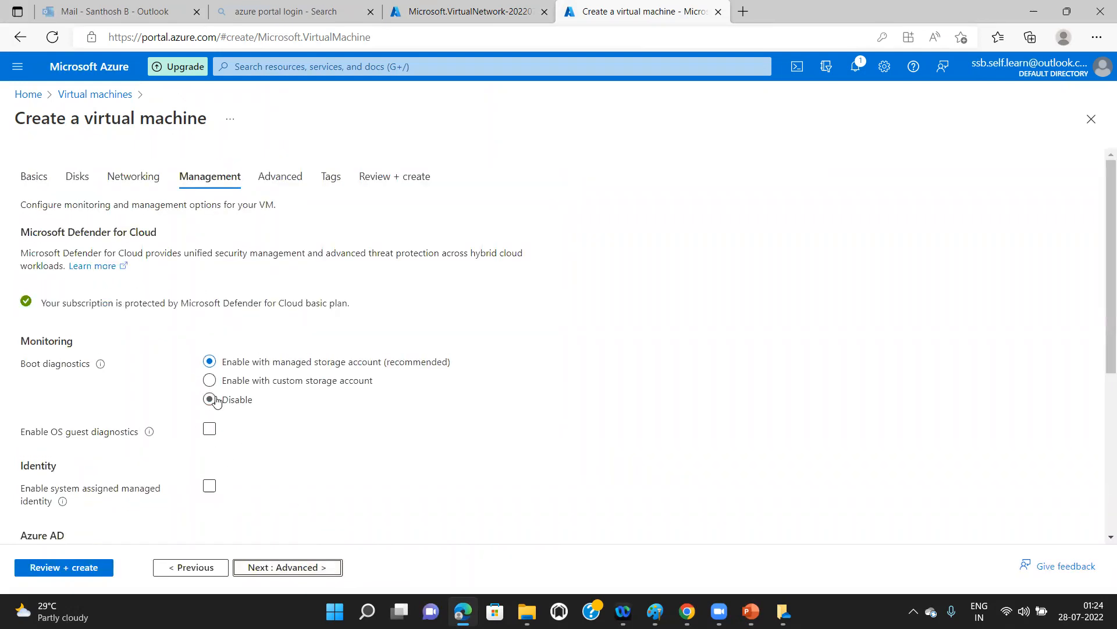
{"action": "left_click", "coordinate": [297, 572]}
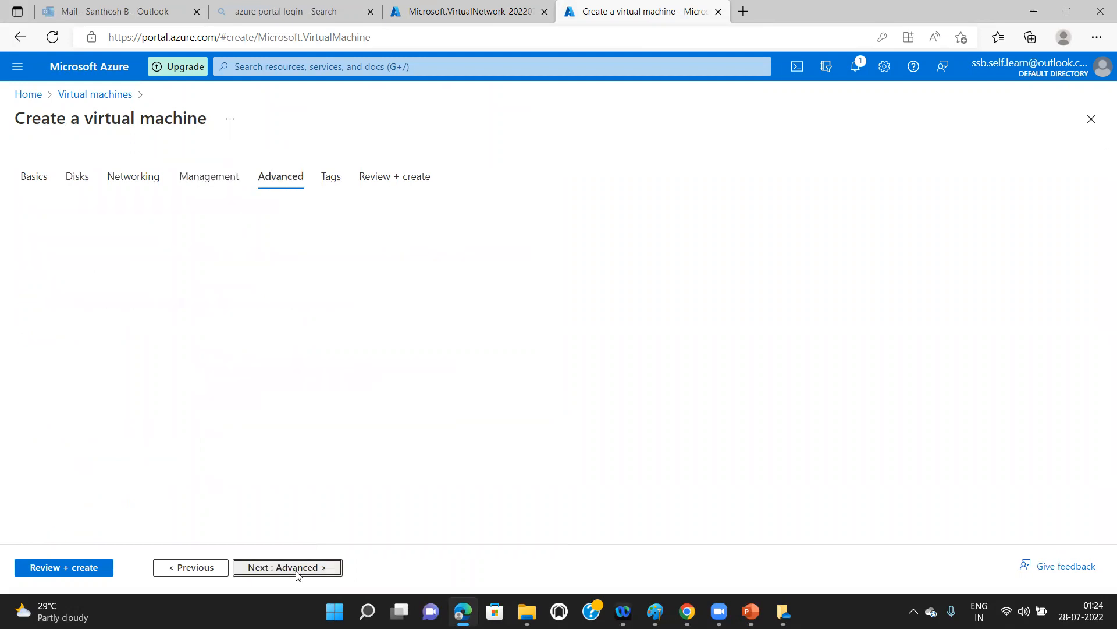
Keep the default advanced options, leave the tags empty, and create the virtual machine
{"action": "left_click", "coordinate": [297, 571]}
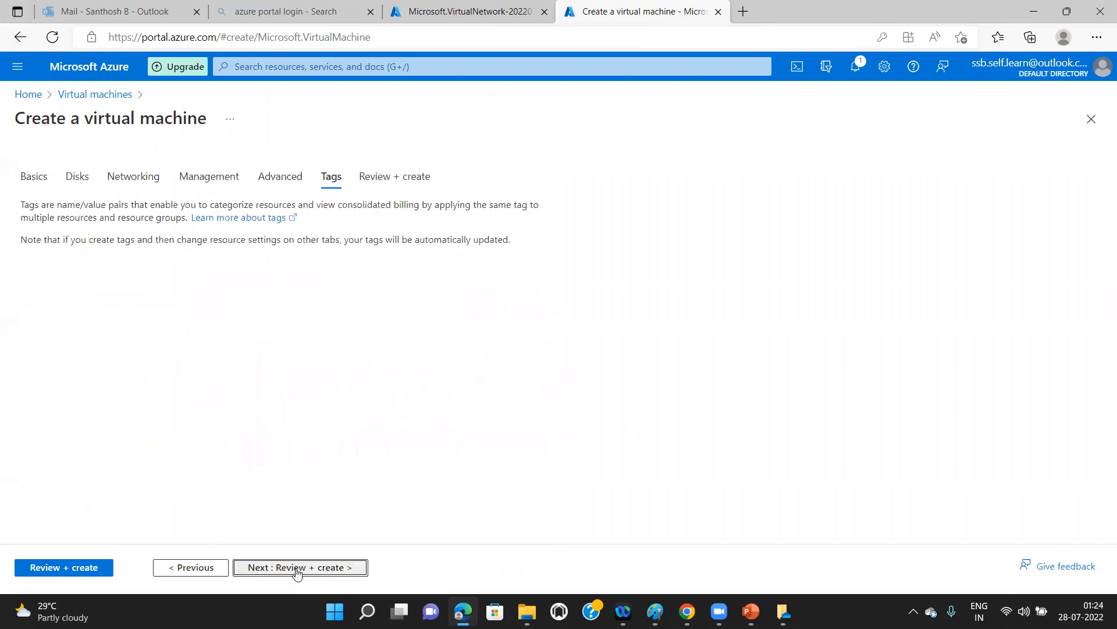
{"action": "left_click", "coordinate": [297, 571]}
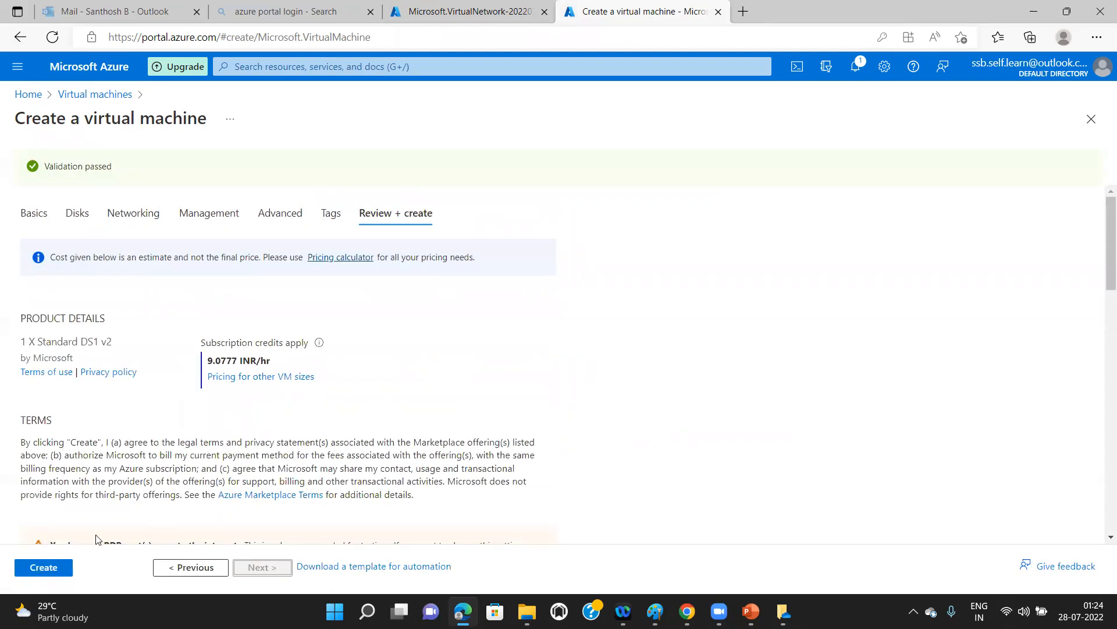
{"action": "left_click", "coordinate": [50, 568]}
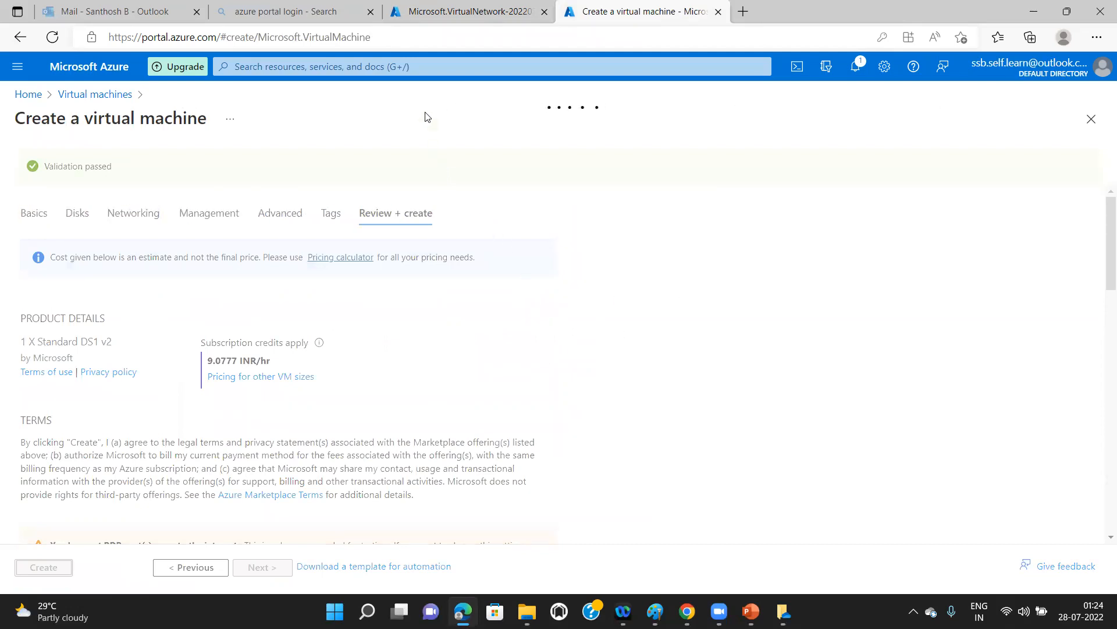
Open the virtual machines list in the virtual network deployment's browser tab and start creating another Azure virtual machine
{"action": "left_click", "coordinate": [407, 24]}
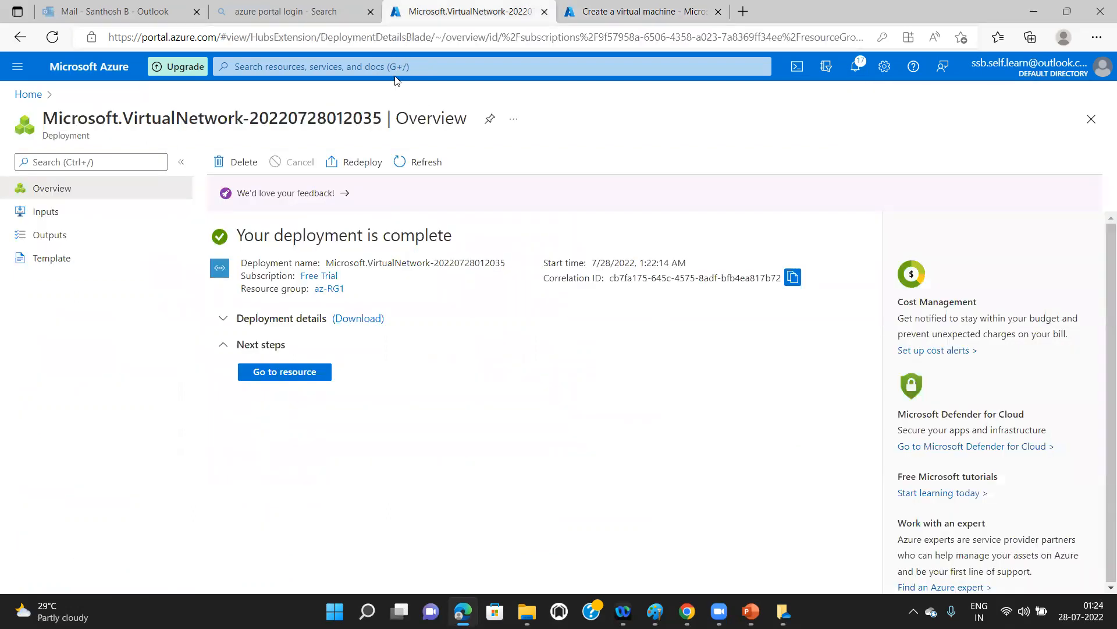
{"action": "left_click", "coordinate": [428, 64]}
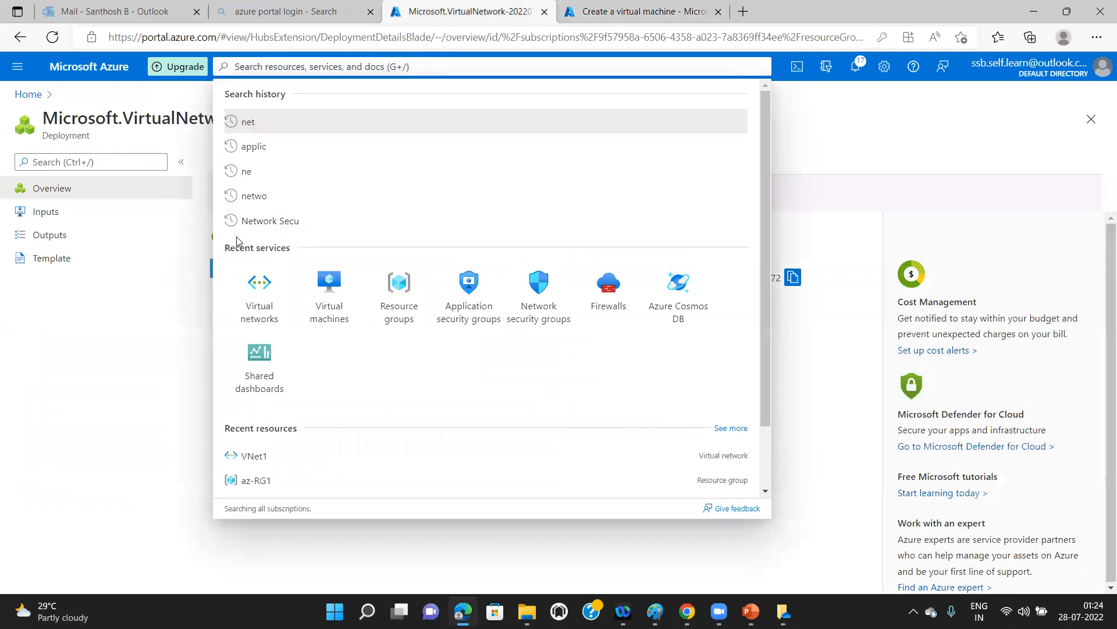
{"action": "left_click", "coordinate": [319, 296]}
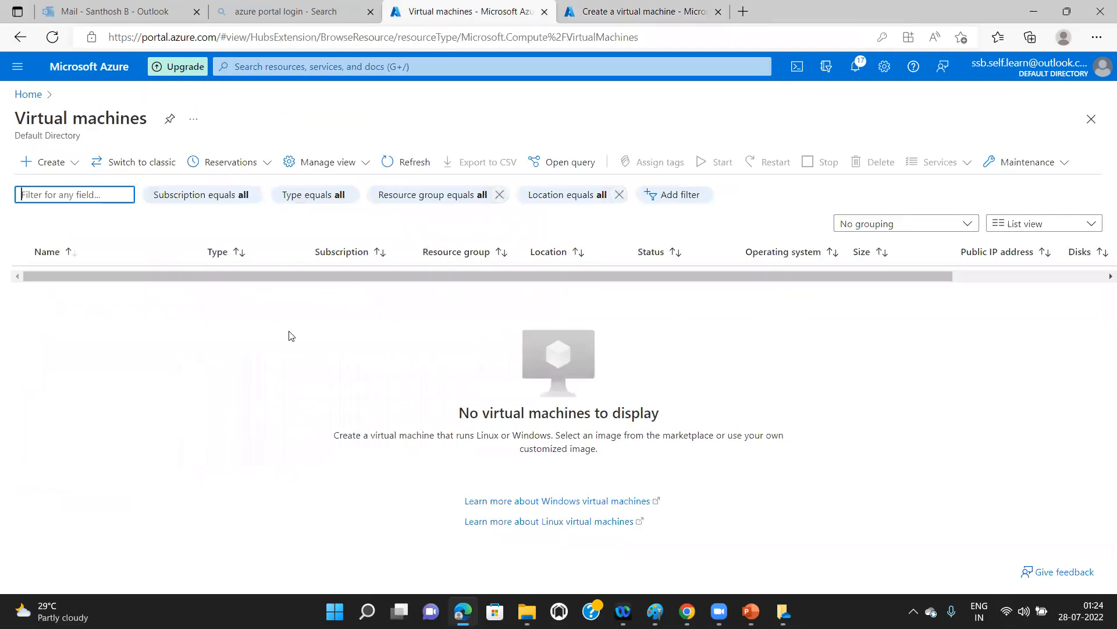
{"action": "left_click", "coordinate": [68, 164]}
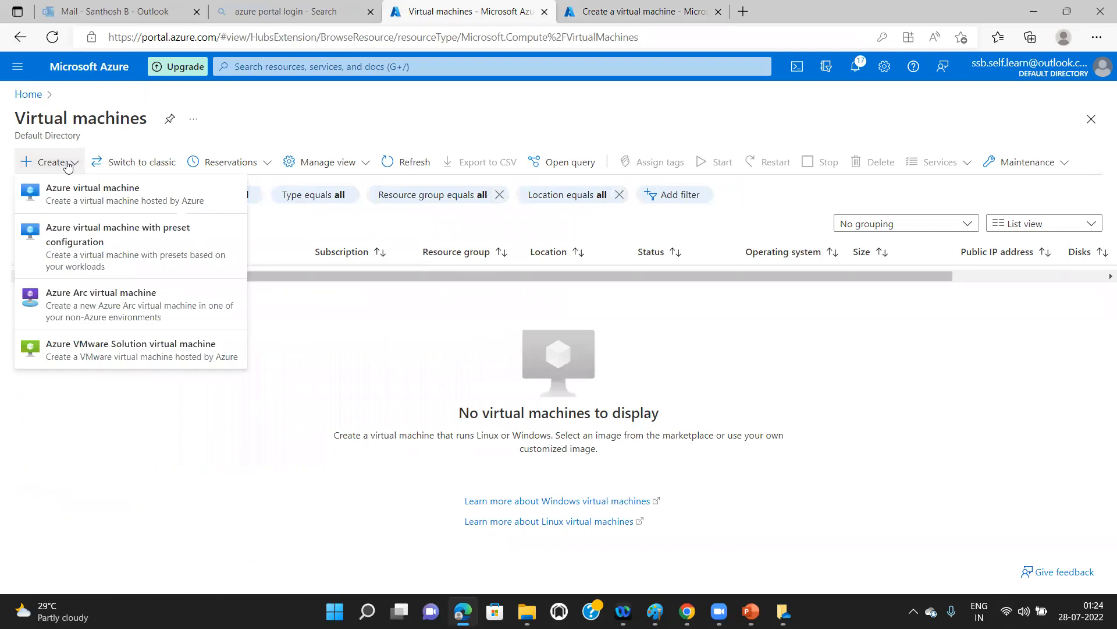
{"action": "left_click", "coordinate": [88, 192]}
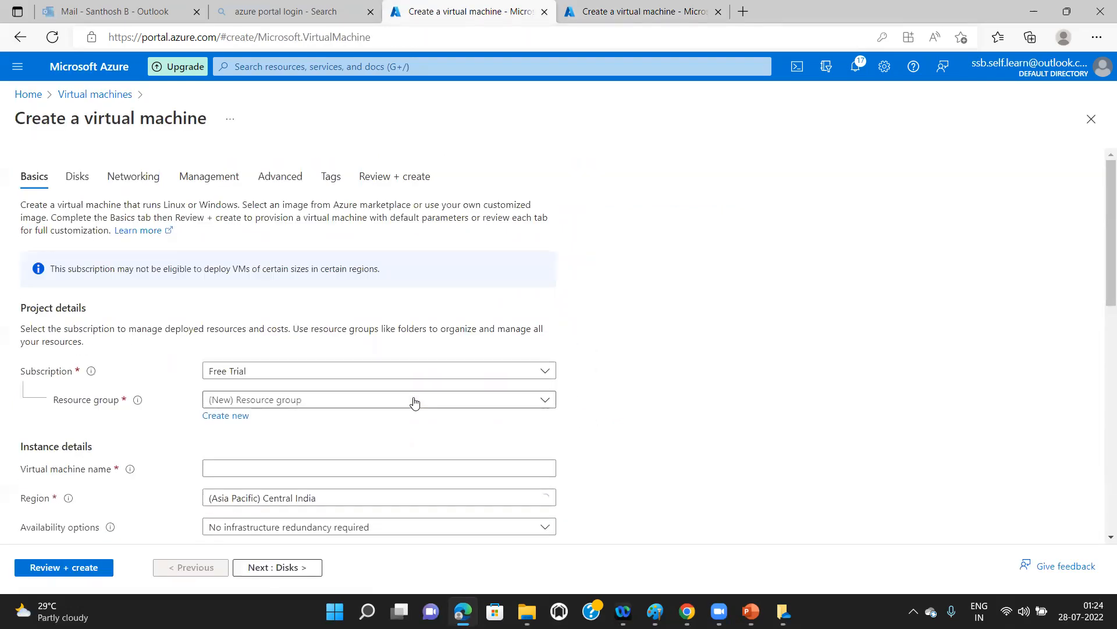
Assign the new virtual machine to resource group az-RG1 and name it VM-DB
{"action": "left_click", "coordinate": [414, 401]}
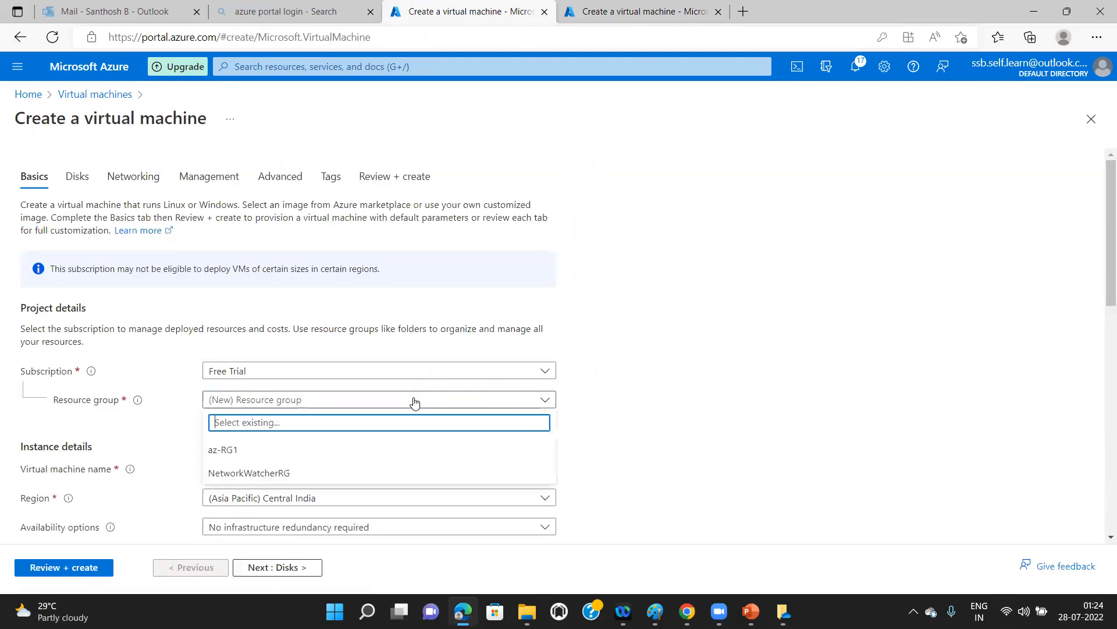
{"action": "left_click", "coordinate": [399, 450]}
{"action": "left_click", "coordinate": [538, 469]}
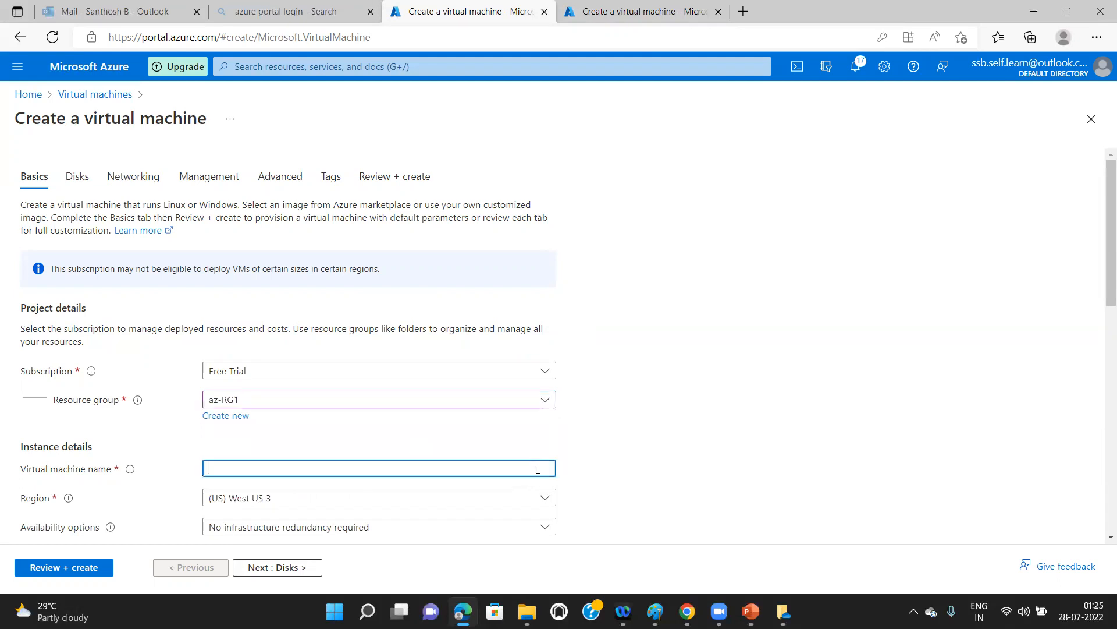
{"action": "type", "text": "VM-DB"}
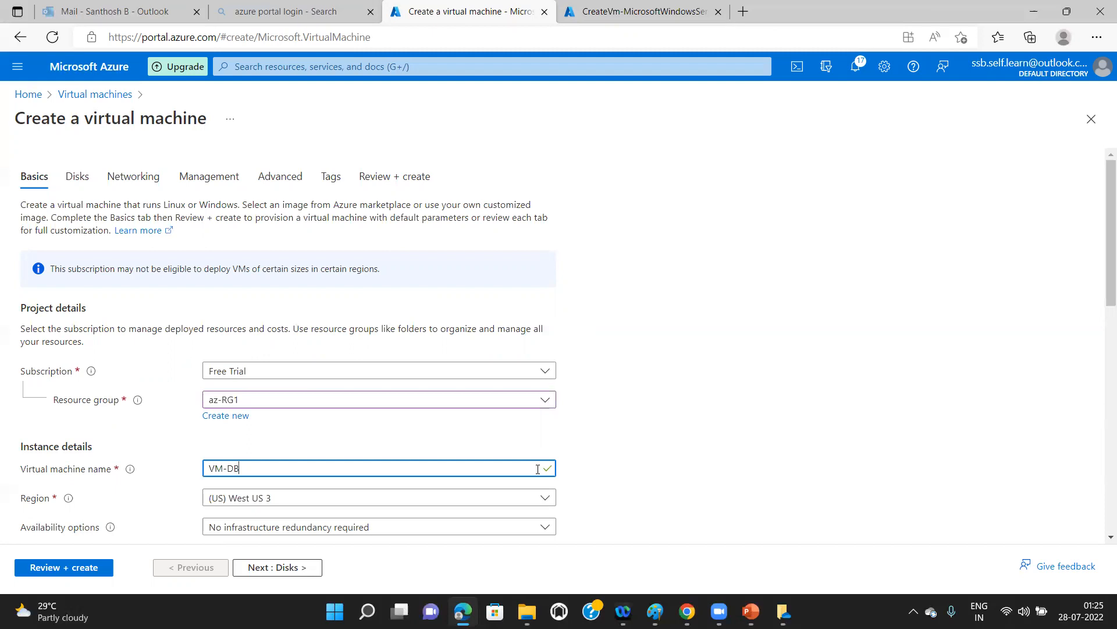
{"action": "left_click_drag", "start_coordinate": [1102, 260], "coordinate": [1101, 317]}
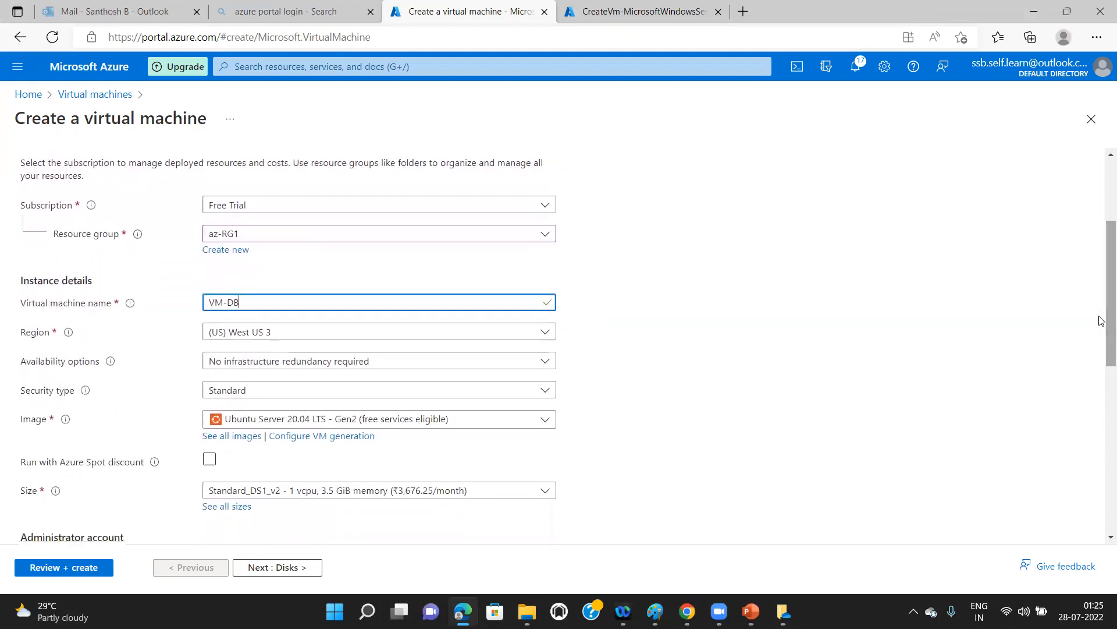
{"action": "left_click", "coordinate": [548, 424]}
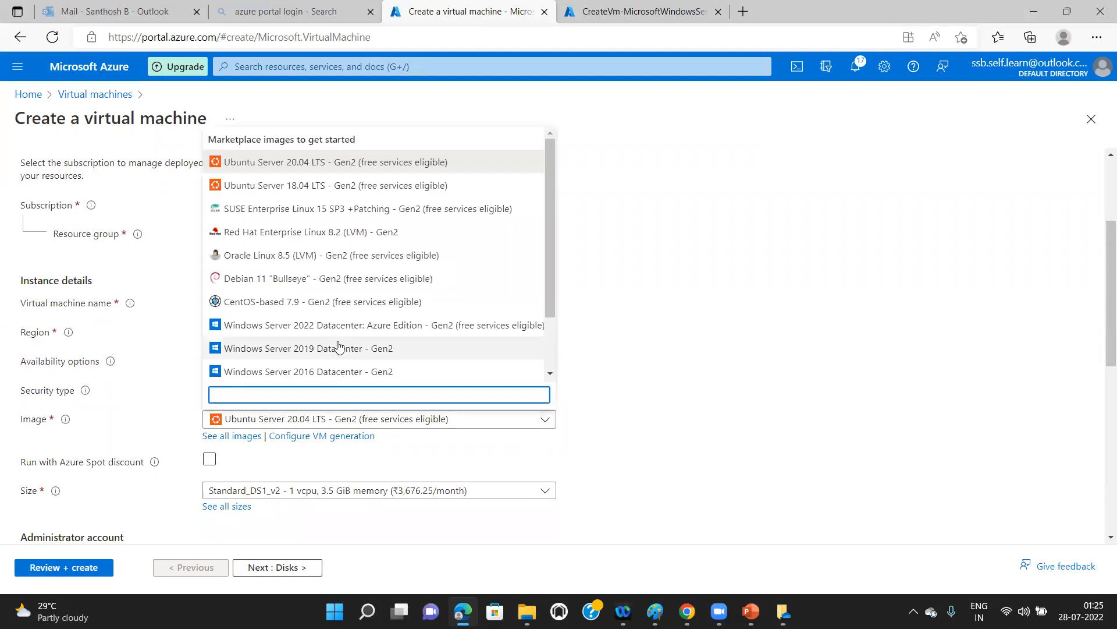
{"action": "left_click", "coordinate": [333, 374]}
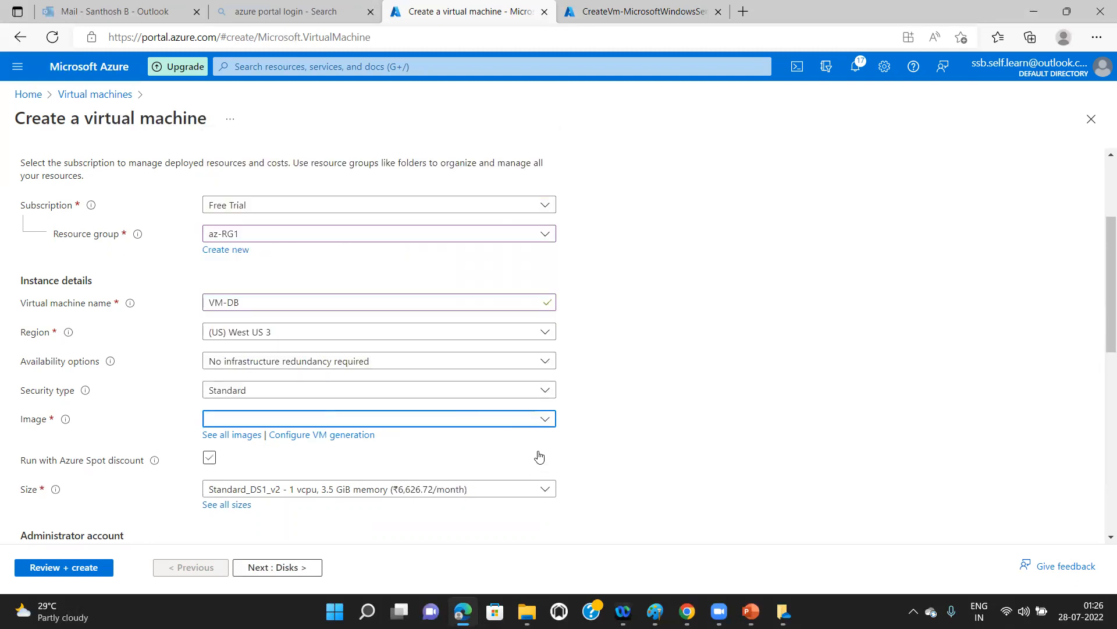
{"action": "left_click", "coordinate": [546, 419]}
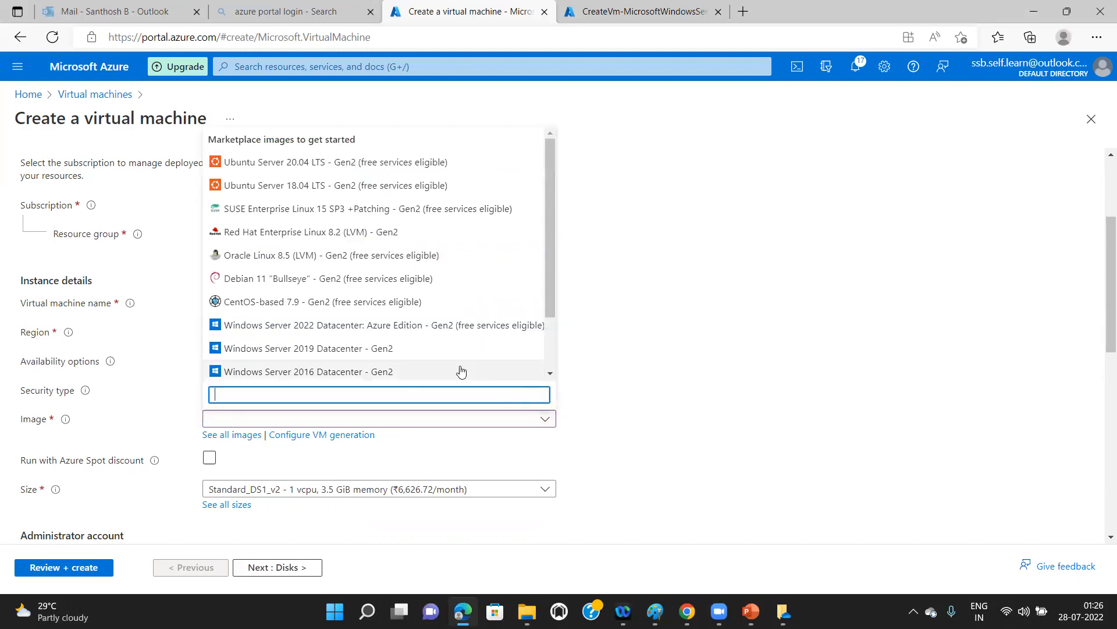
{"action": "left_click", "coordinate": [373, 377]}
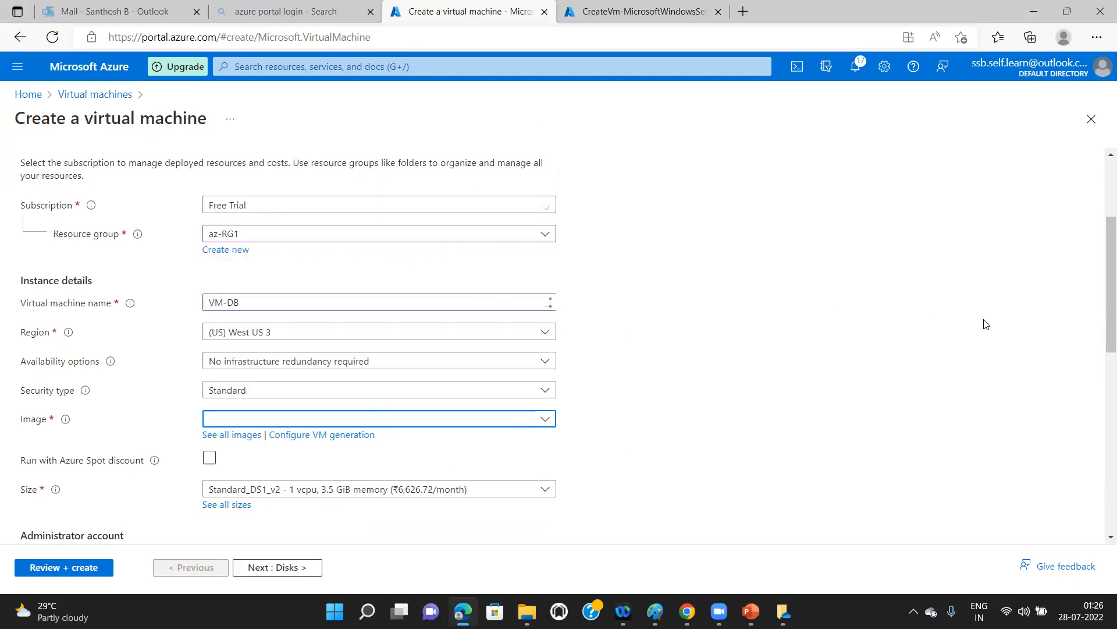
{"action": "left_click_drag", "start_coordinate": [1100, 314], "coordinate": [1103, 354]}
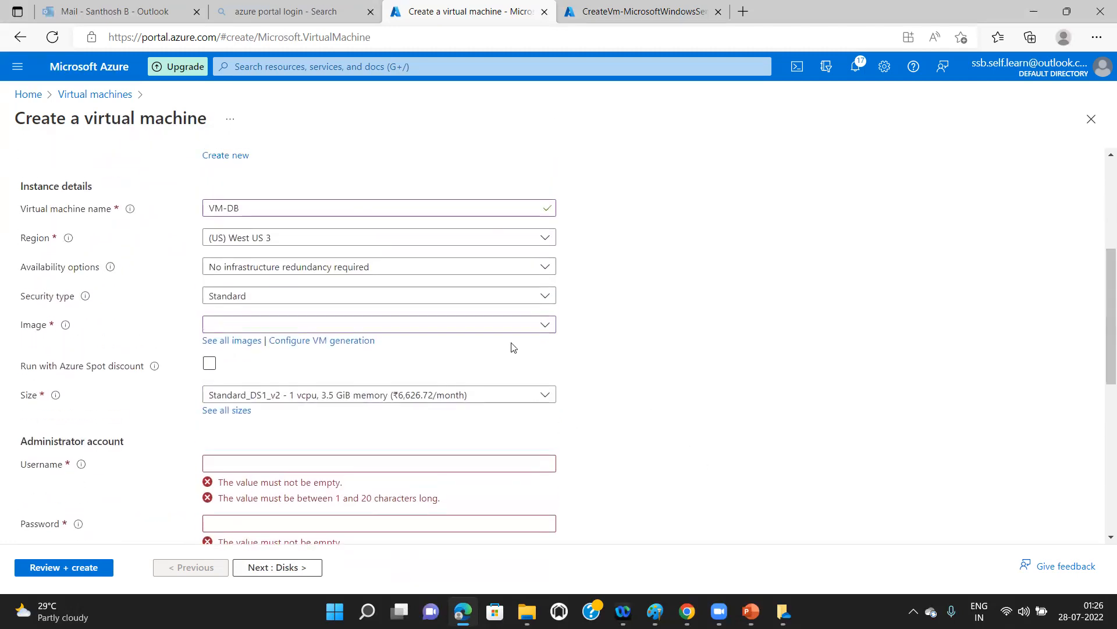
{"action": "left_click", "coordinate": [546, 324]}
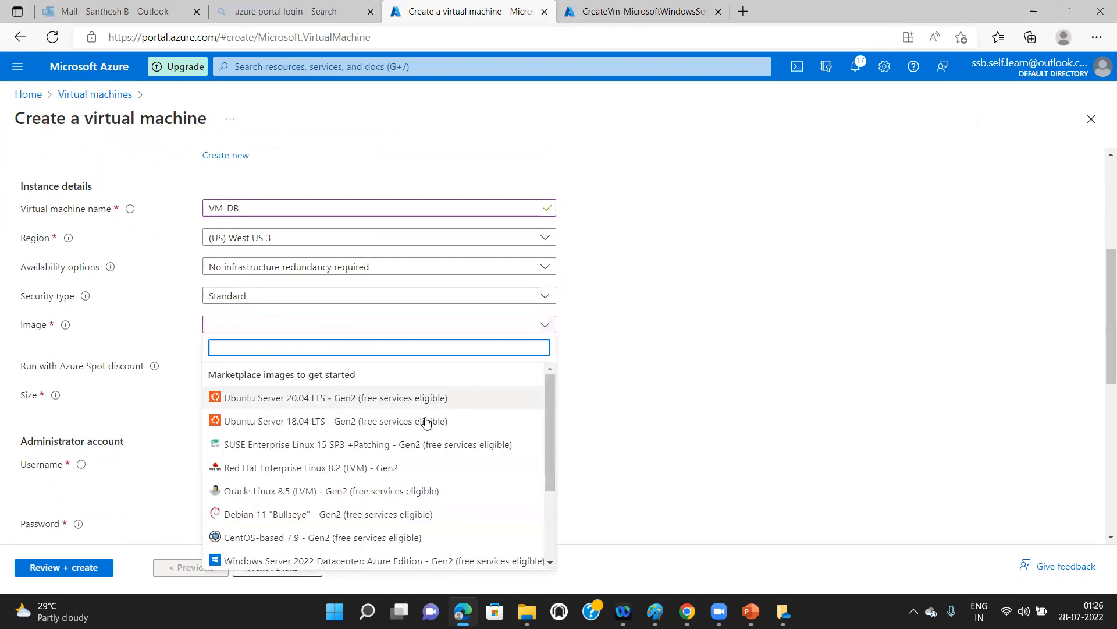
{"action": "left_click", "coordinate": [387, 468]}
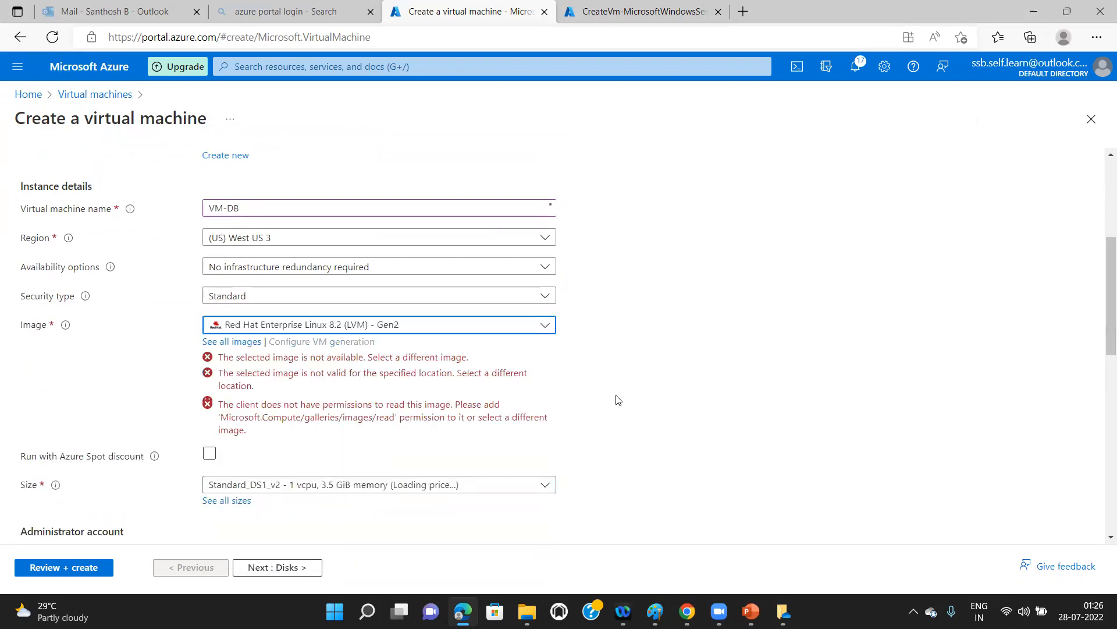
Set the VM-DB image to Windows Server 2016 Datacenter - Gen2
{"action": "left_click", "coordinate": [547, 327]}
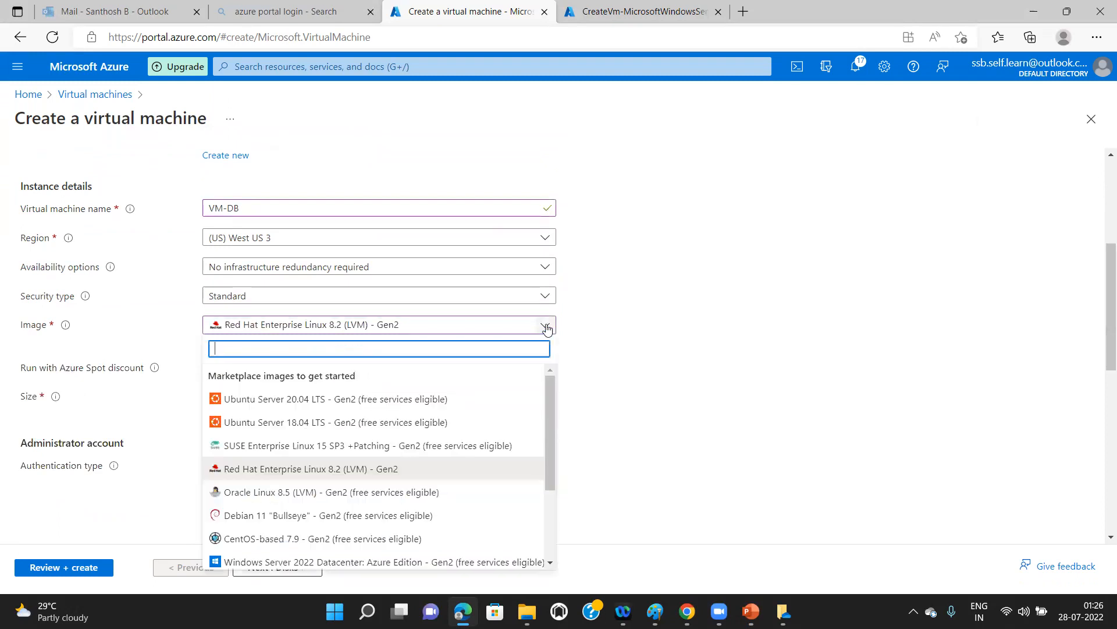
{"action": "left_click", "coordinate": [548, 438]}
{"action": "left_click_drag", "start_coordinate": [550, 450], "coordinate": [555, 501]}
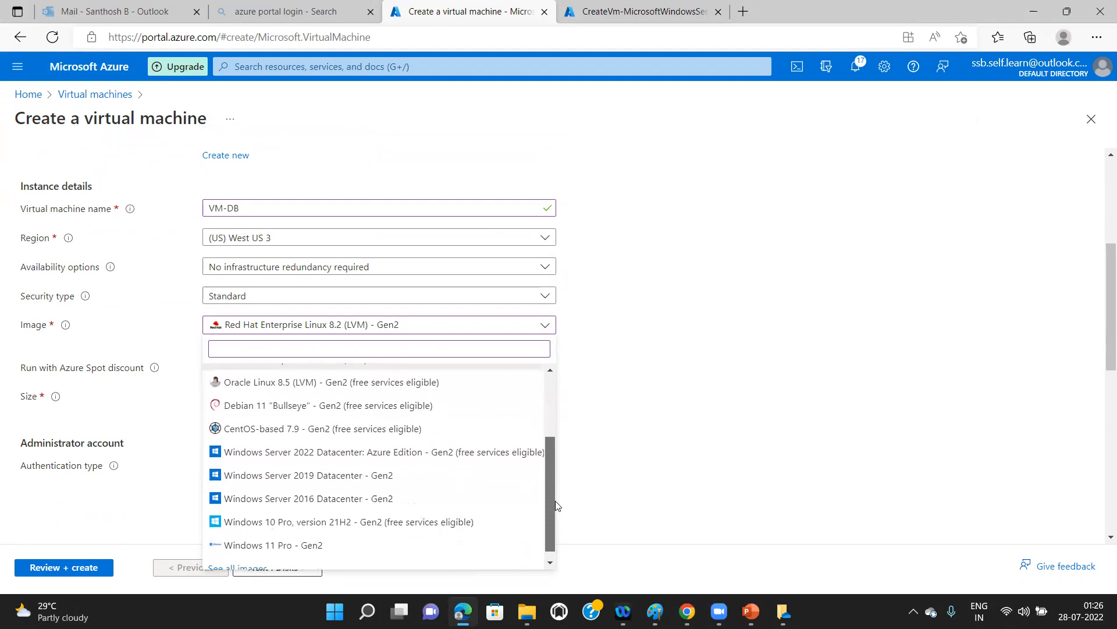
{"action": "left_click", "coordinate": [320, 495]}
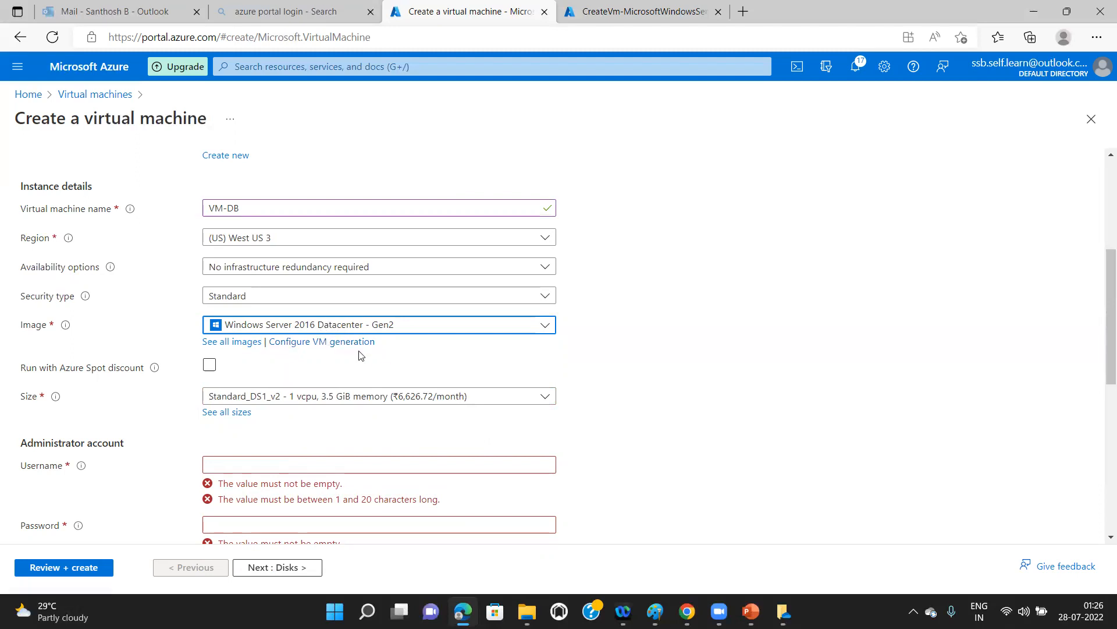
Set the administrator username to vmadmin, then enter and confirm the administrator password
{"action": "left_click", "coordinate": [376, 468]}
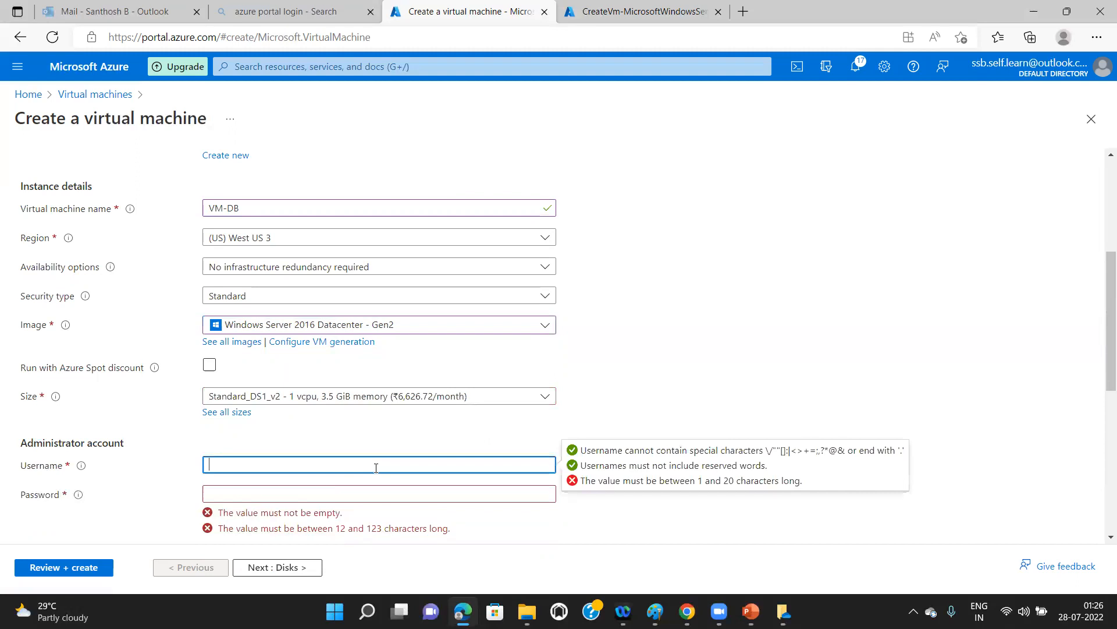
{"action": "type", "text": "vmadmi"}
{"action": "key", "text": "Tab"}
{"action": "type", "text": "••••••••••"}
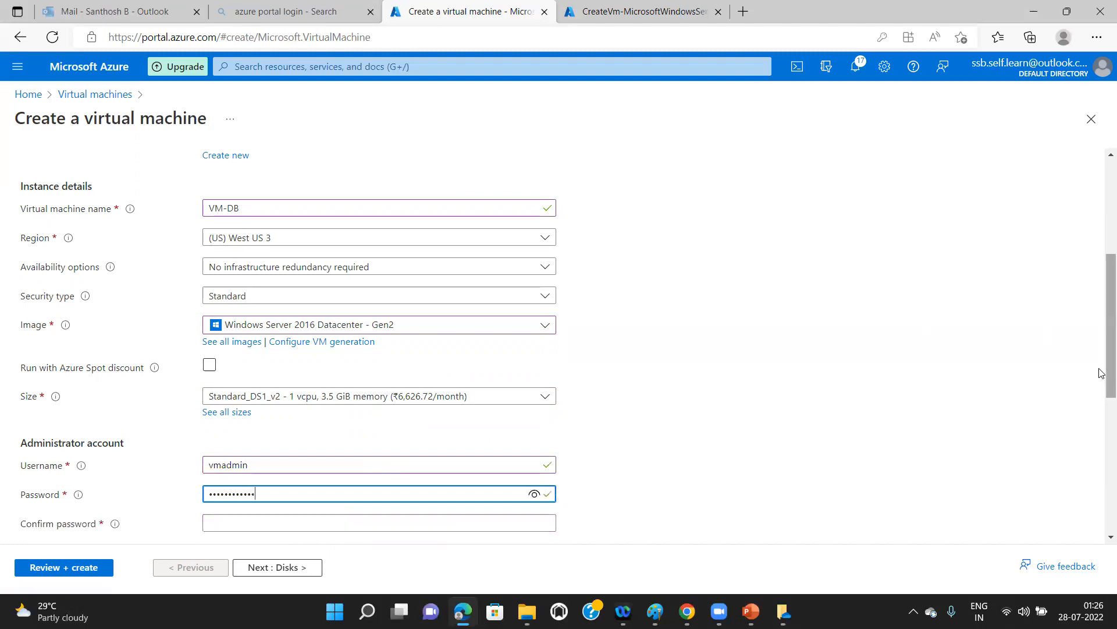
{"action": "left_click_drag", "start_coordinate": [1104, 369], "coordinate": [1102, 467]}
{"action": "left_click", "coordinate": [287, 265]}
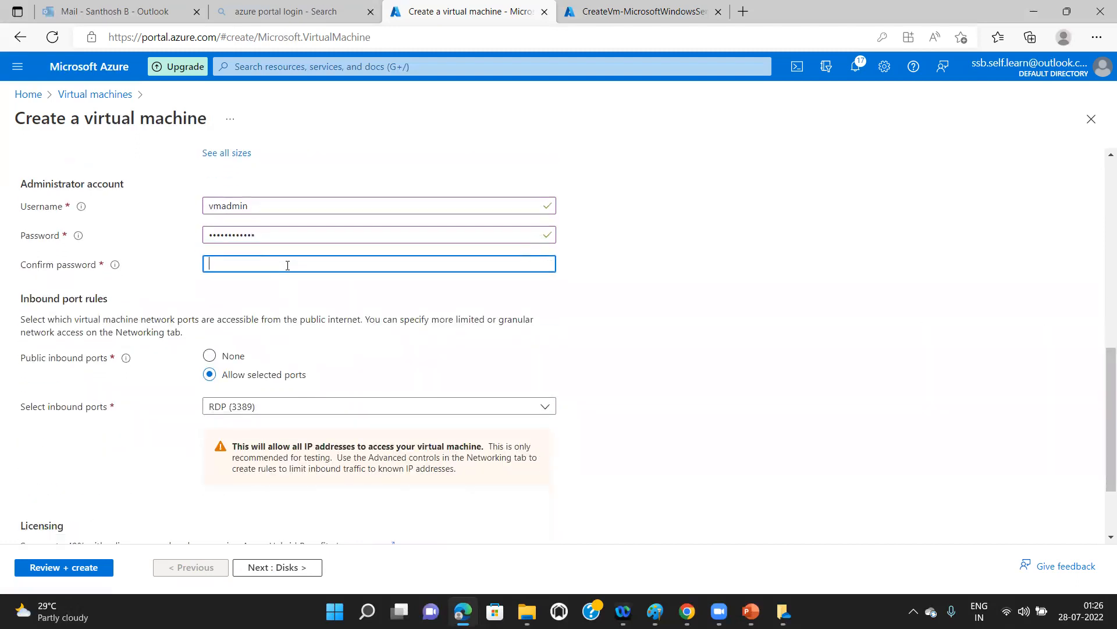
{"action": "type", "text": "•••"}
Set the public inbound ports to None and keep the default disk settings
{"action": "left_click", "coordinate": [215, 361]}
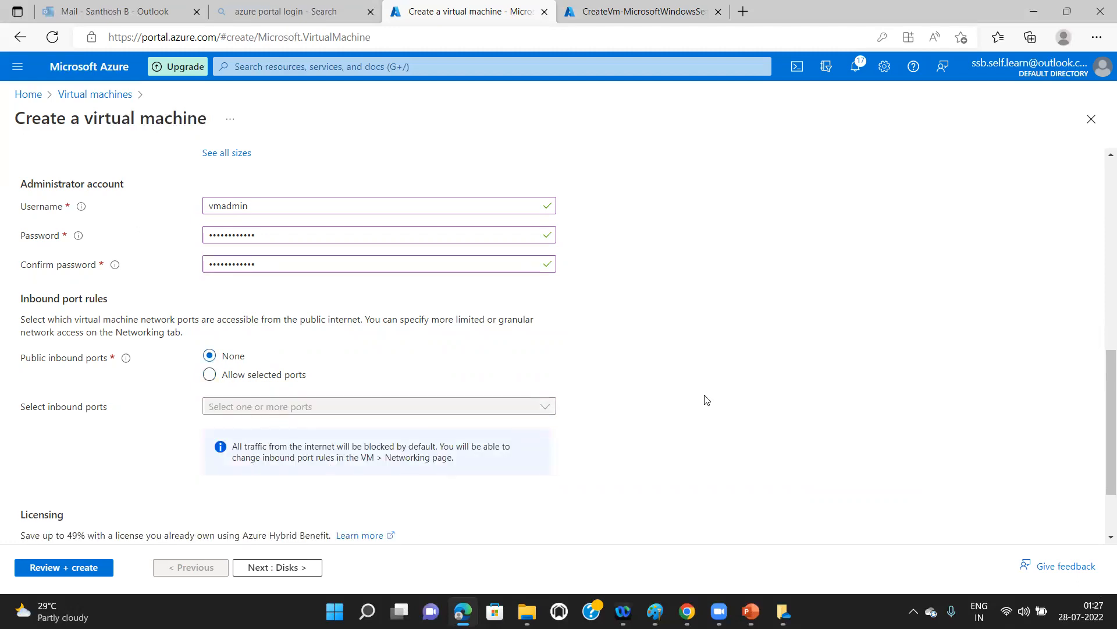
{"action": "left_click", "coordinate": [300, 568]}
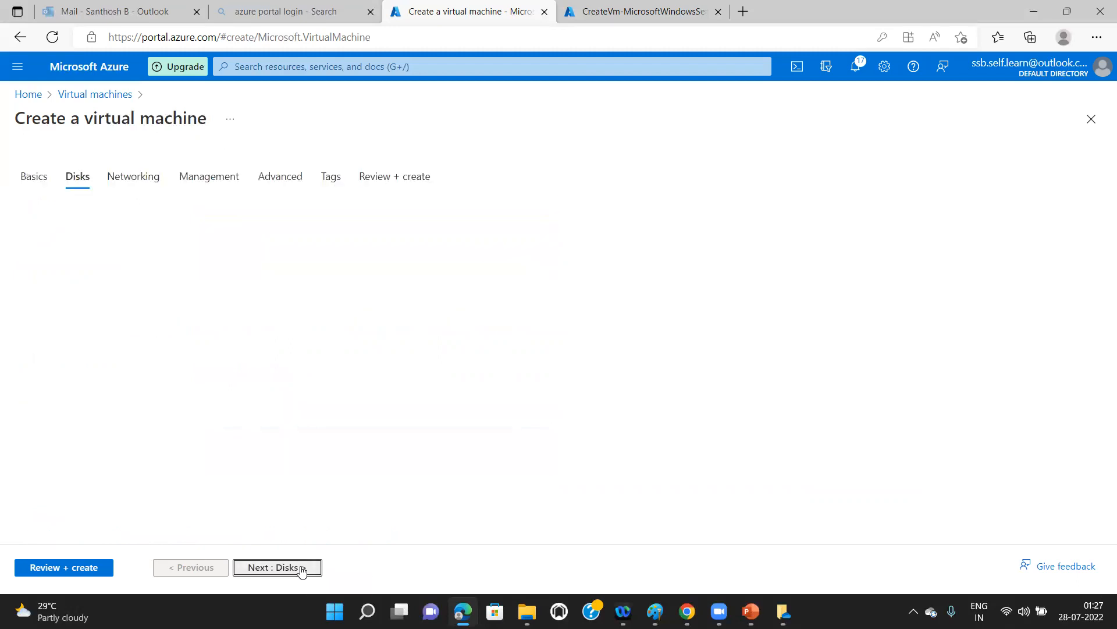
{"action": "left_click", "coordinate": [300, 569]}
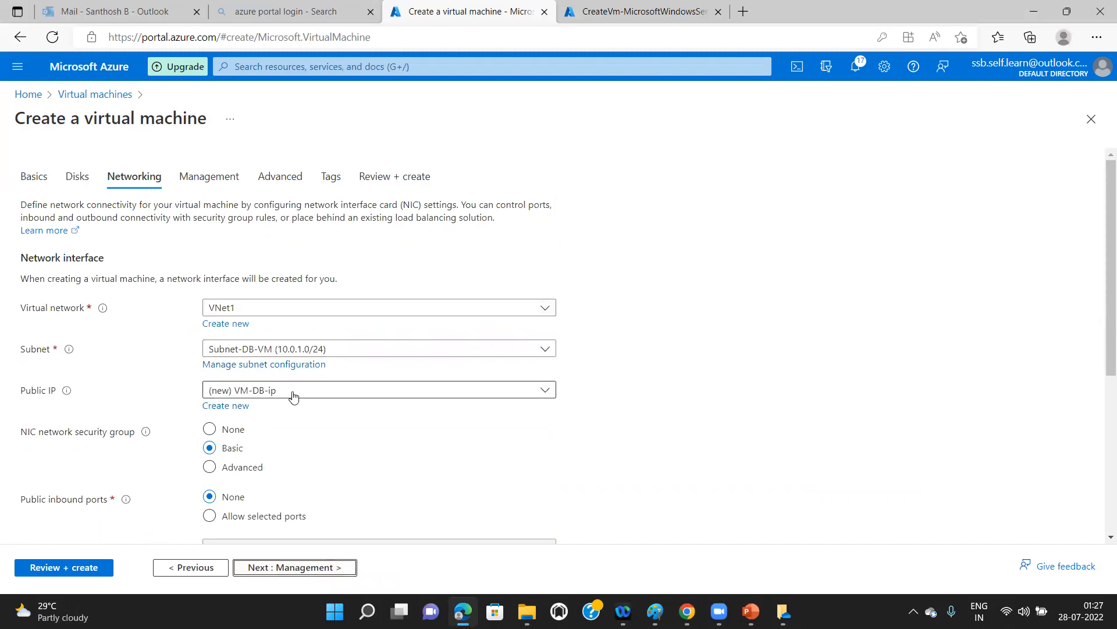
Set the virtual machine's public IP to None and disable boot diagnostics
{"action": "left_click", "coordinate": [549, 399]}
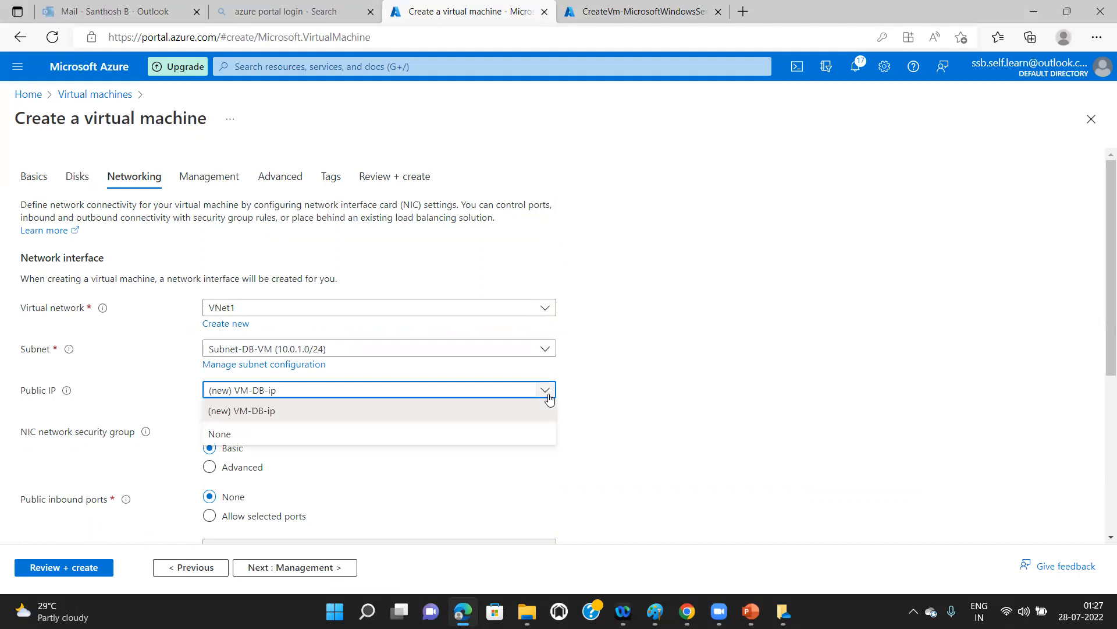
{"action": "left_click", "coordinate": [511, 436]}
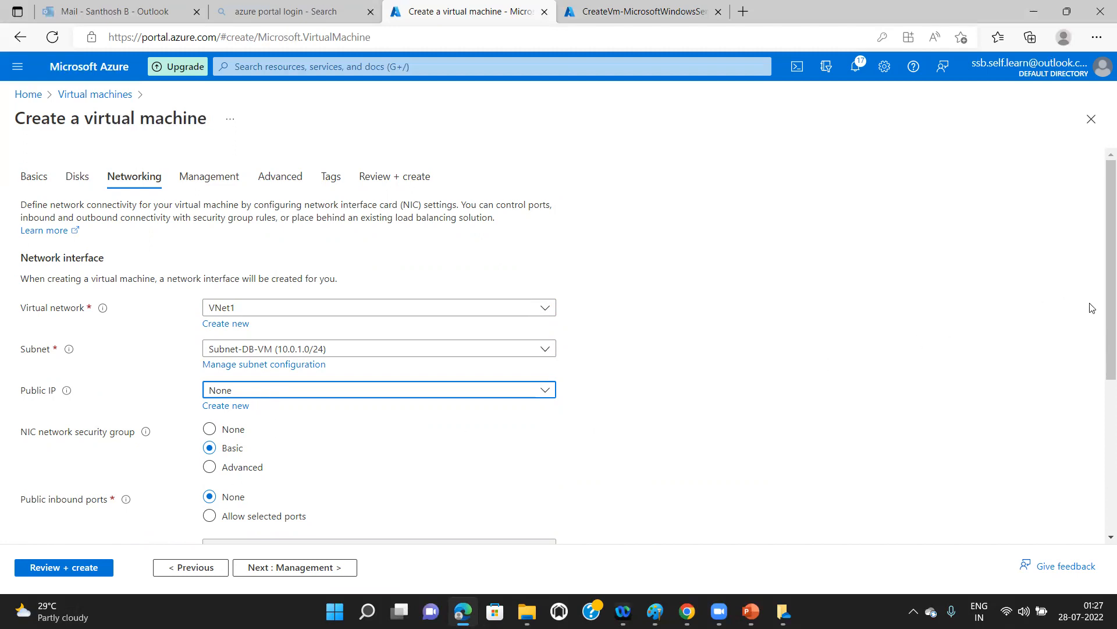
{"action": "left_click_drag", "start_coordinate": [1102, 328], "coordinate": [1100, 444]}
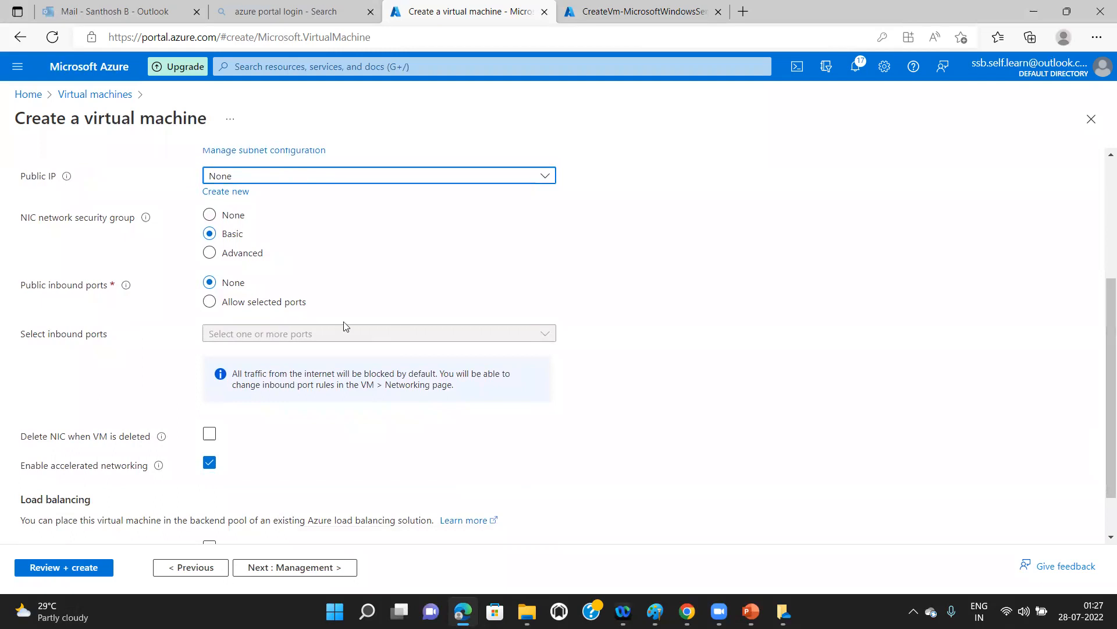
{"action": "left_click", "coordinate": [332, 569]}
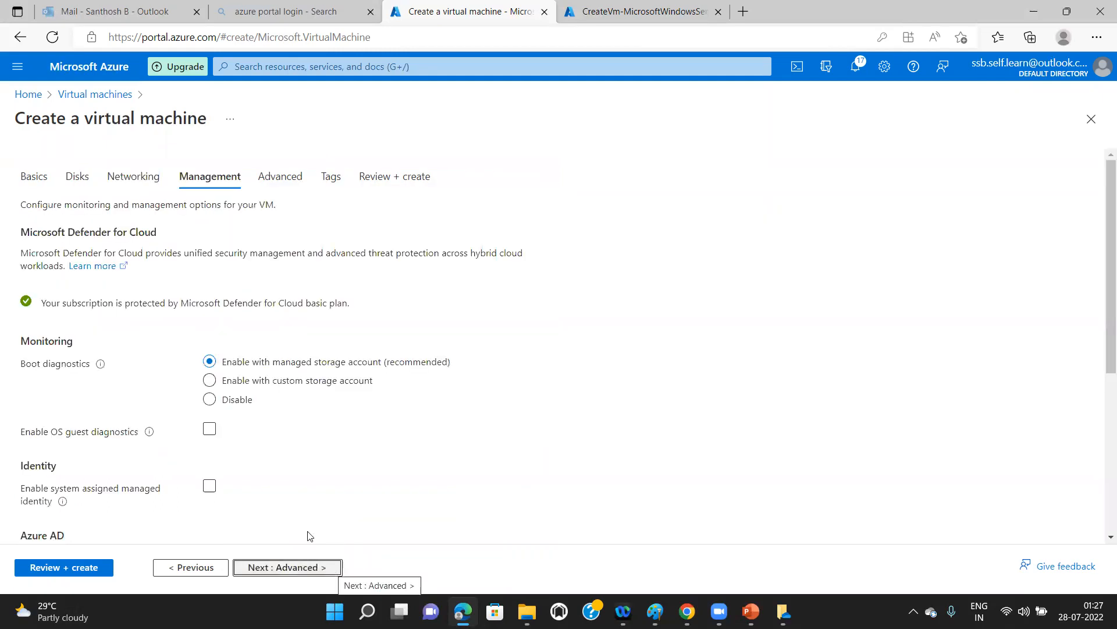
{"action": "left_click", "coordinate": [216, 399]}
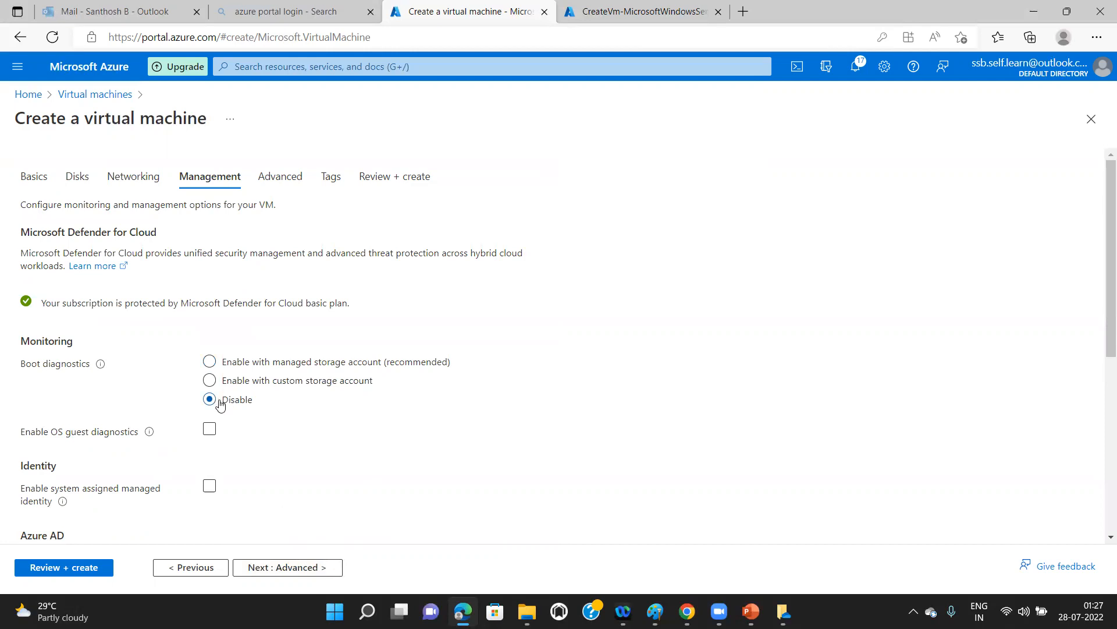
Keep the default advanced options and empty tags, and create the VM-DB virtual machine
{"action": "left_click", "coordinate": [279, 568]}
{"action": "left_click", "coordinate": [279, 567]}
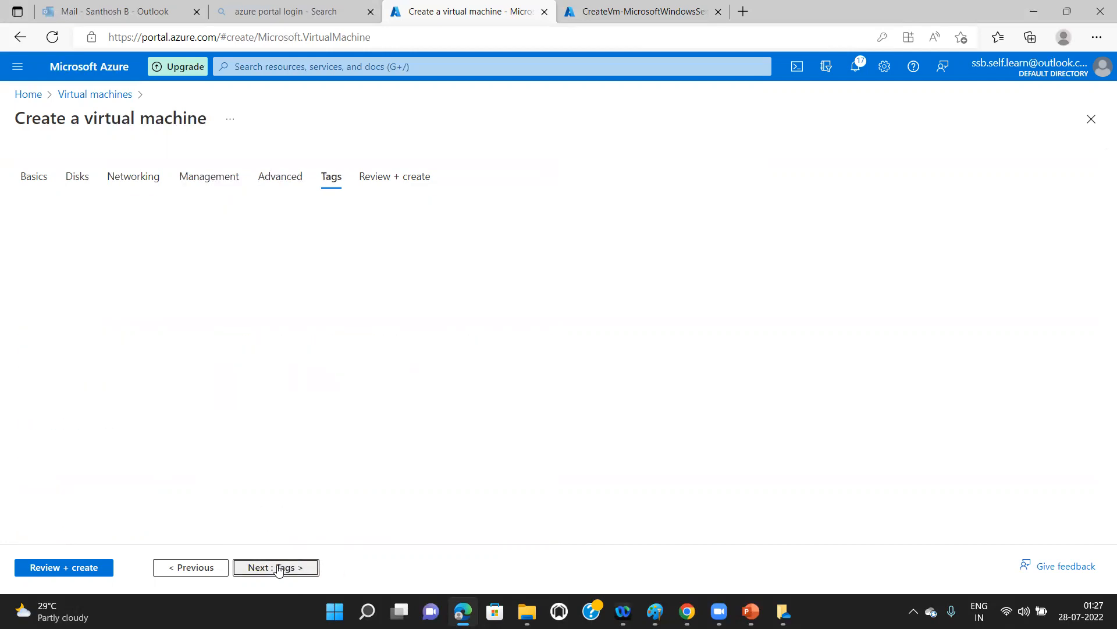
{"action": "left_click", "coordinate": [279, 568]}
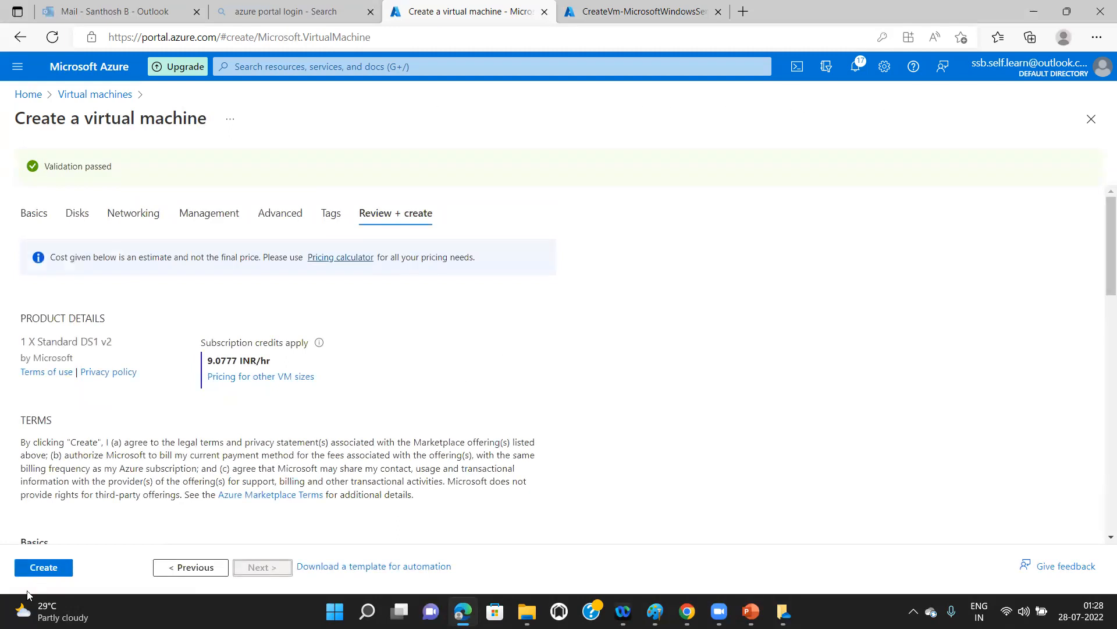
{"action": "left_click", "coordinate": [42, 568]}
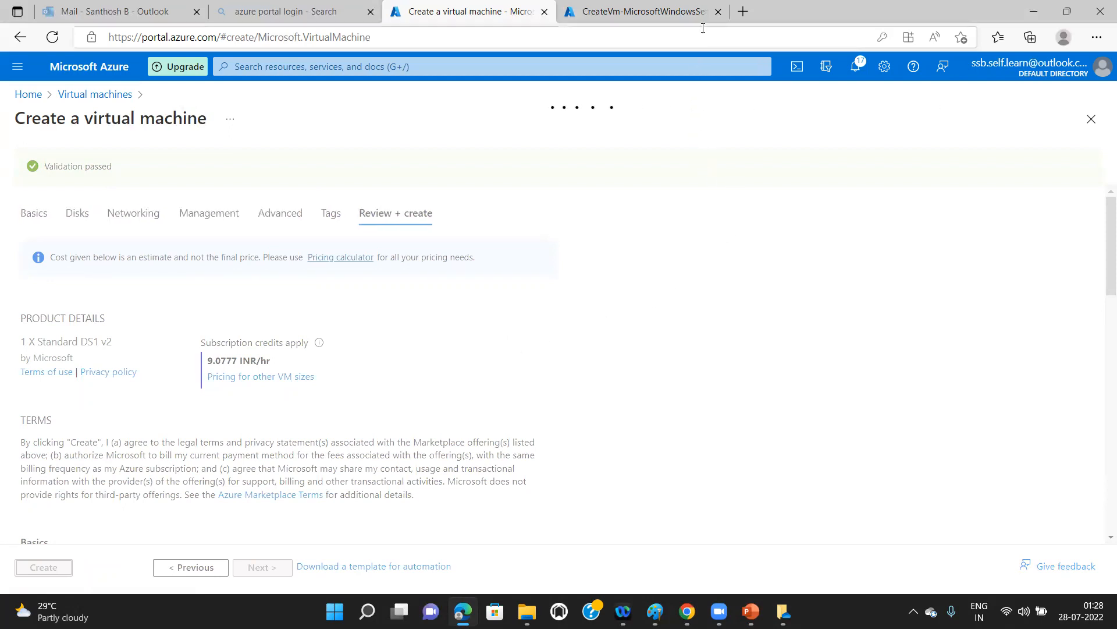
Switch to the browser tab with the finished VM-FE deployment and open the VM-FE resource
{"action": "left_click", "coordinate": [687, 13]}
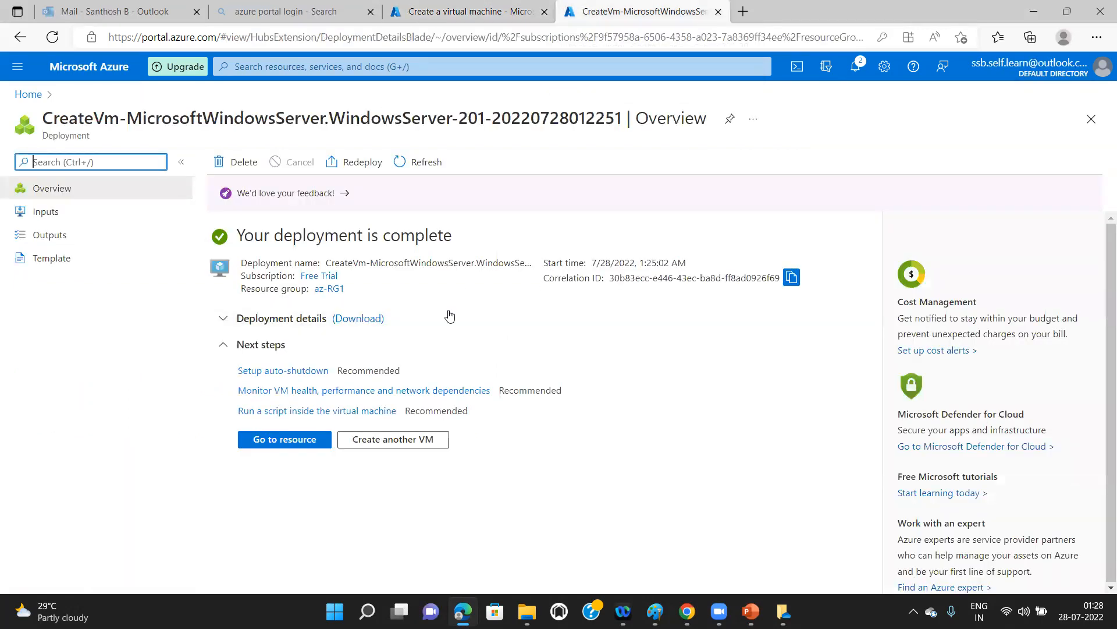
{"action": "left_click", "coordinate": [302, 444]}
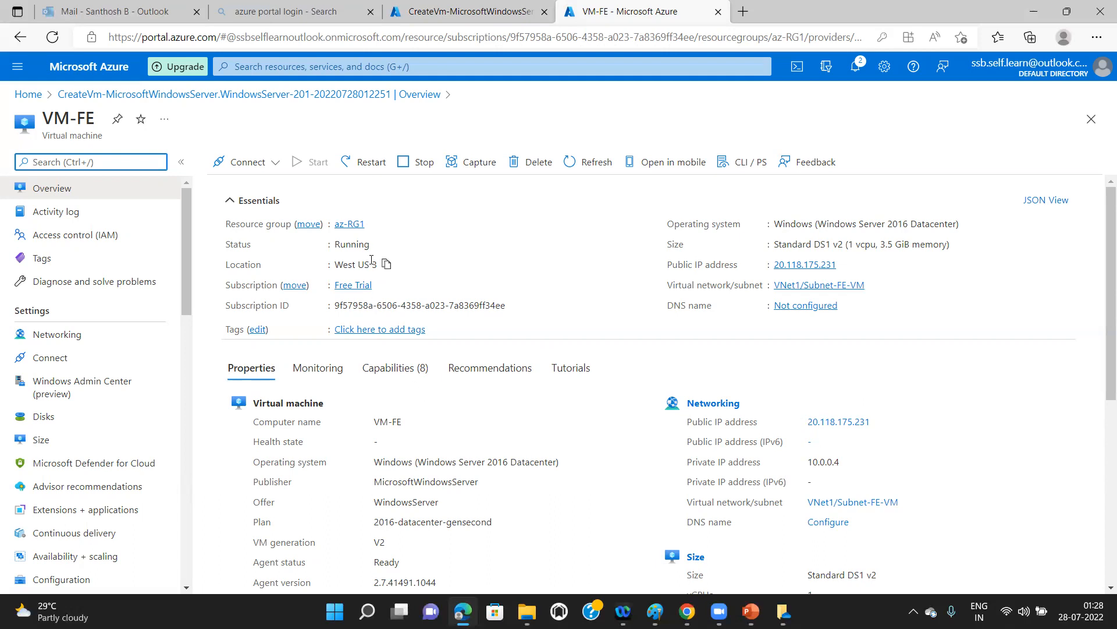
Start creating an application security group in resource group az-RG1 and name it ASG-FE
{"action": "left_click", "coordinate": [366, 68]}
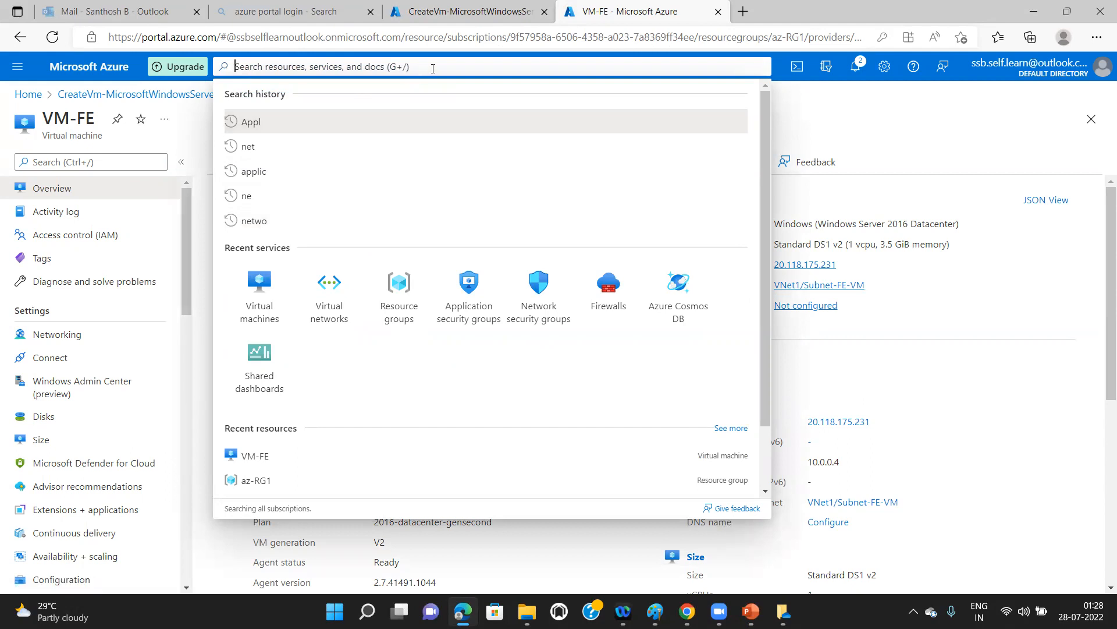
{"action": "left_click", "coordinate": [473, 298]}
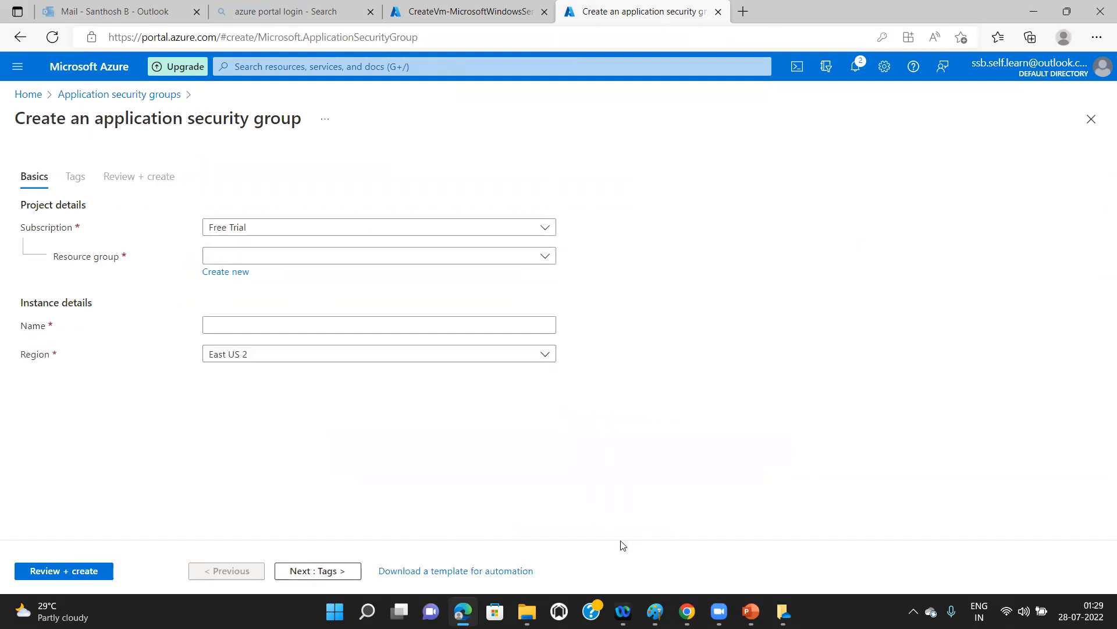
{"action": "left_click", "coordinate": [548, 260]}
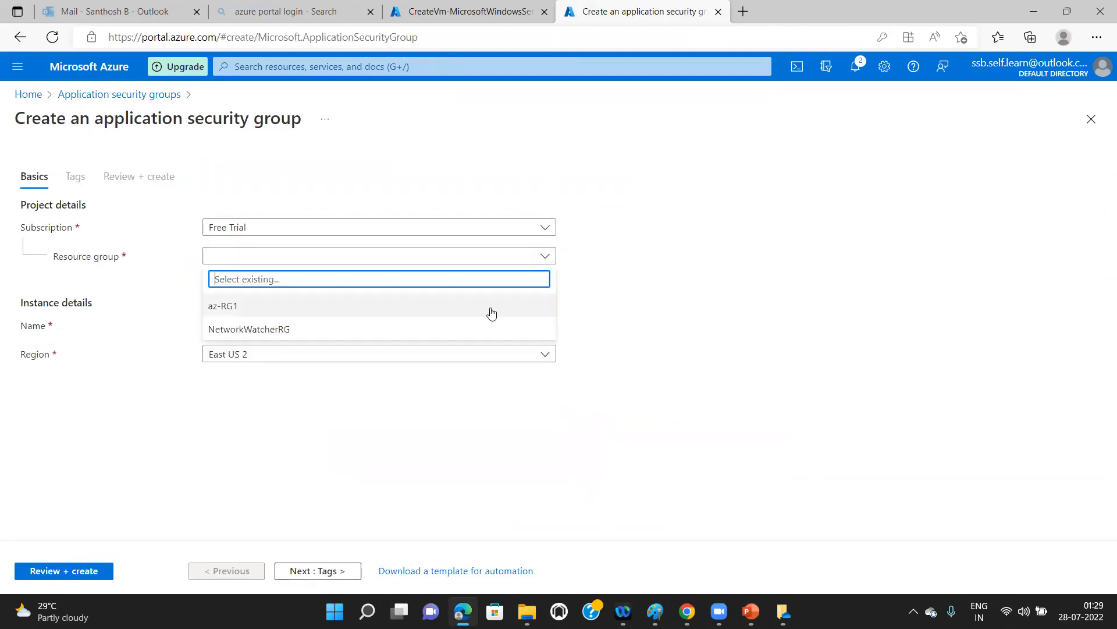
{"action": "left_click", "coordinate": [485, 311]}
{"action": "left_click", "coordinate": [482, 324]}
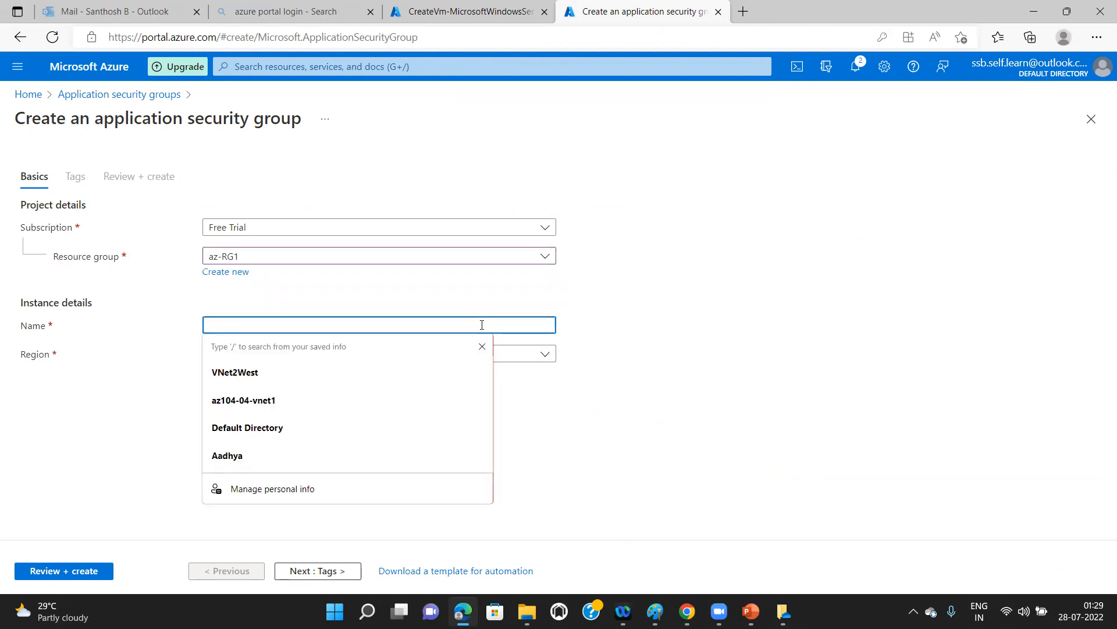
{"action": "type", "text": "AS"}
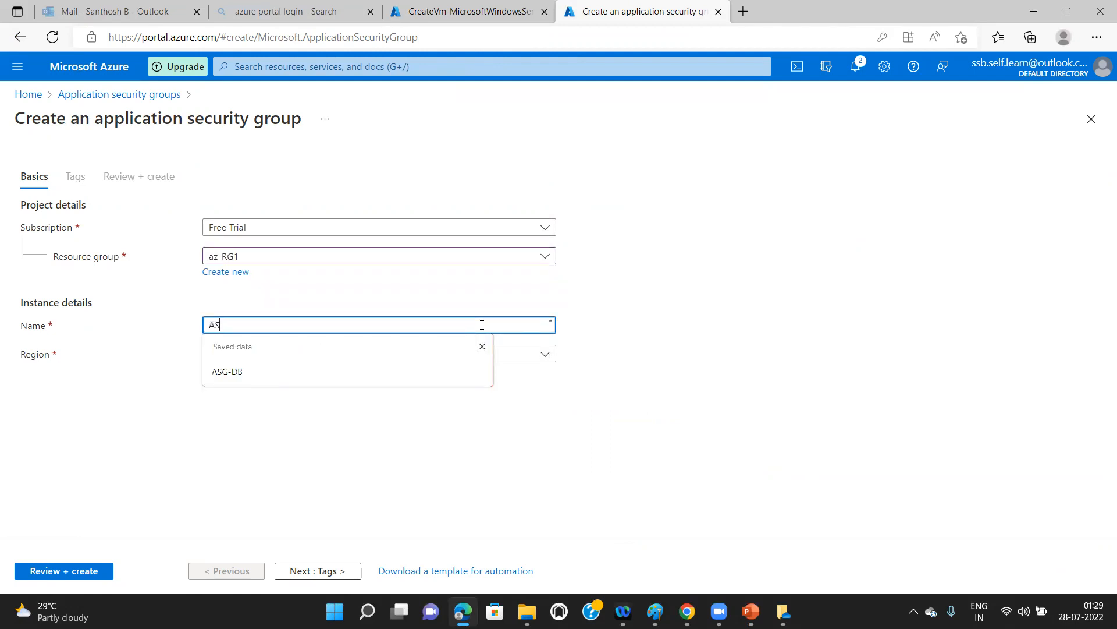
{"action": "type", "text": "G-FE"}
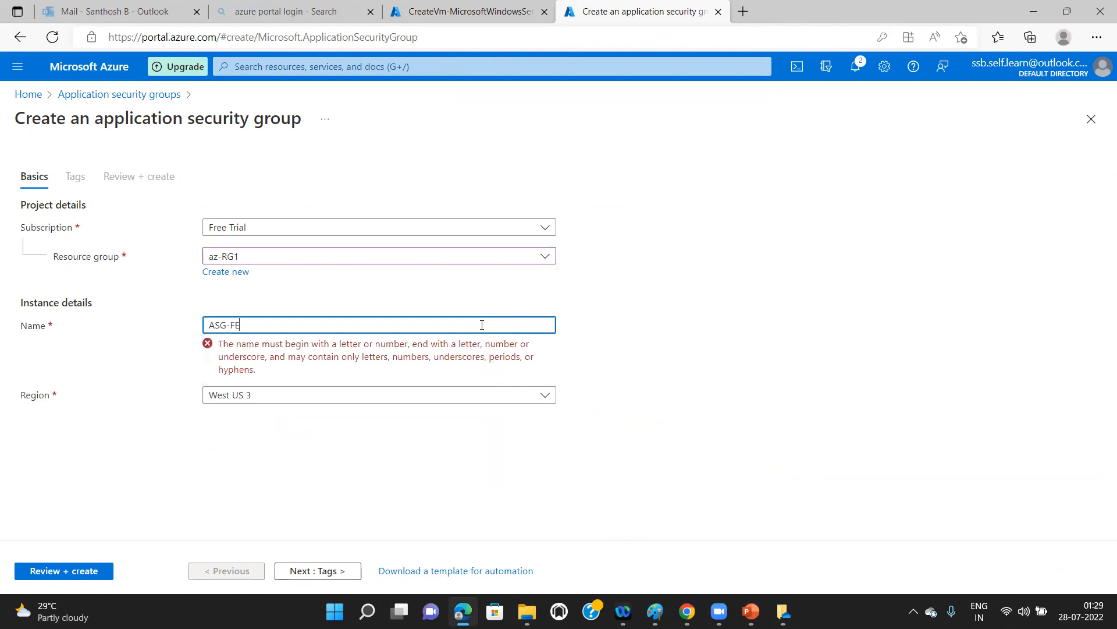
Create the ASG-FE application security group without tags and check the progress of the VM-DB and ASG-FE deployments
{"action": "left_click", "coordinate": [335, 572]}
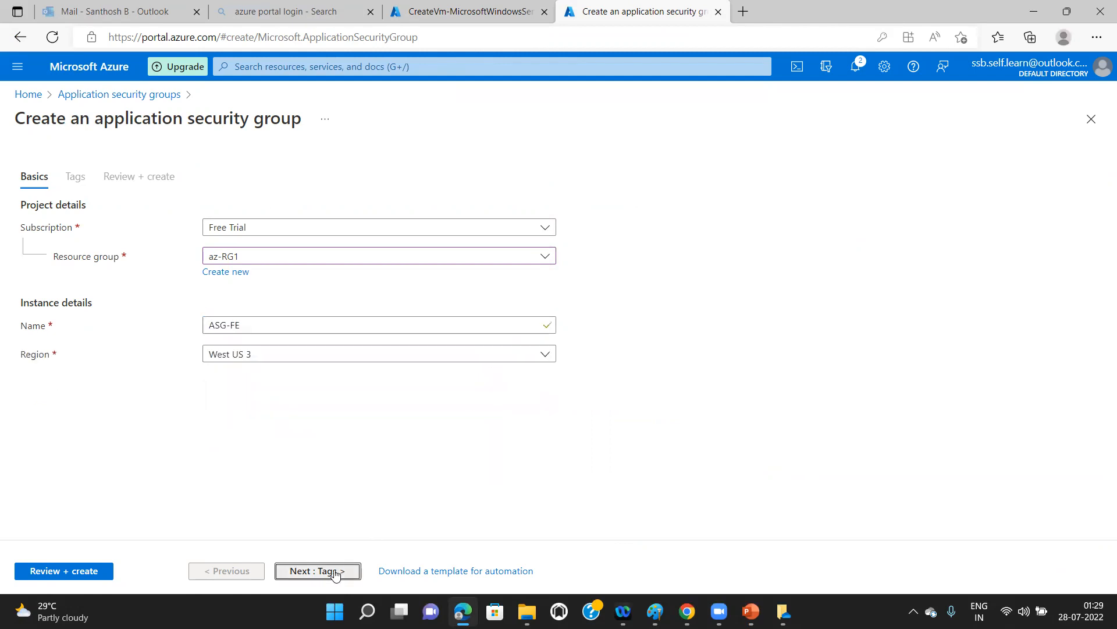
{"action": "left_click", "coordinate": [335, 572]}
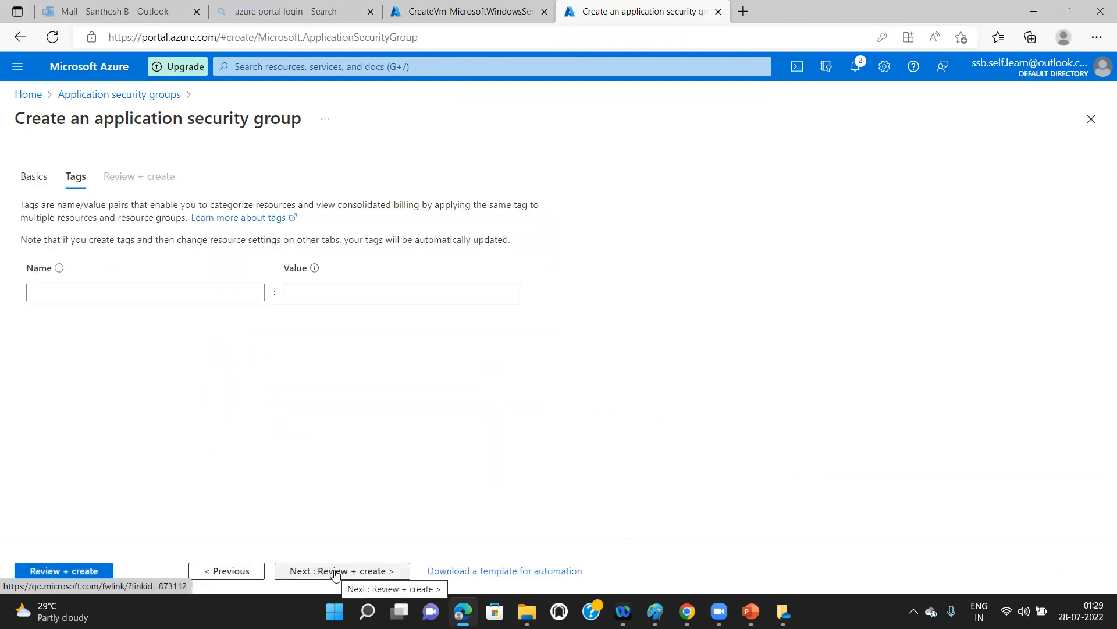
{"action": "left_click", "coordinate": [335, 572]}
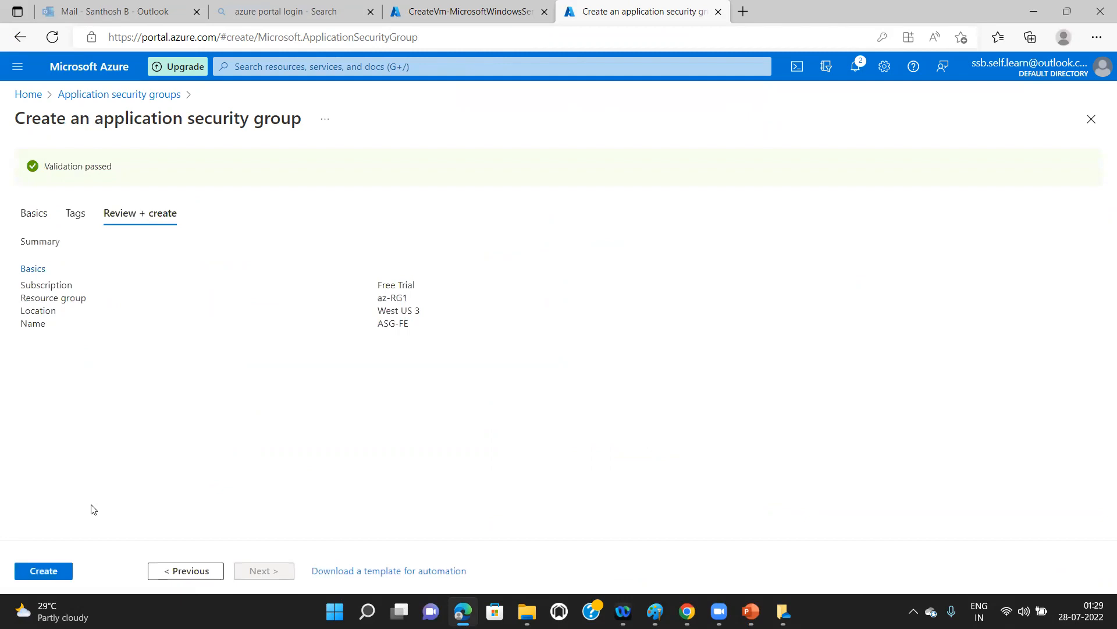
{"action": "left_click", "coordinate": [56, 573]}
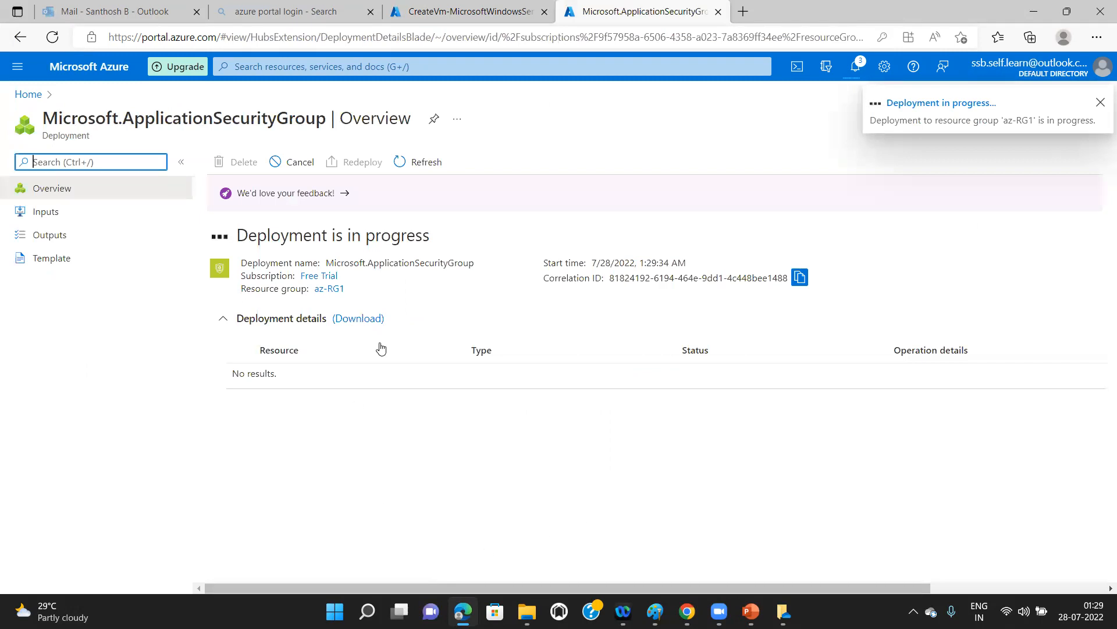
{"action": "left_click", "coordinate": [398, 27]}
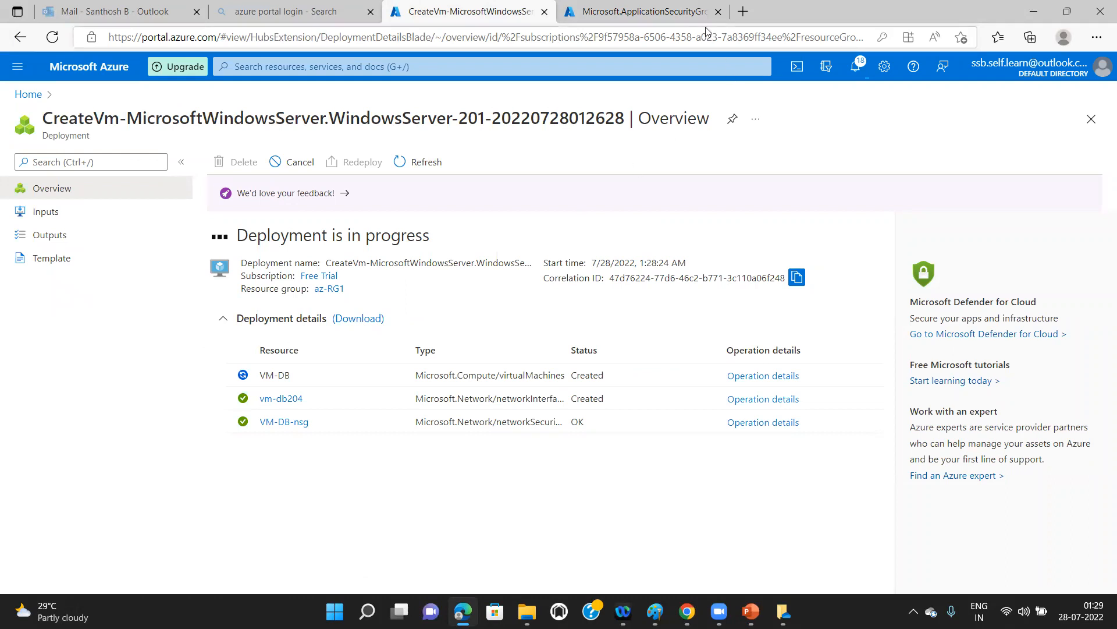
{"action": "left_click", "coordinate": [695, 13]}
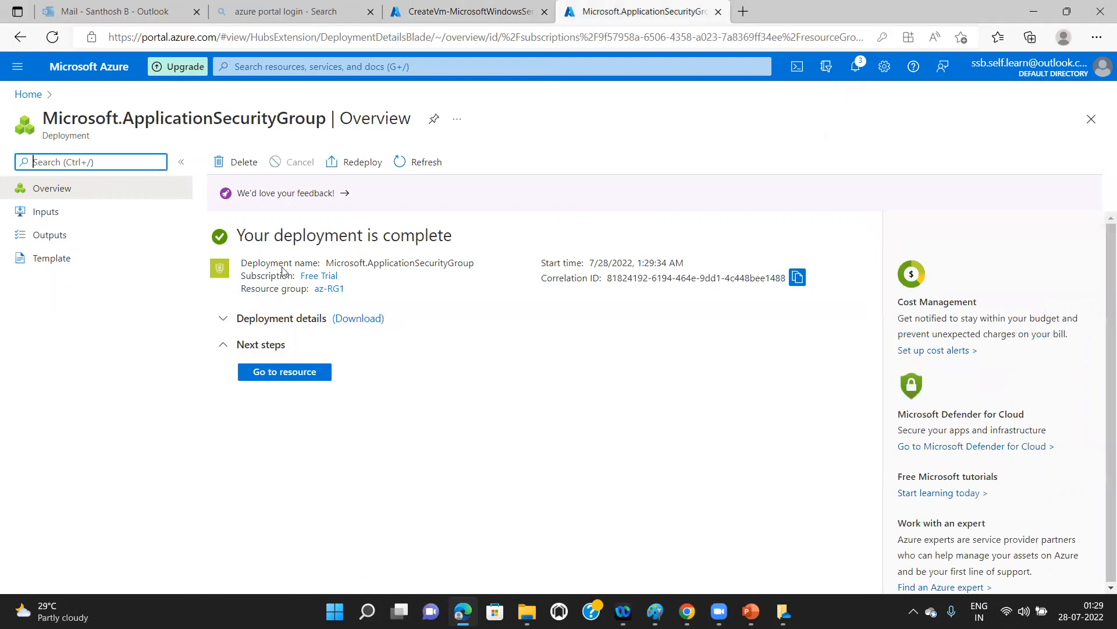
Create another application security group named ASG-DB in resource group az-RG1, leaving its tags empty
{"action": "left_click", "coordinate": [250, 67]}
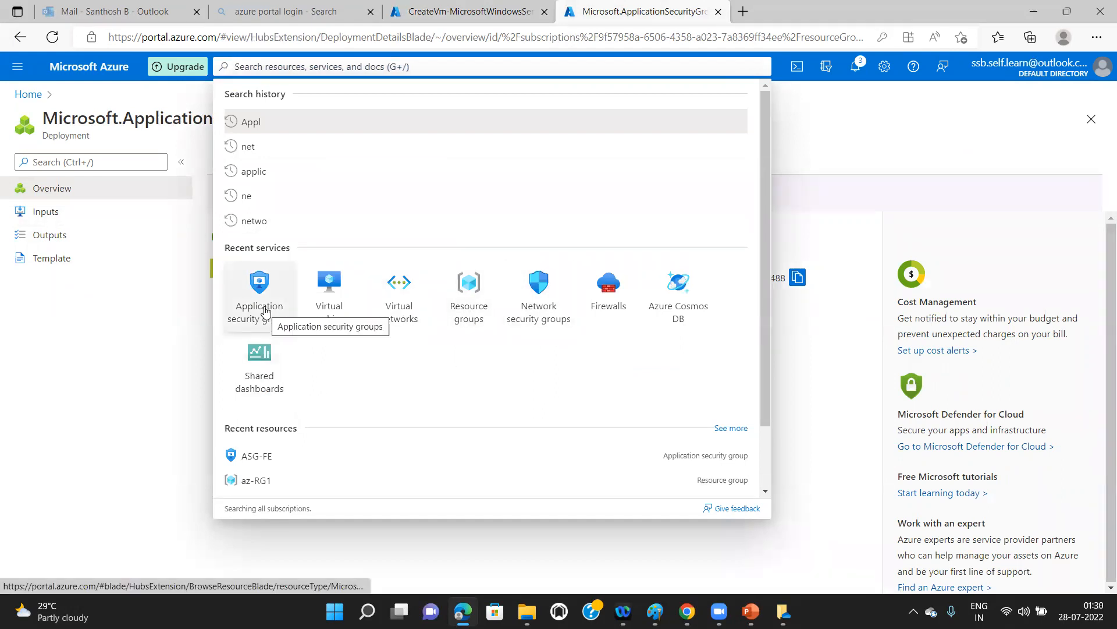
{"action": "left_click", "coordinate": [283, 330]}
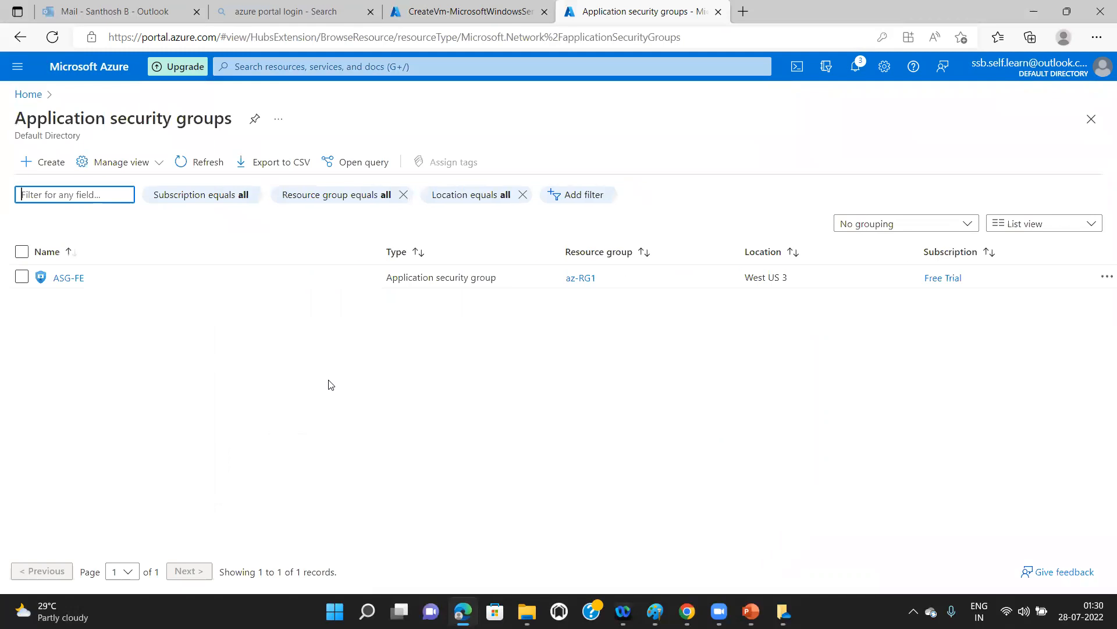
{"action": "left_click", "coordinate": [57, 164]}
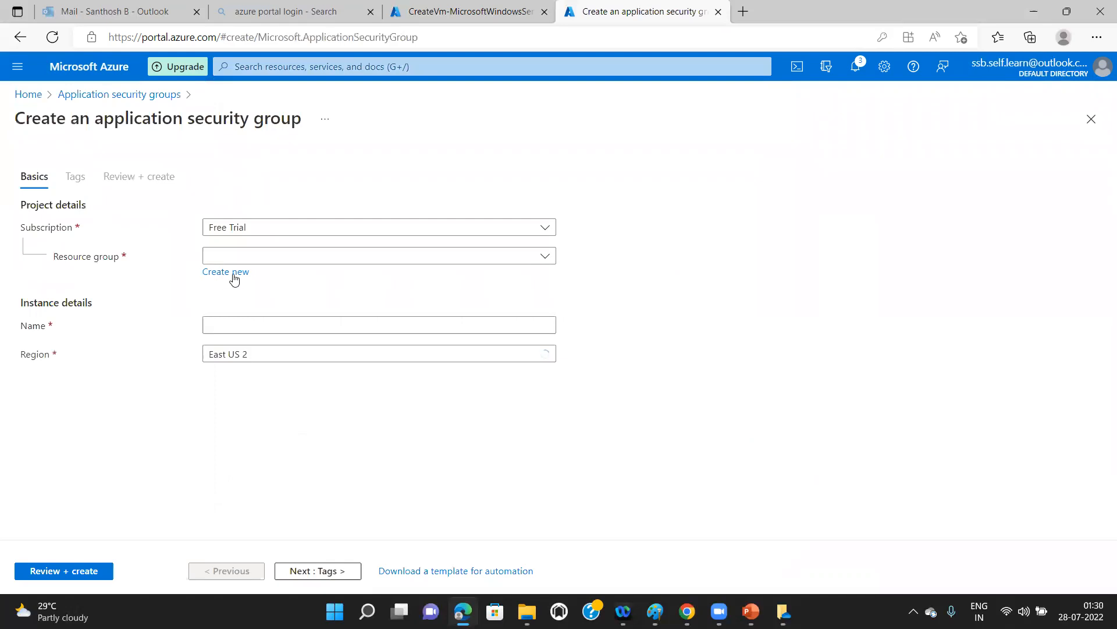
{"action": "left_click", "coordinate": [254, 257]}
{"action": "left_click", "coordinate": [257, 304]}
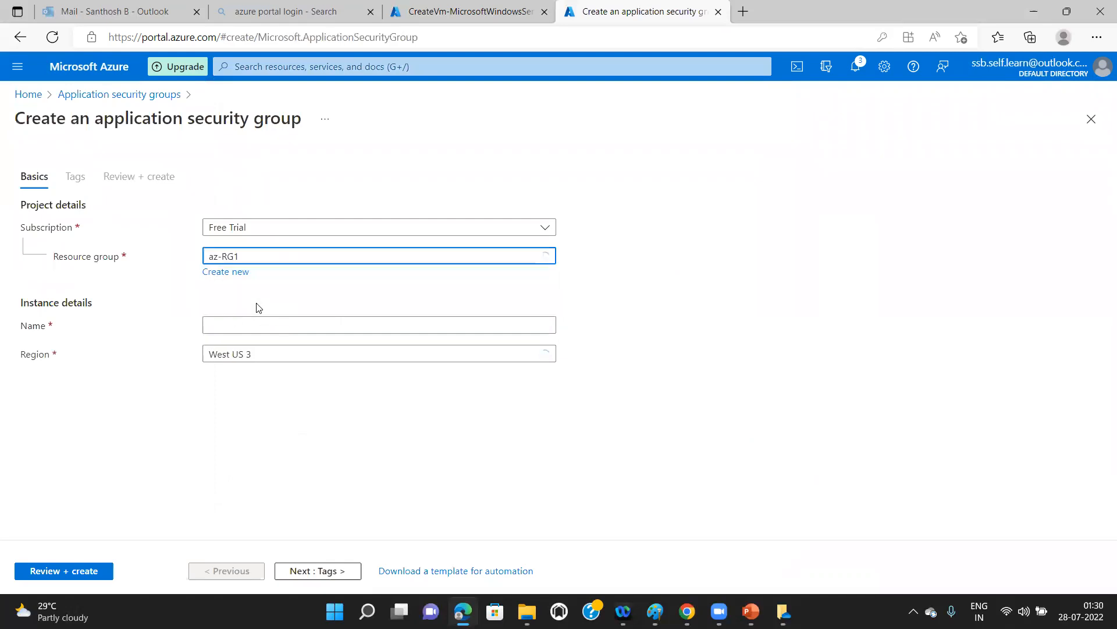
{"action": "left_click", "coordinate": [256, 323]}
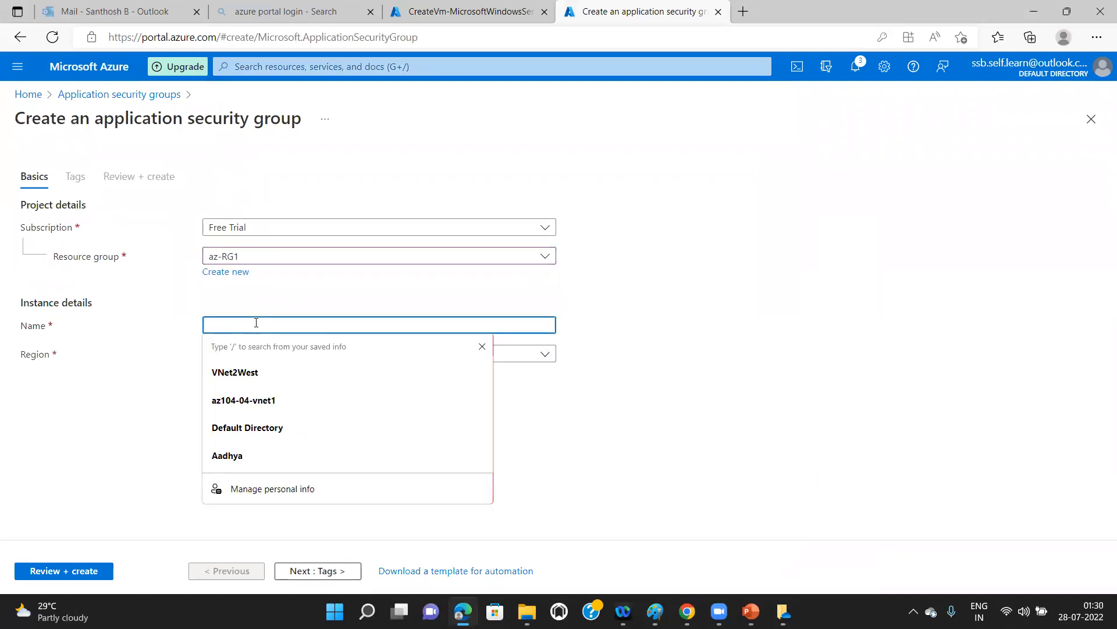
{"action": "type", "text": "ASG-DB"}
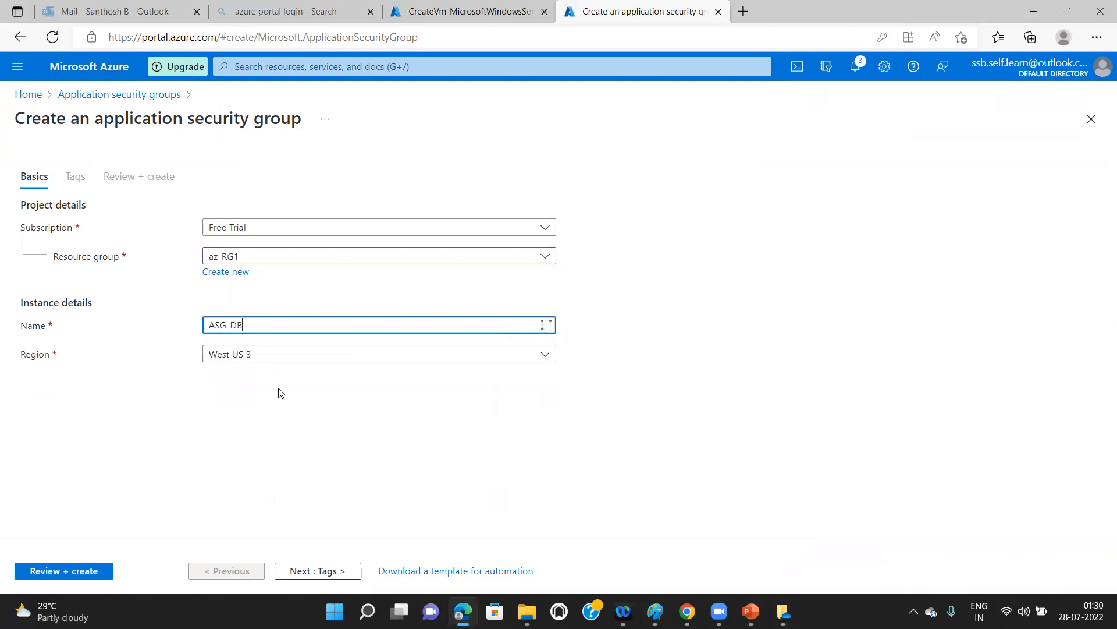
{"action": "left_click", "coordinate": [325, 570]}
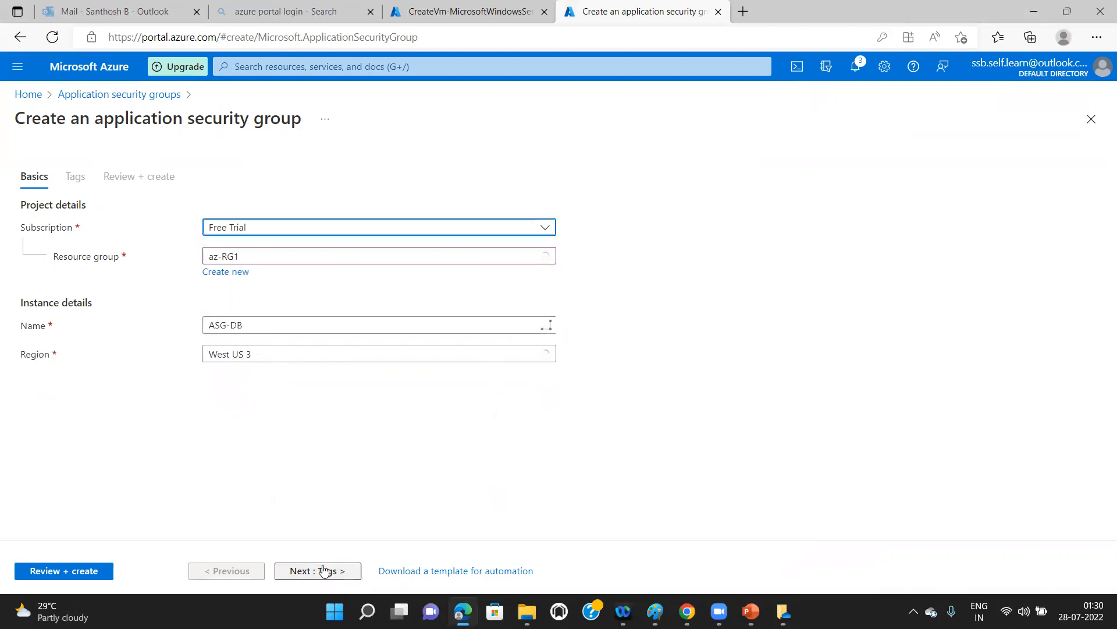
{"action": "left_click", "coordinate": [325, 570]}
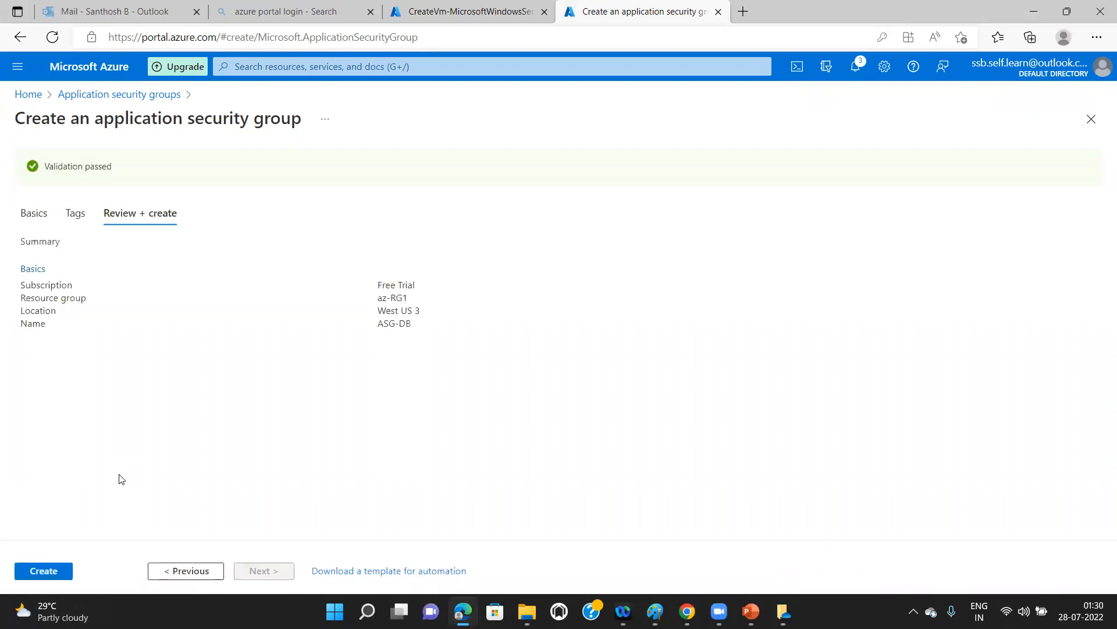
{"action": "left_click", "coordinate": [53, 573]}
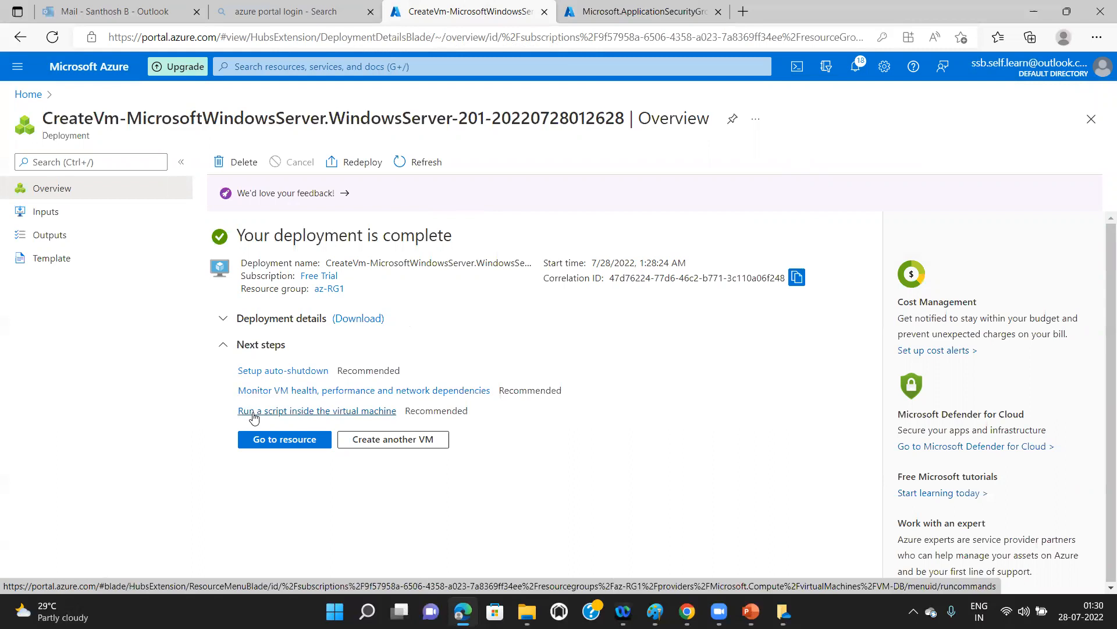
In the browser tab with the VM-DB deployment, open the virtual machines list and examine both machines' public and private IP addresses
{"action": "left_click", "coordinate": [21, 99]}
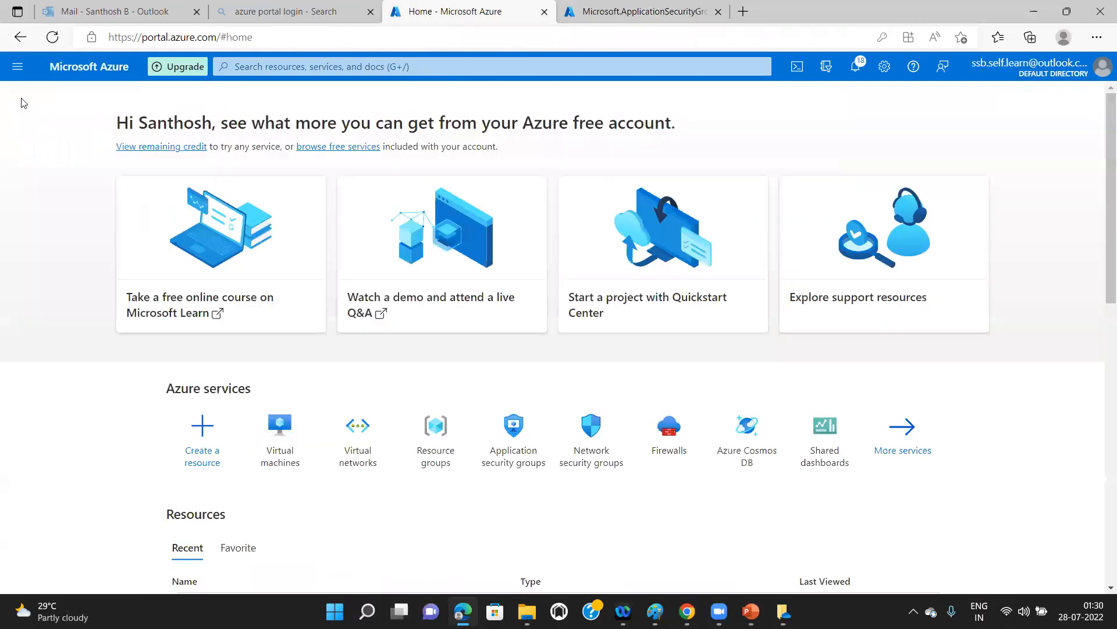
{"action": "left_click", "coordinate": [282, 462]}
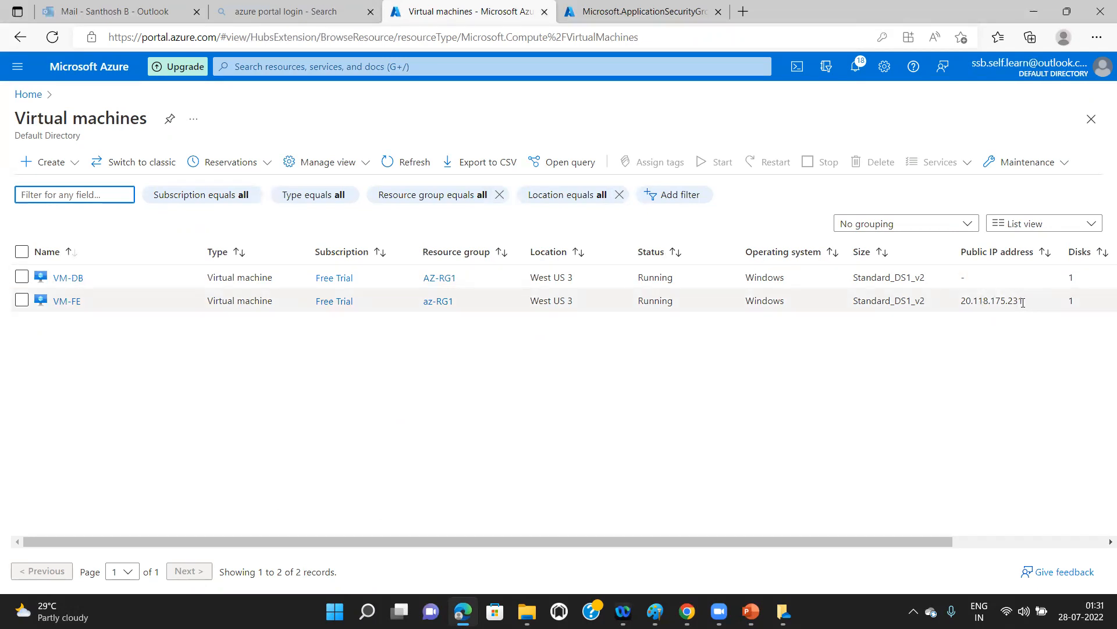
{"action": "left_click_drag", "start_coordinate": [1023, 302], "coordinate": [971, 300]}
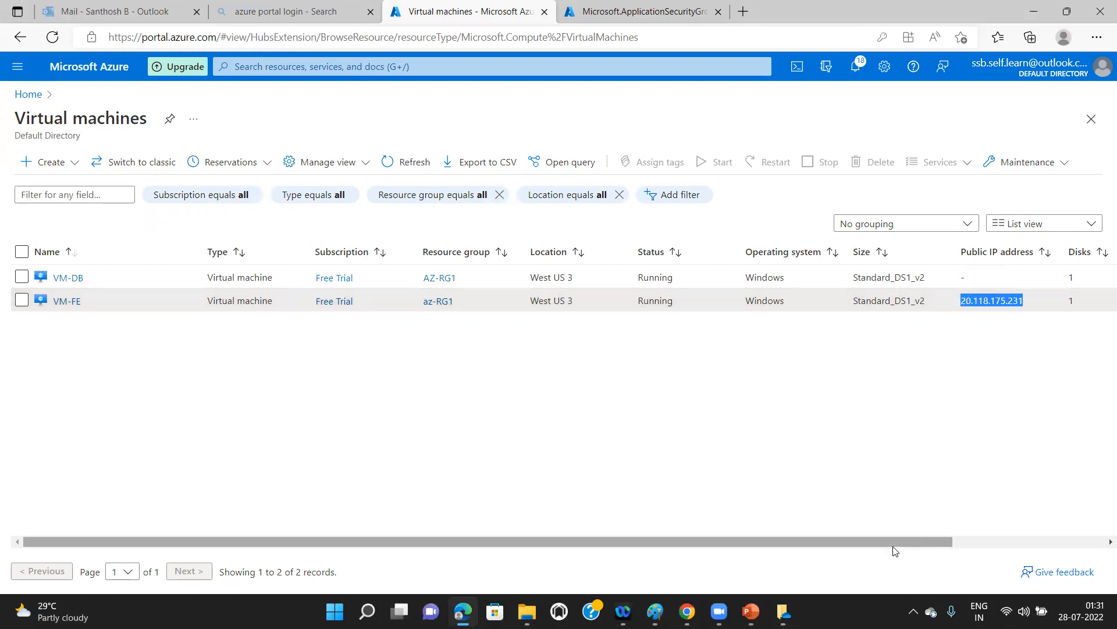
{"action": "left_click_drag", "start_coordinate": [893, 540], "coordinate": [893, 540]}
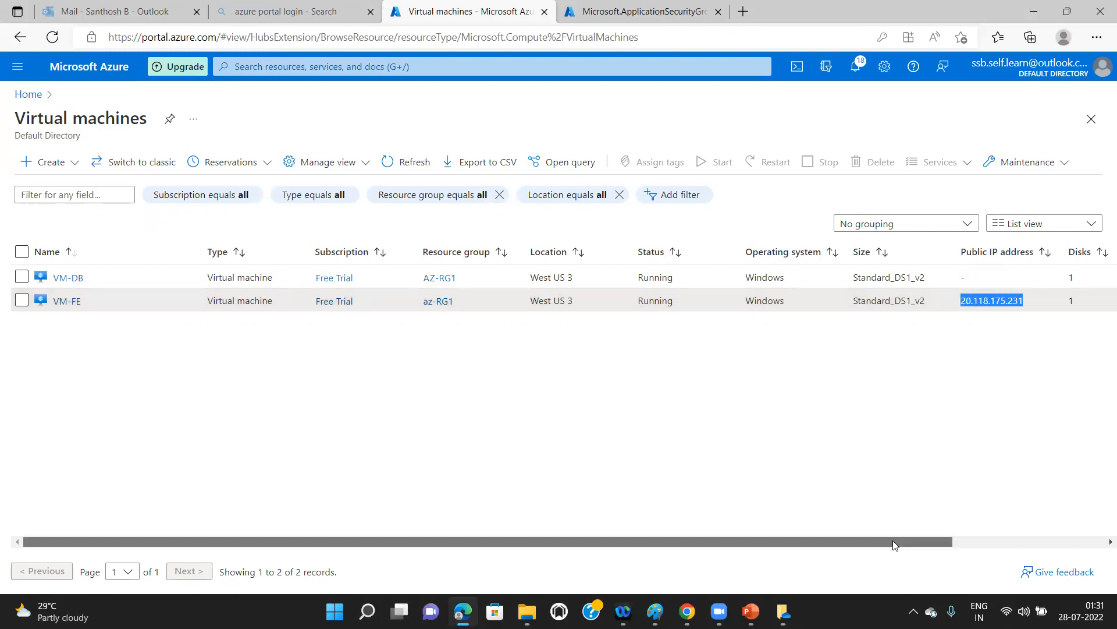
{"action": "left_click_drag", "start_coordinate": [893, 540], "coordinate": [904, 541]}
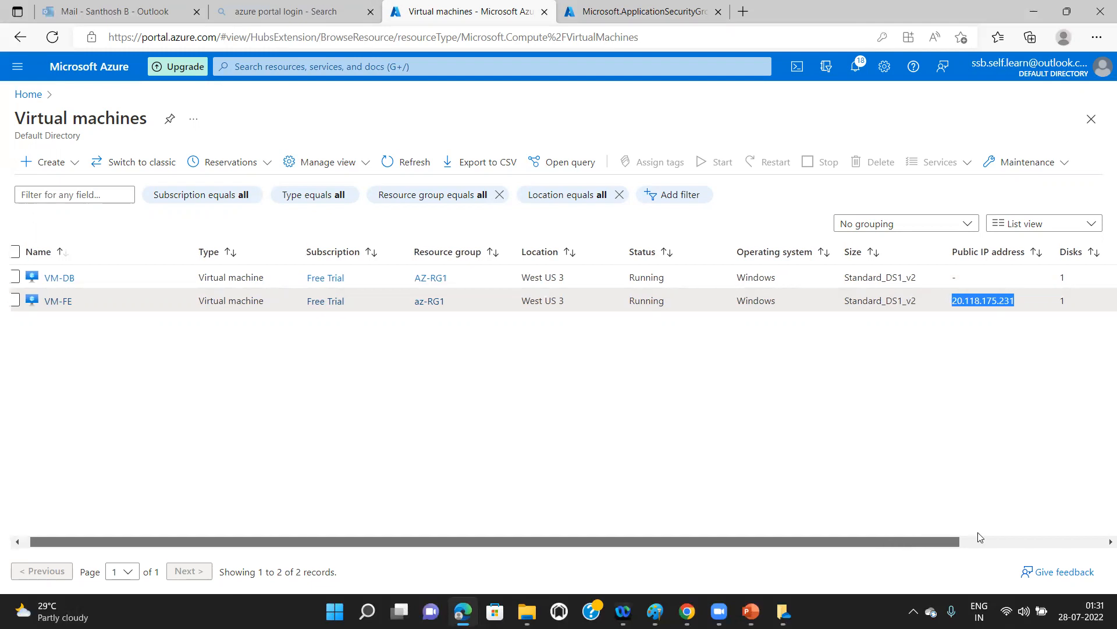
{"action": "left_click_drag", "start_coordinate": [979, 537], "coordinate": [1050, 533]}
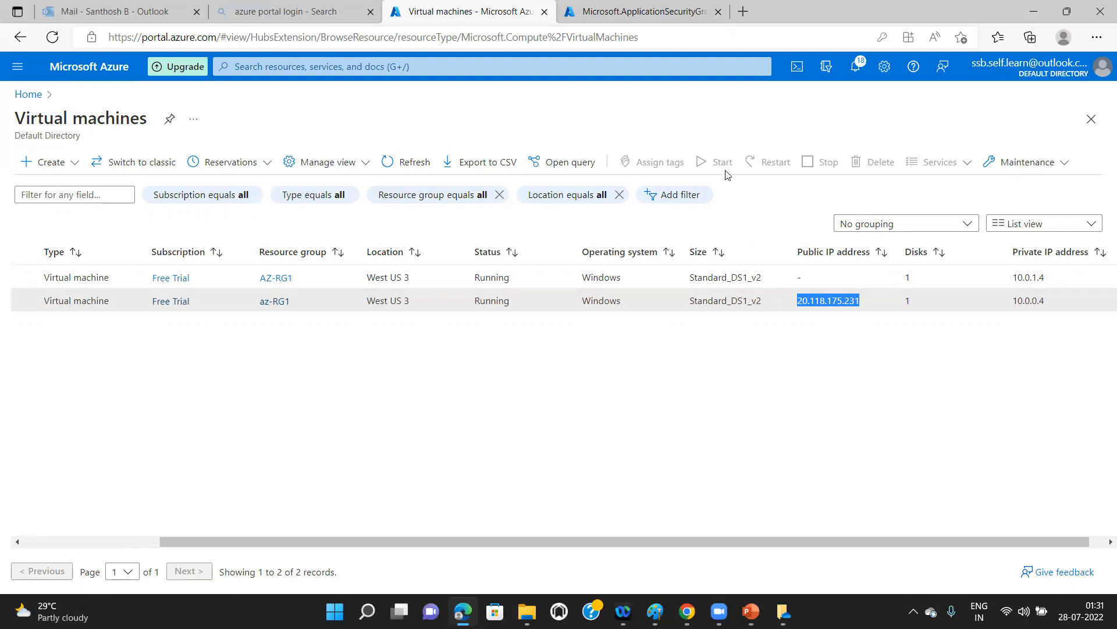
Switch back to the application security group deployment tab and open the list of application security groups to check ASG-DB and ASG-FE
{"action": "left_click", "coordinate": [698, 16]}
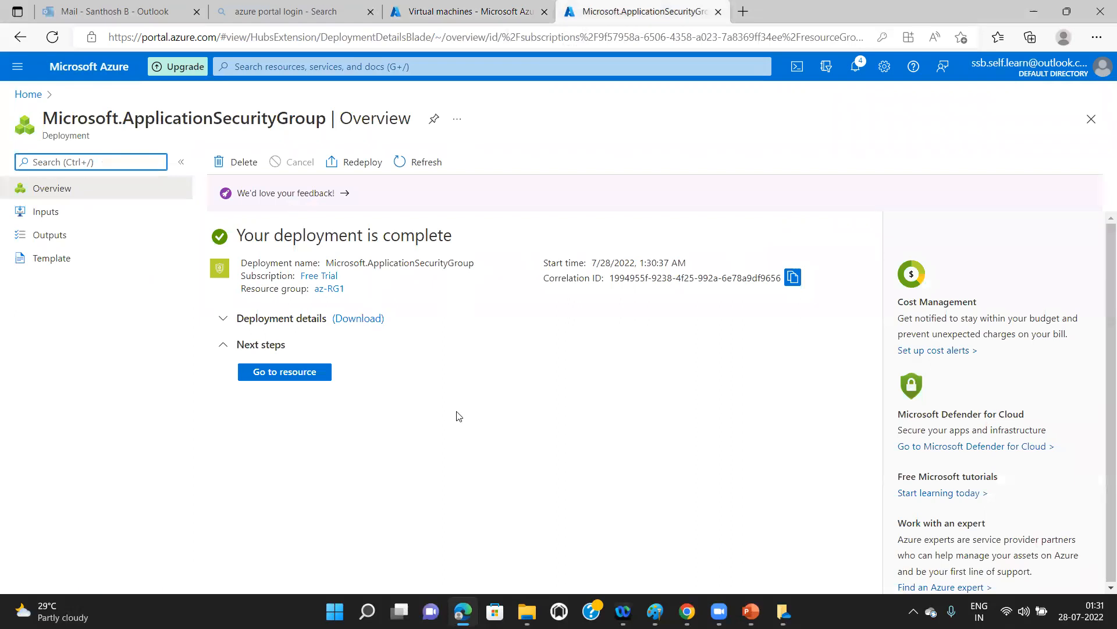
{"action": "left_click", "coordinate": [28, 95]}
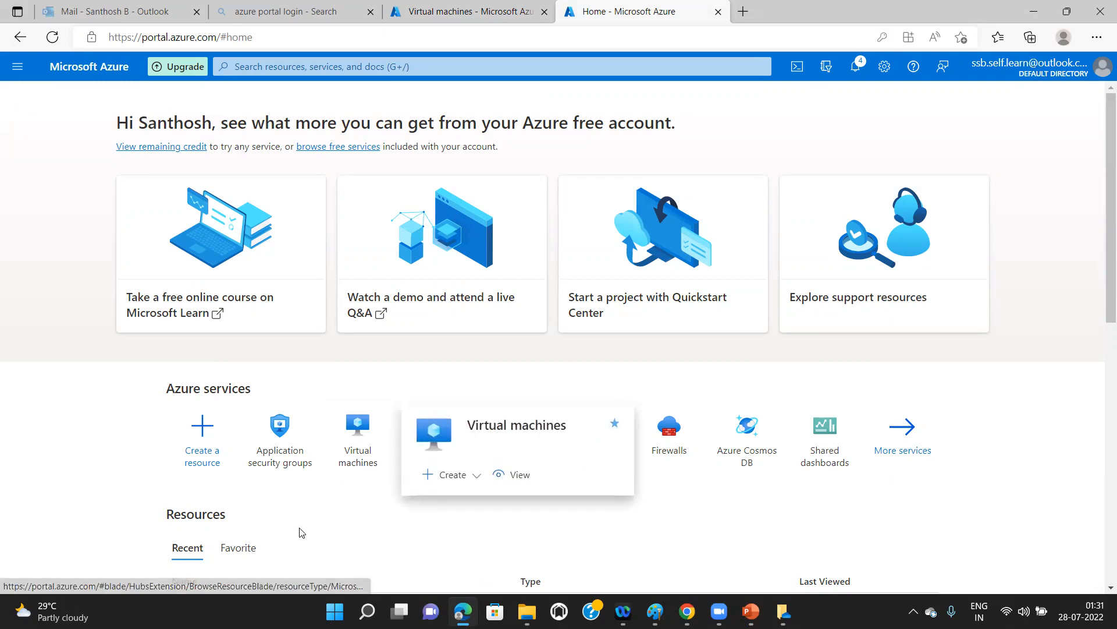
{"action": "left_click", "coordinate": [277, 458]}
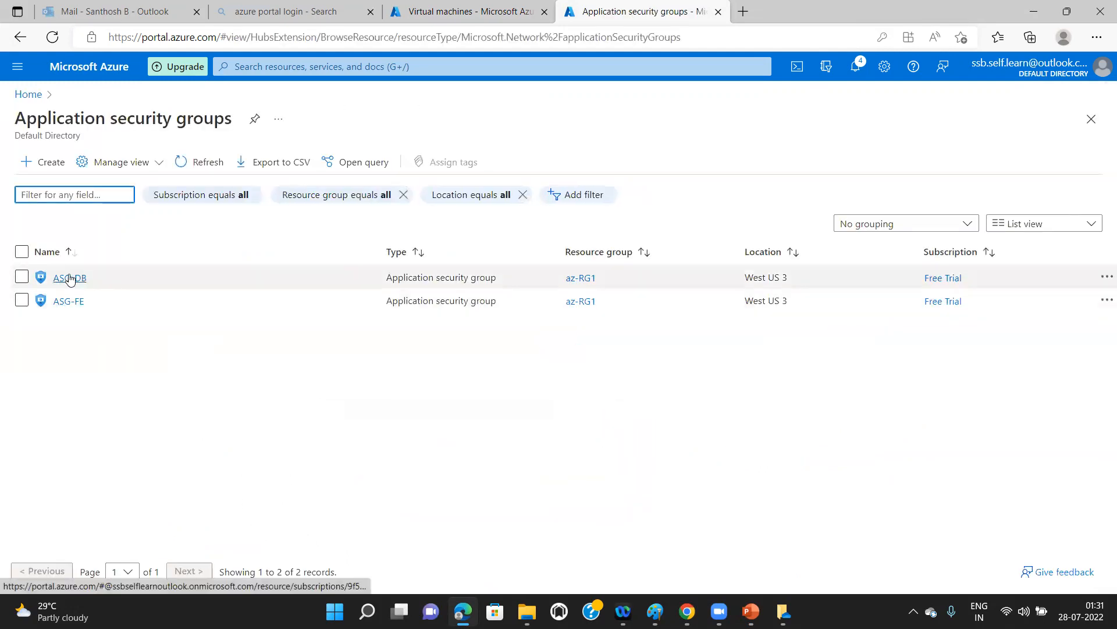
Open the VM-FE virtual machine from the virtual machines list and show its networking settings
{"action": "left_click", "coordinate": [29, 95]}
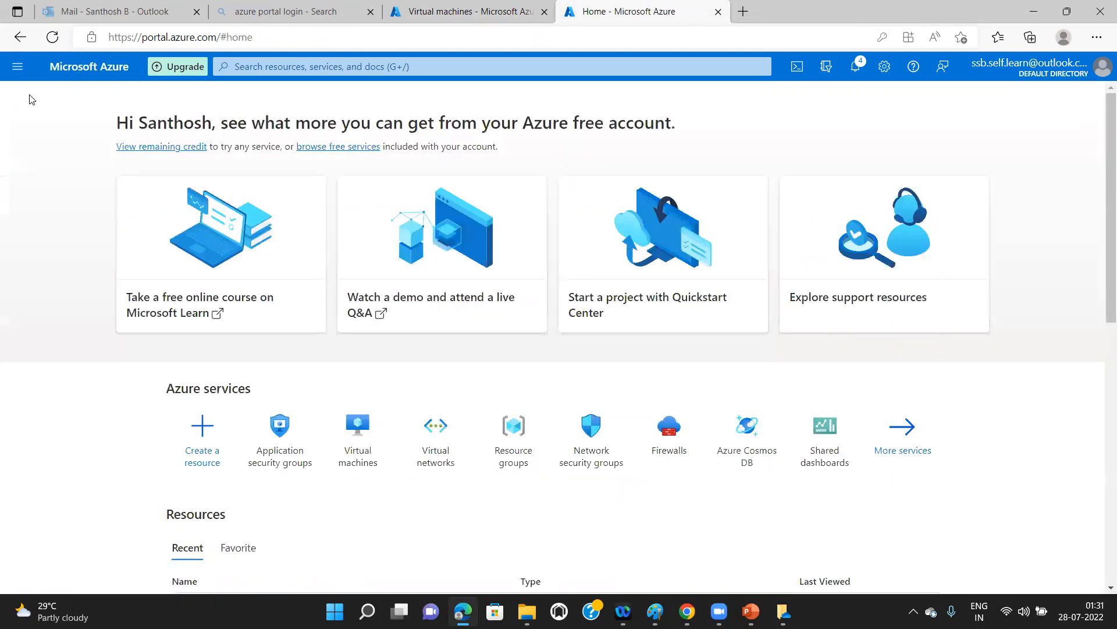
{"action": "left_click", "coordinate": [365, 457]}
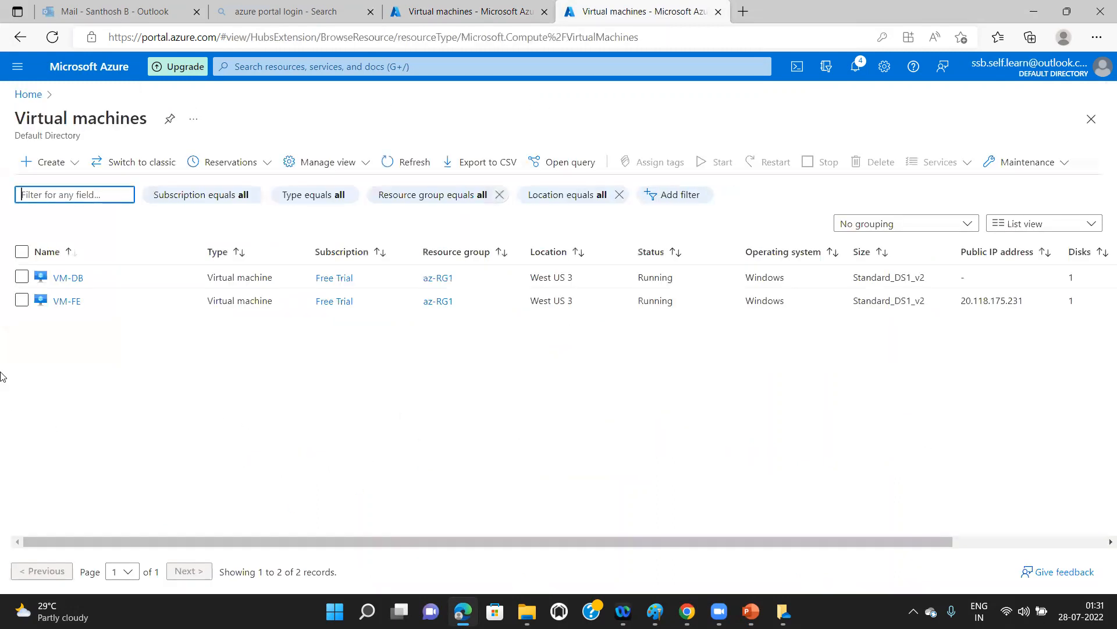
{"action": "left_click", "coordinate": [62, 303]}
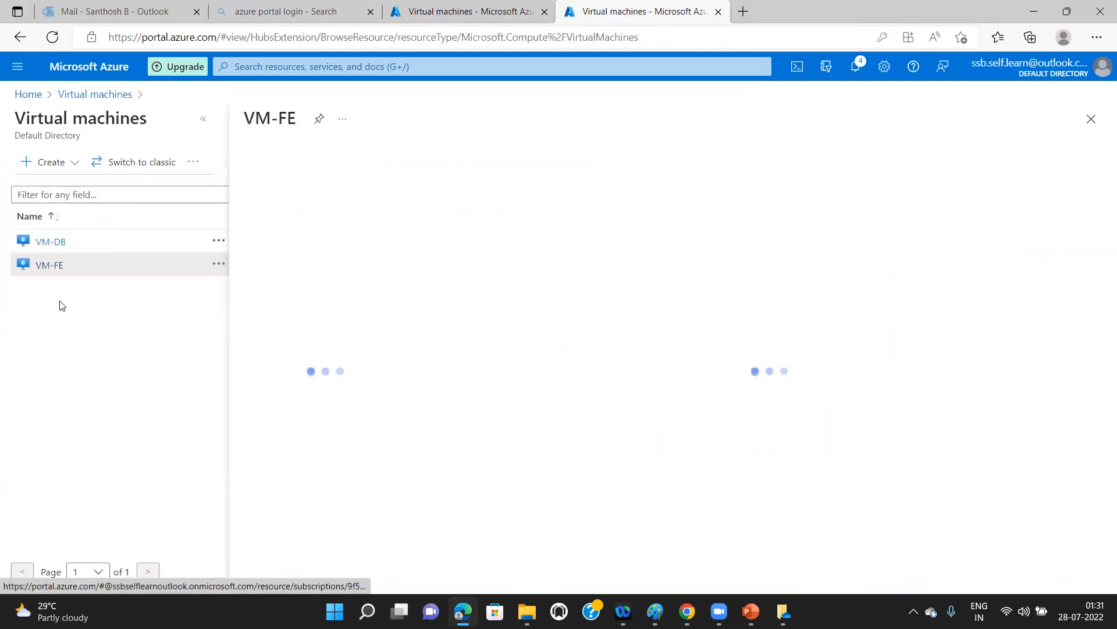
{"action": "left_click", "coordinate": [200, 118]}
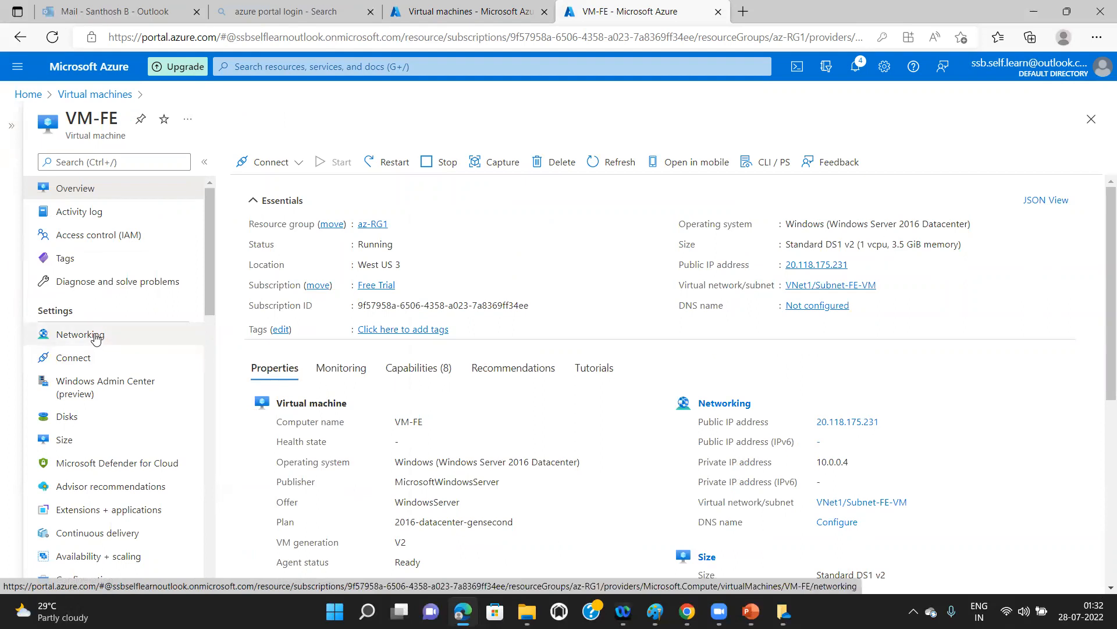
{"action": "left_click", "coordinate": [96, 340]}
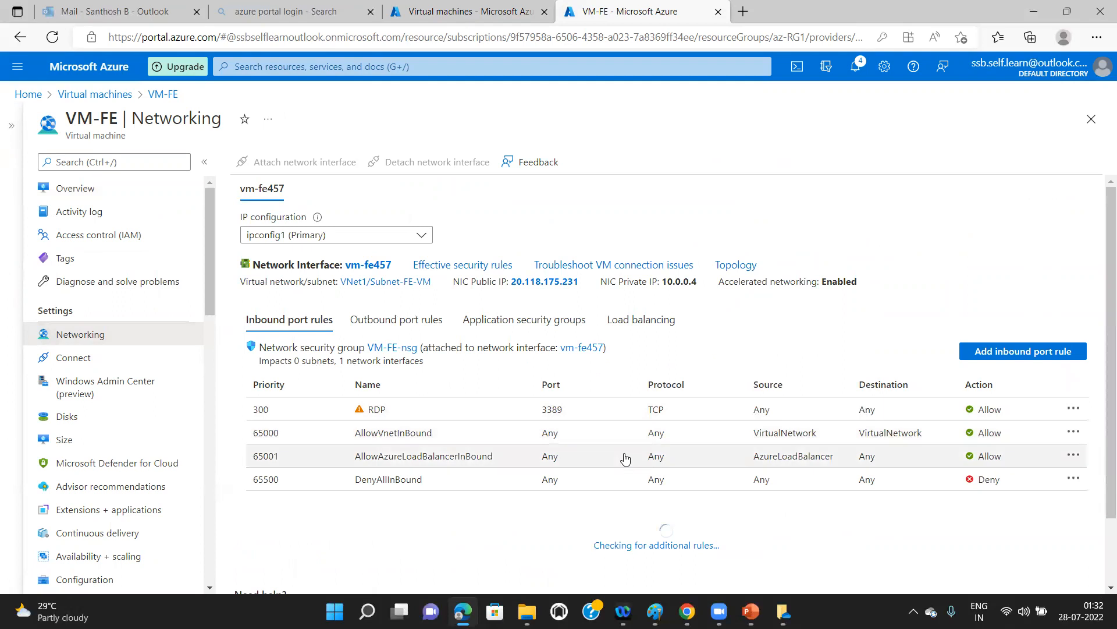
Associate VM-FE's network interface with application security group ASG-FE, save, and return to the virtual machines list
{"action": "left_click", "coordinate": [513, 322]}
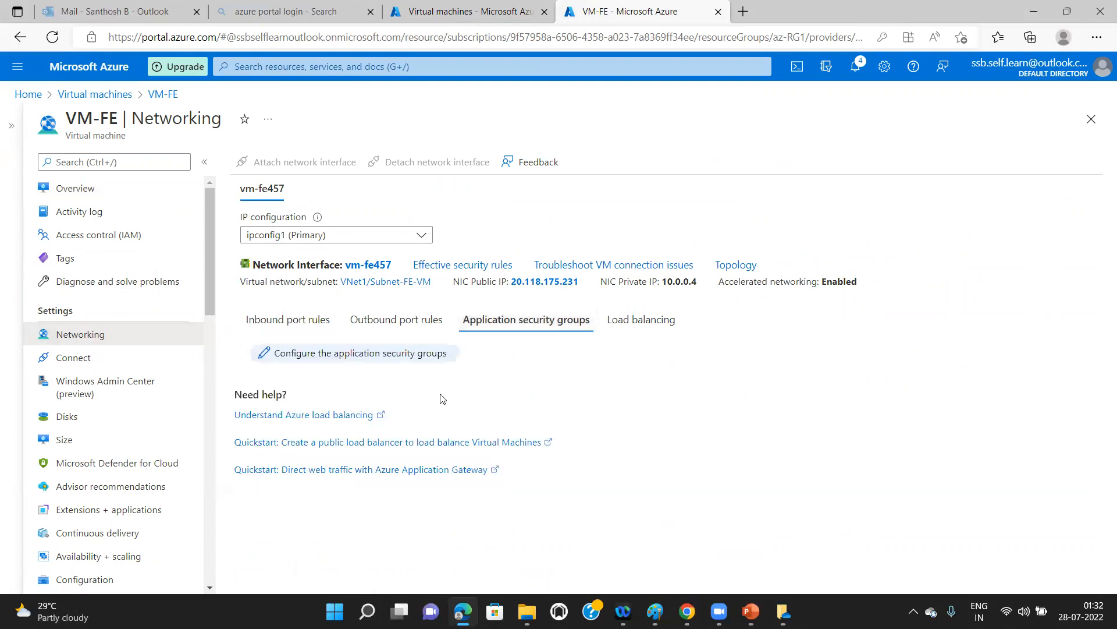
{"action": "left_click", "coordinate": [343, 361]}
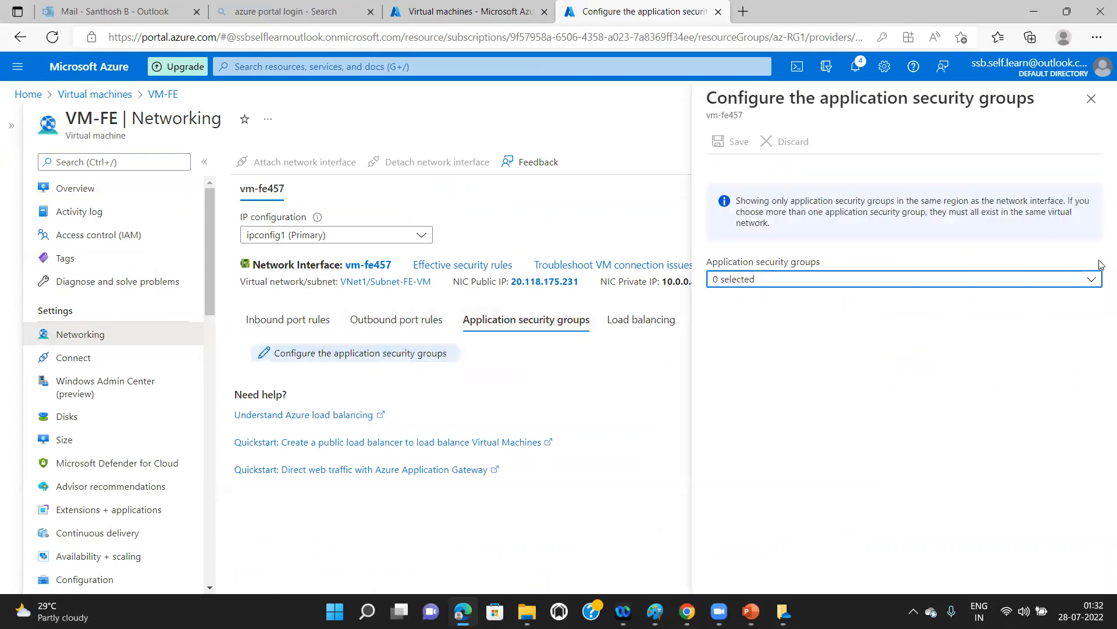
{"action": "left_click", "coordinate": [1092, 281]}
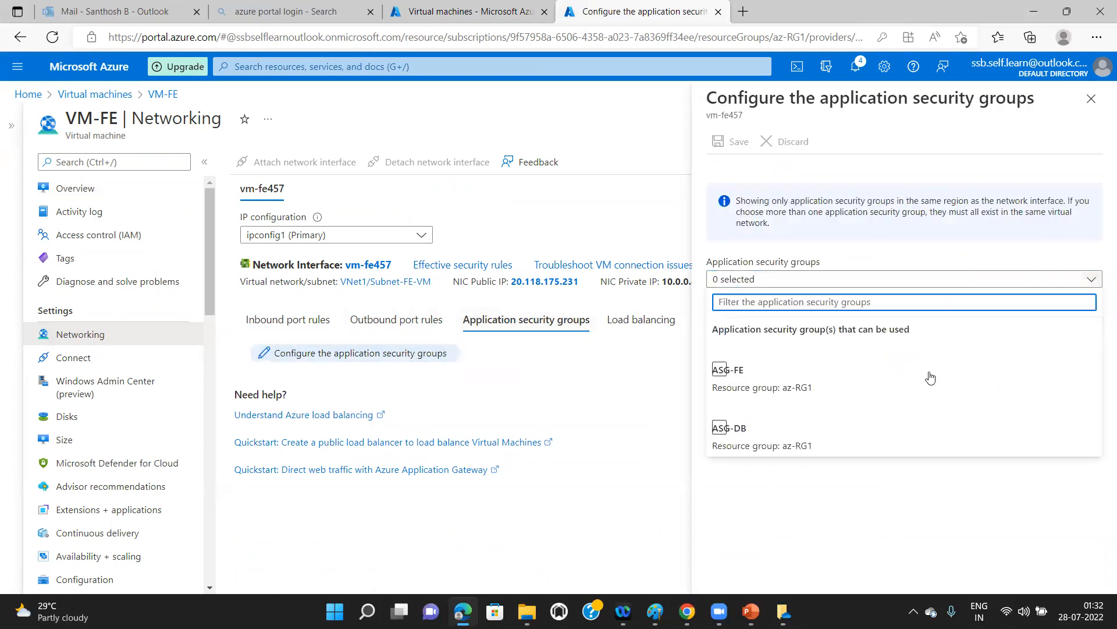
{"action": "left_click", "coordinate": [728, 377]}
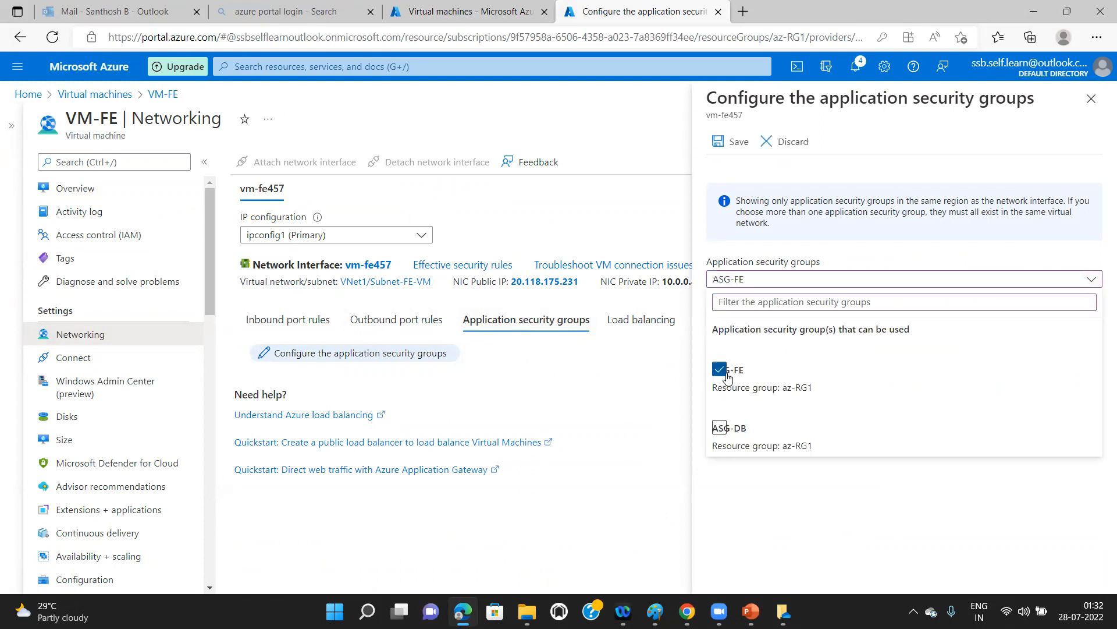
{"action": "left_click", "coordinate": [738, 143]}
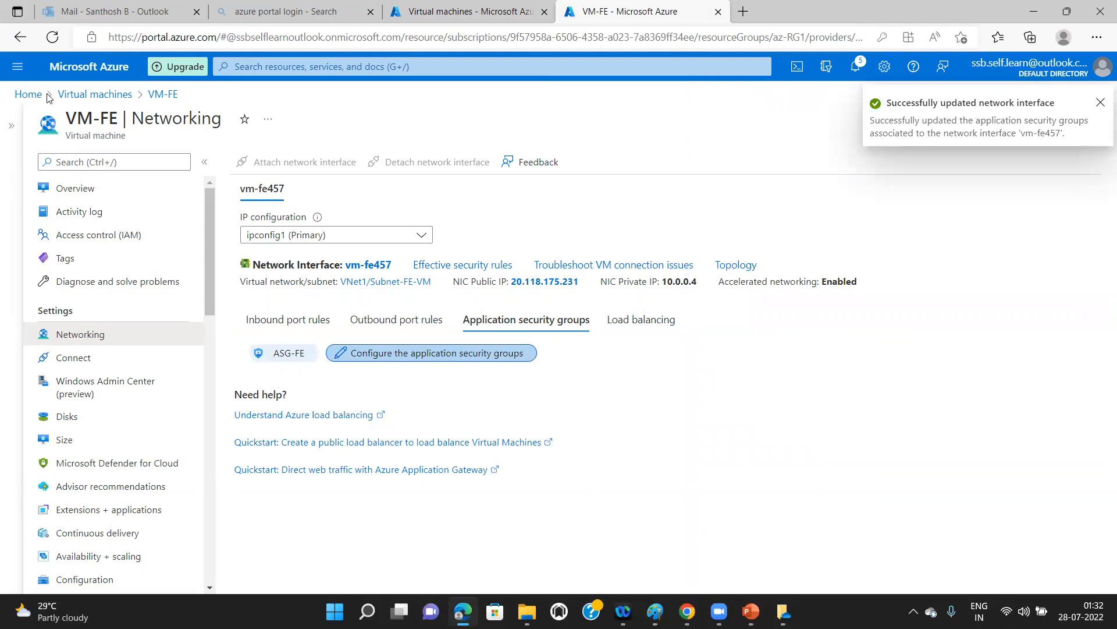
{"action": "left_click", "coordinate": [117, 100]}
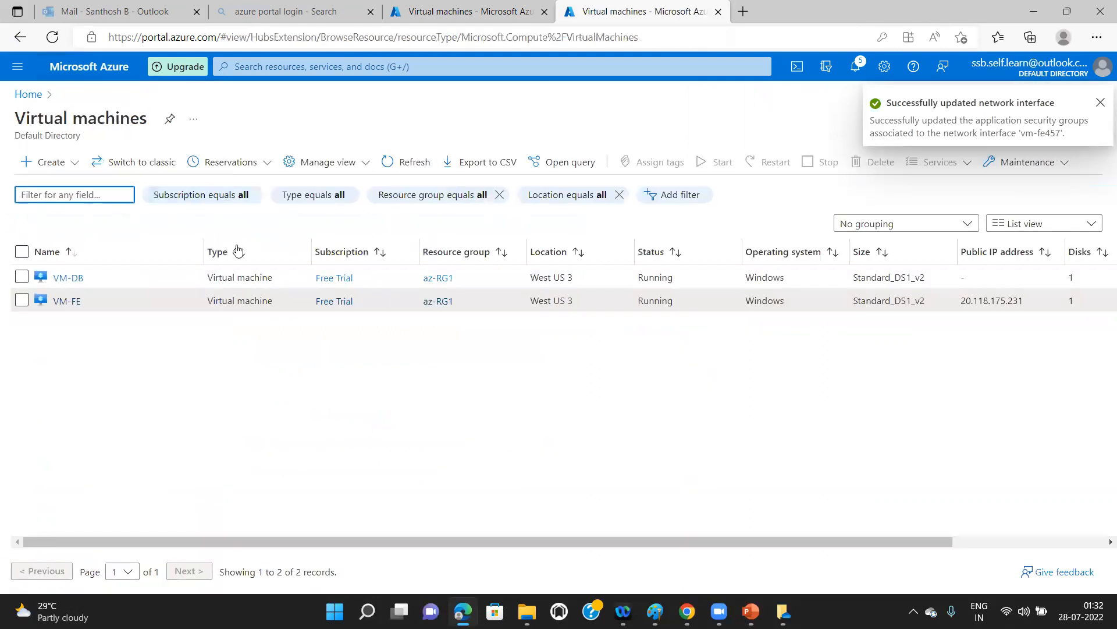
Associate VM-DB's network interface with application security group ASG-DB and save the change
{"action": "left_click", "coordinate": [68, 278]}
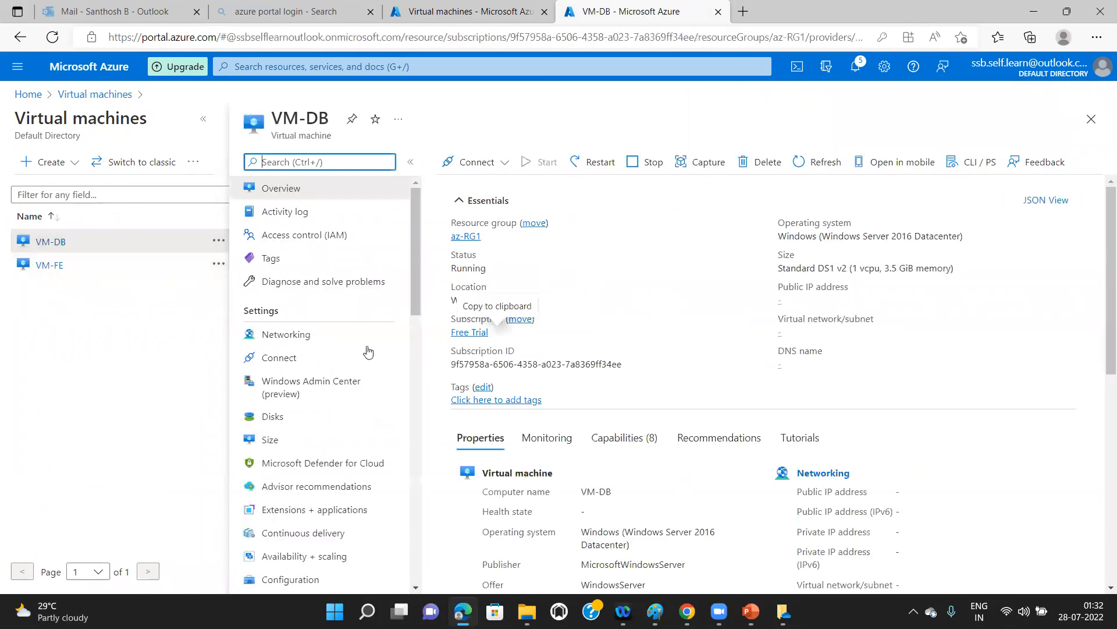
{"action": "left_click", "coordinate": [297, 339]}
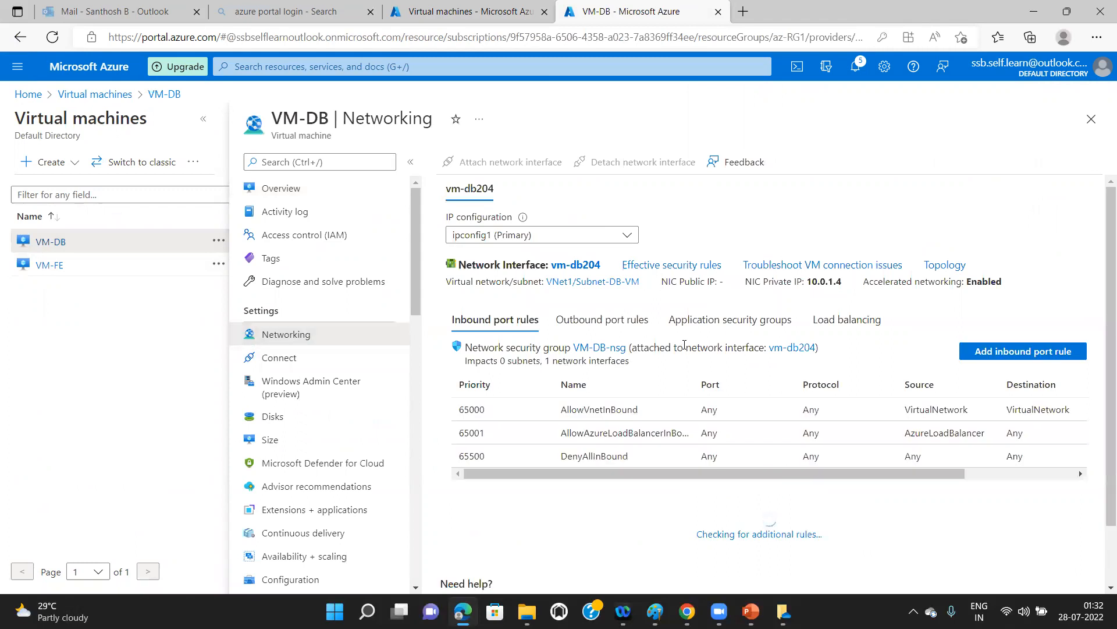
{"action": "left_click", "coordinate": [716, 326]}
{"action": "left_click", "coordinate": [557, 353]}
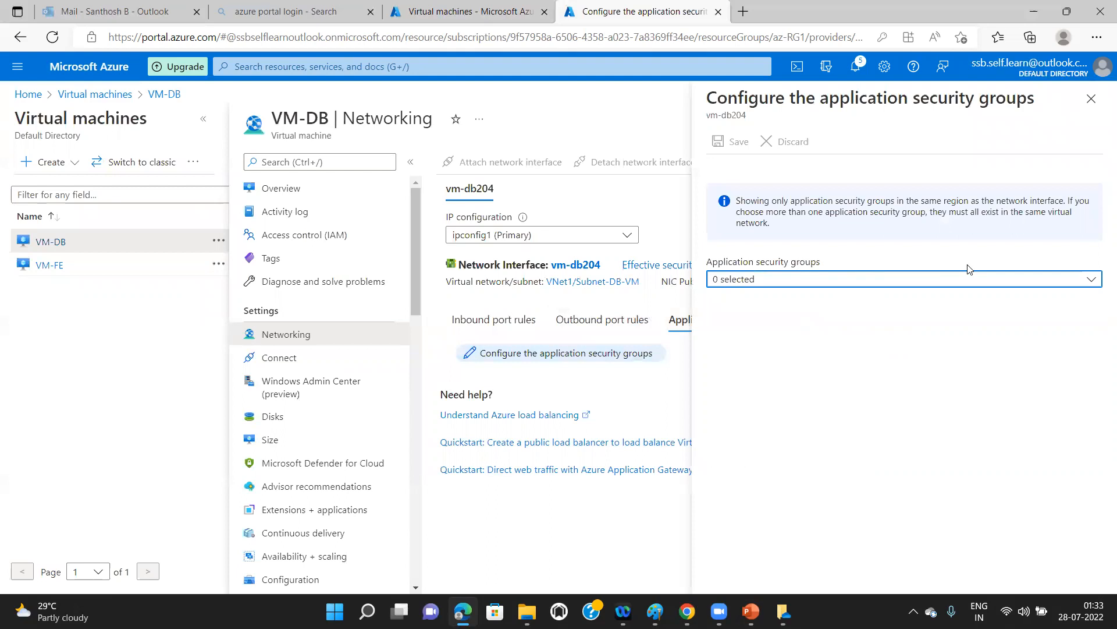
{"action": "left_click", "coordinate": [1095, 282]}
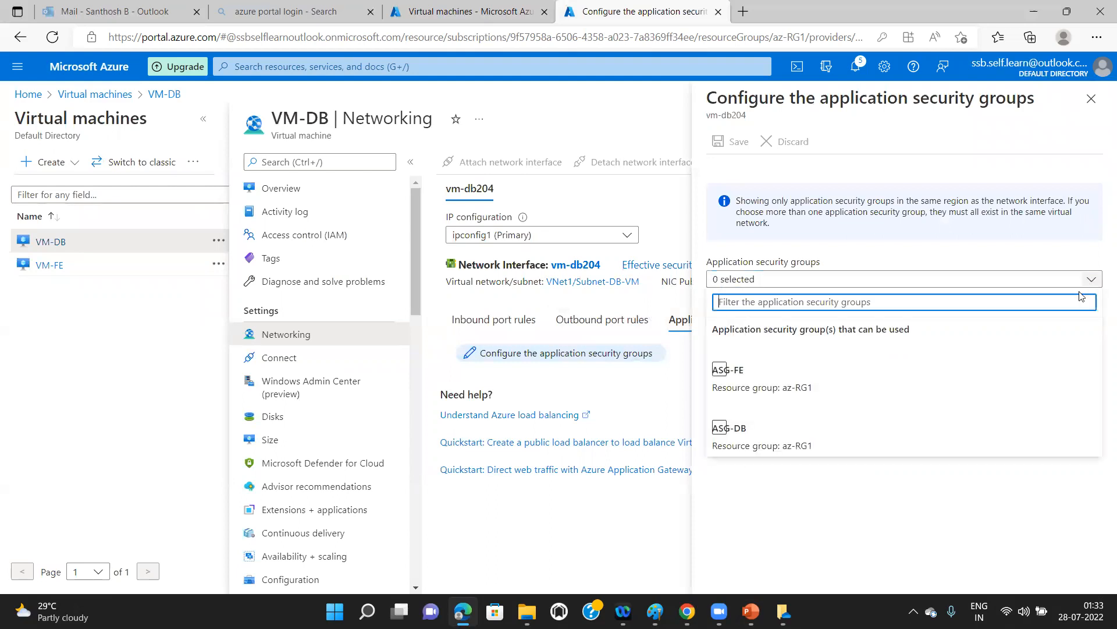
{"action": "left_click", "coordinate": [737, 433]}
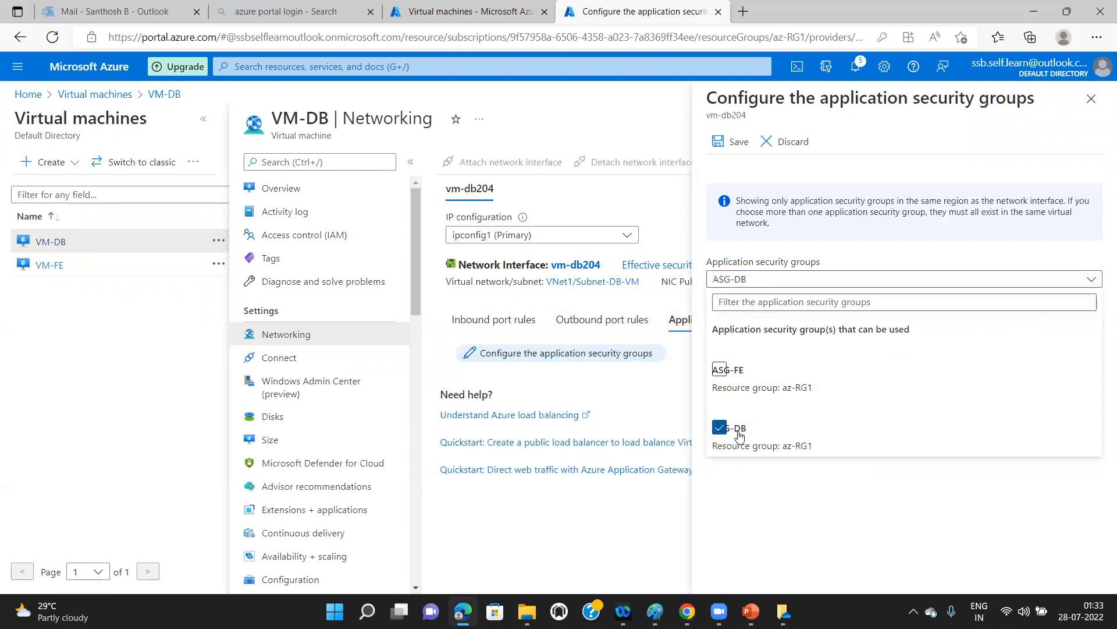
{"action": "left_click", "coordinate": [728, 143]}
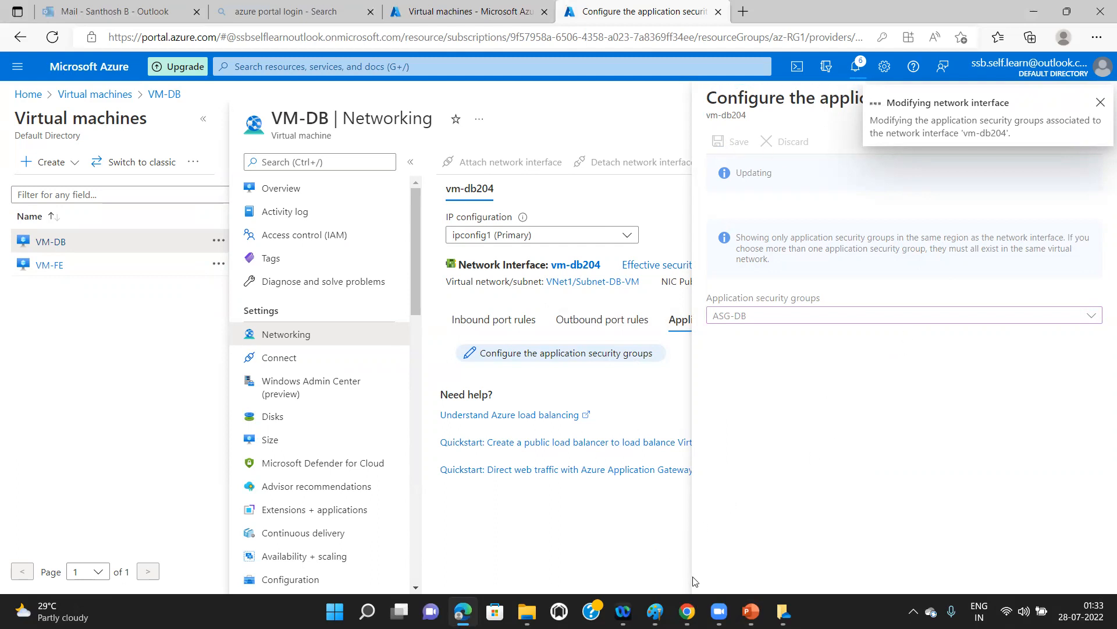
Switch to the MS Azure Admin presentation in PowerPoint and read the remaining lab tasks on the slide
{"action": "mouse_move", "coordinate": [751, 612]}
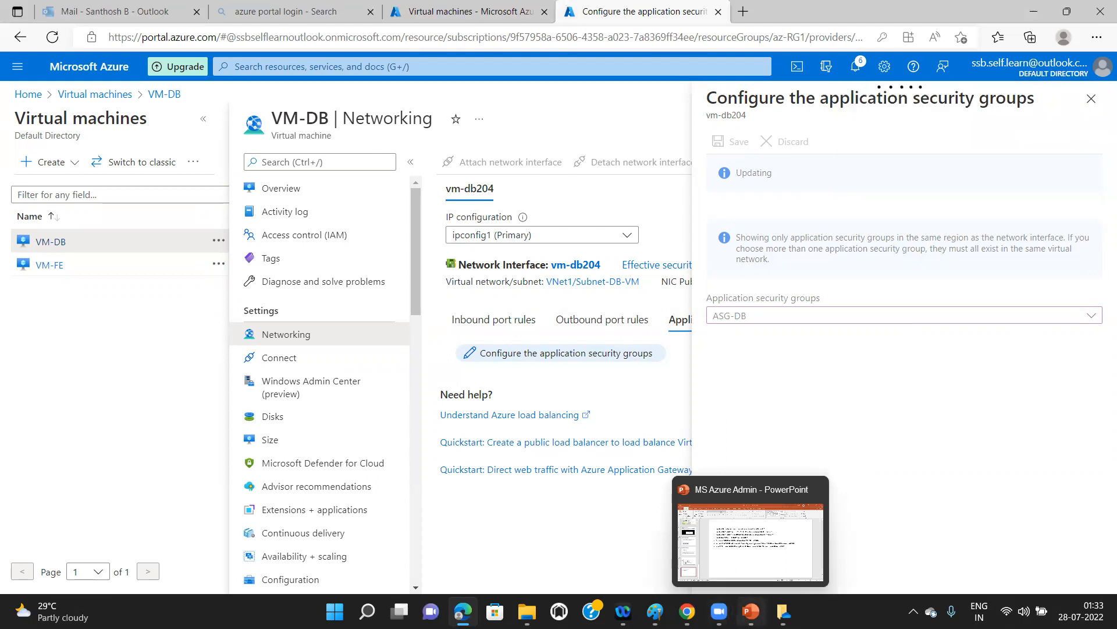
{"action": "left_click", "coordinate": [756, 571]}
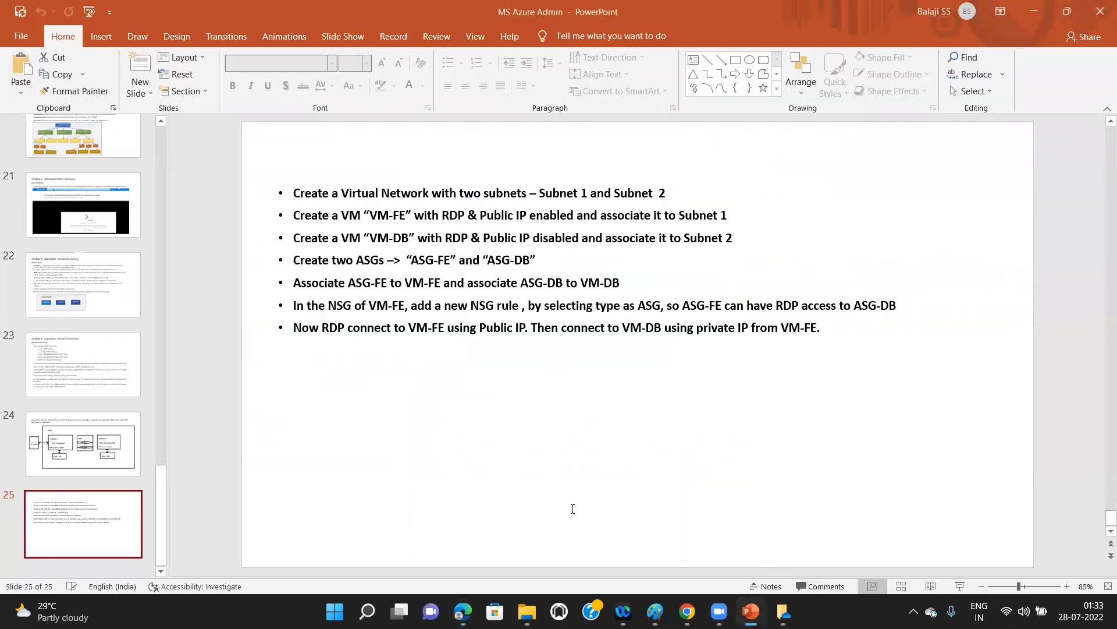
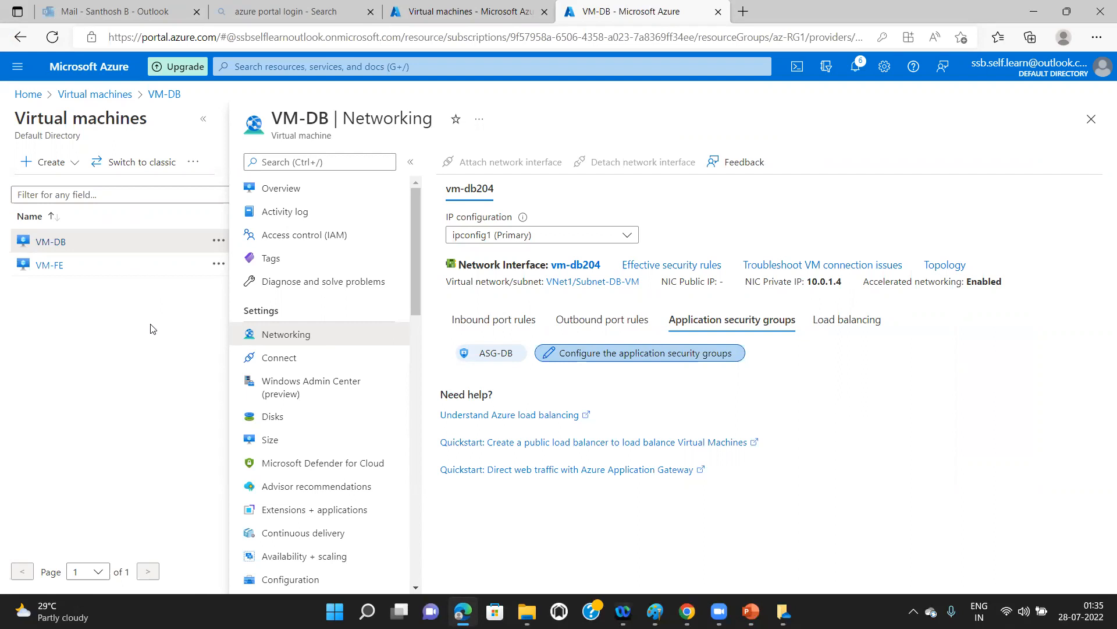
Return to the virtual machines list in the Azure portal and open VM-FE's networking settings
{"action": "left_click", "coordinate": [110, 95]}
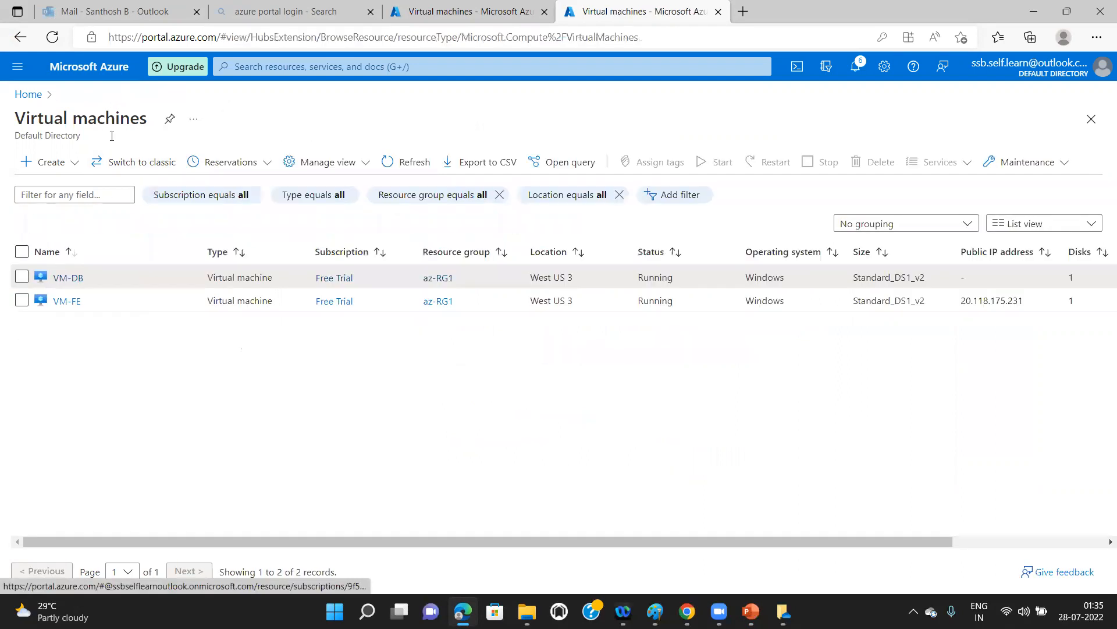
{"action": "left_click", "coordinate": [64, 302]}
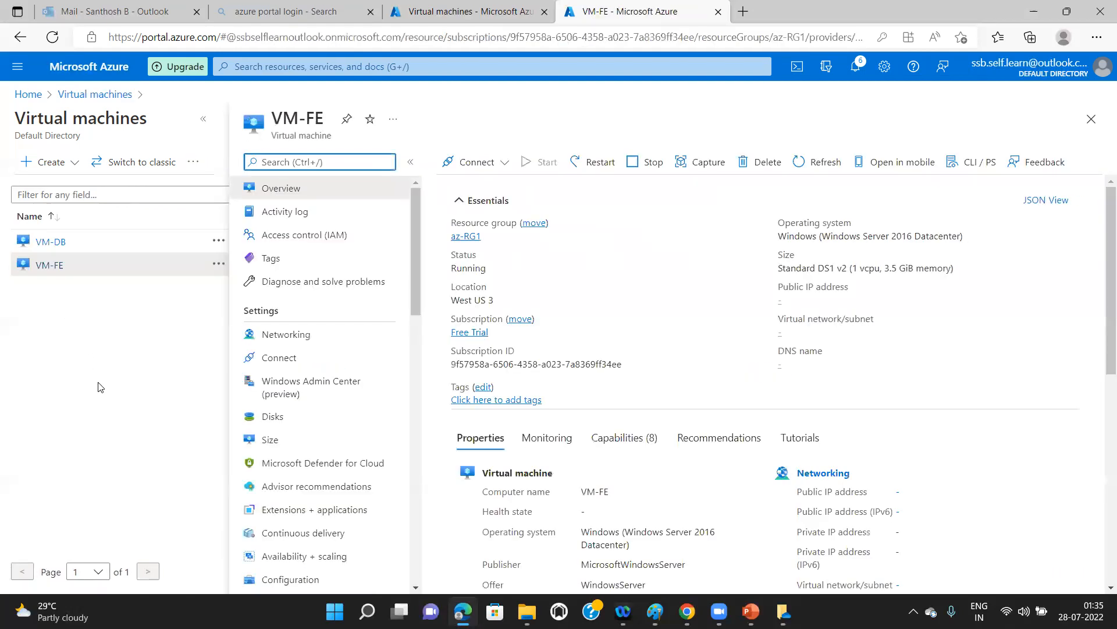
{"action": "left_click", "coordinate": [203, 120]}
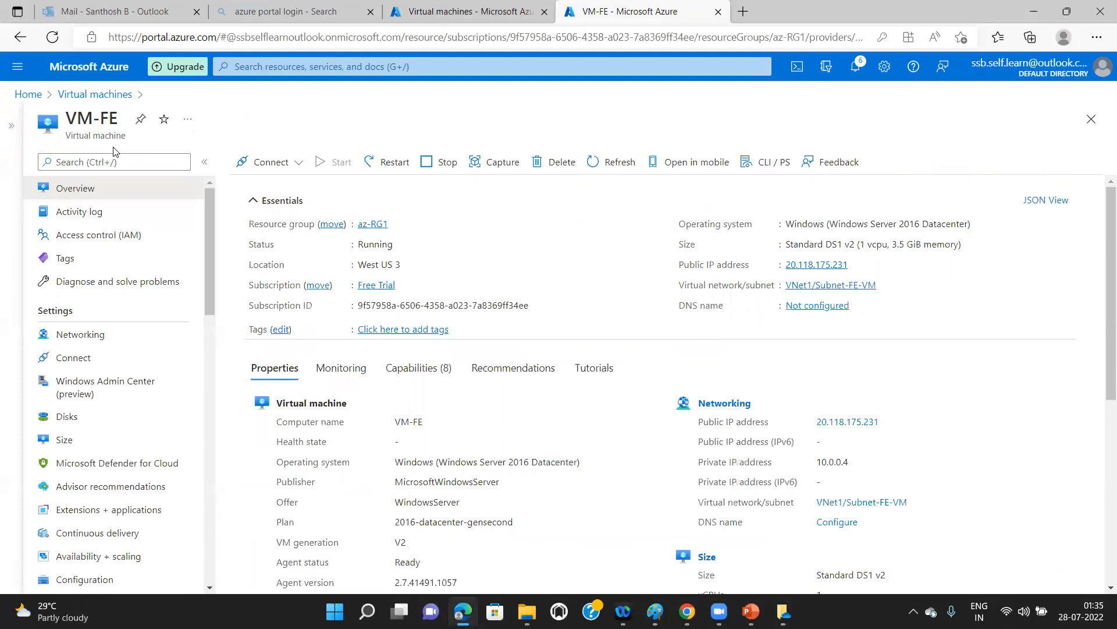
{"action": "left_click", "coordinate": [100, 340]}
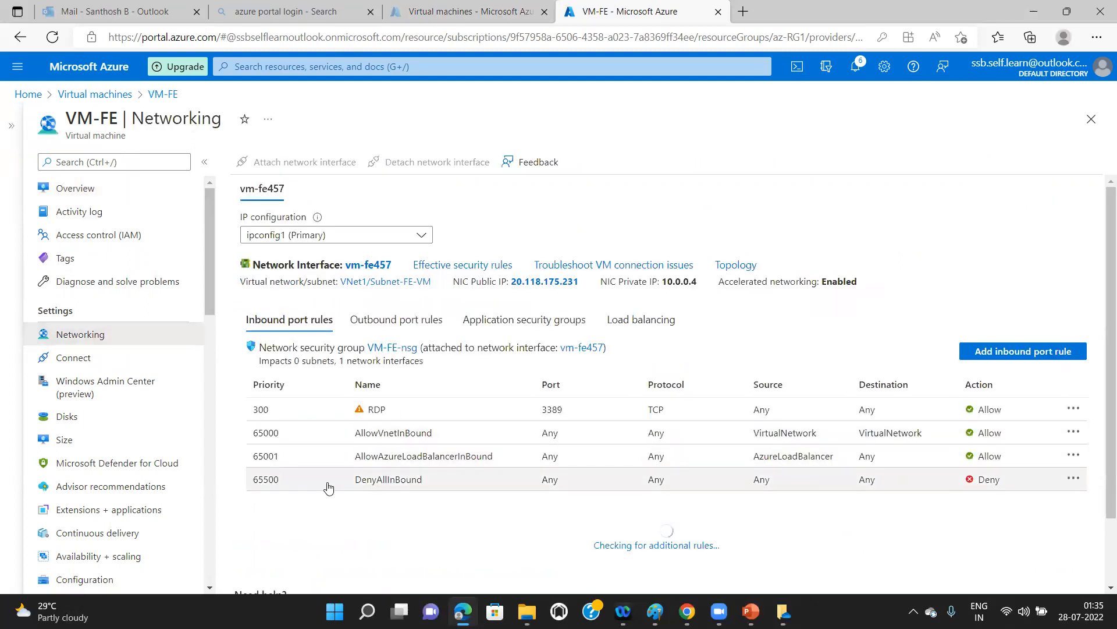
Start a new inbound security rule in VM-FE-nsg with application security group ASG-FE as the source and ASG-DB as the destination
{"action": "left_click", "coordinate": [998, 357]}
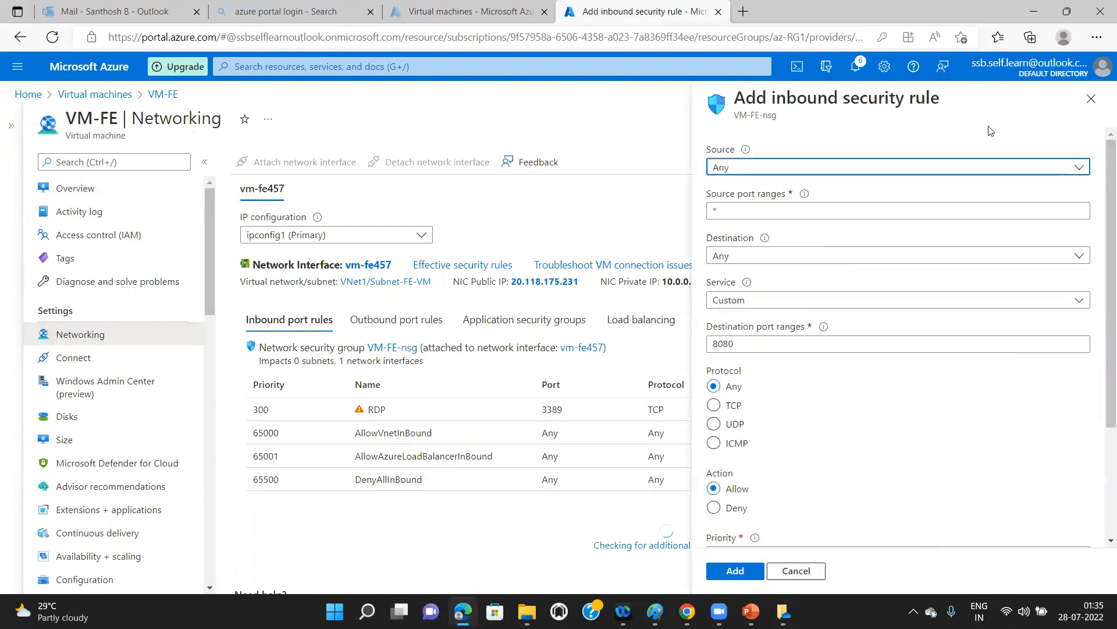
{"action": "left_click", "coordinate": [1082, 168]}
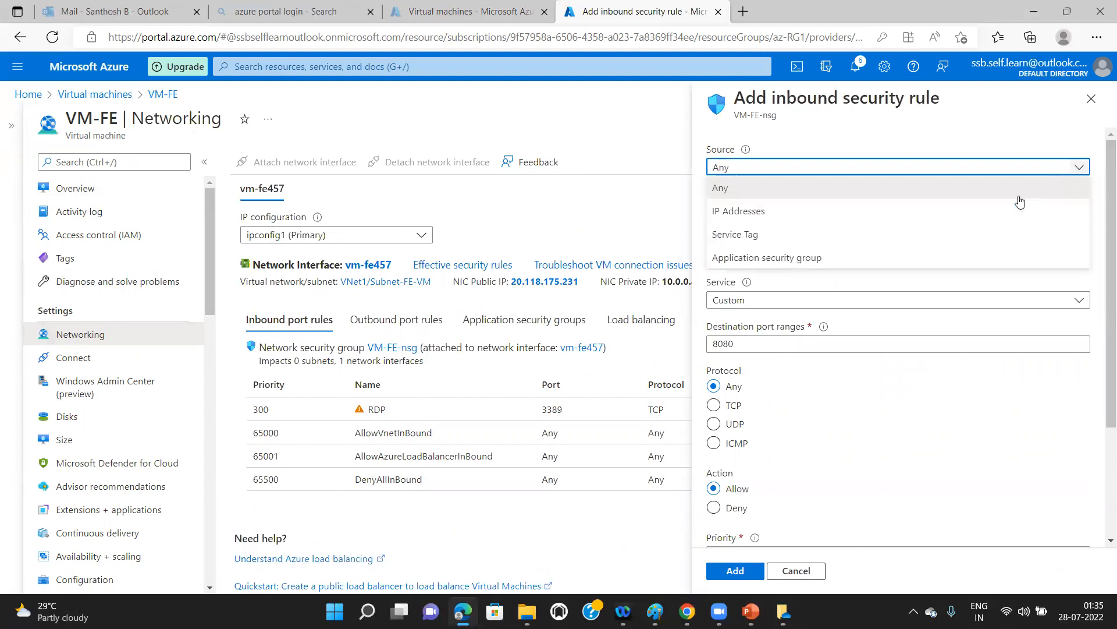
{"action": "left_click", "coordinate": [841, 263]}
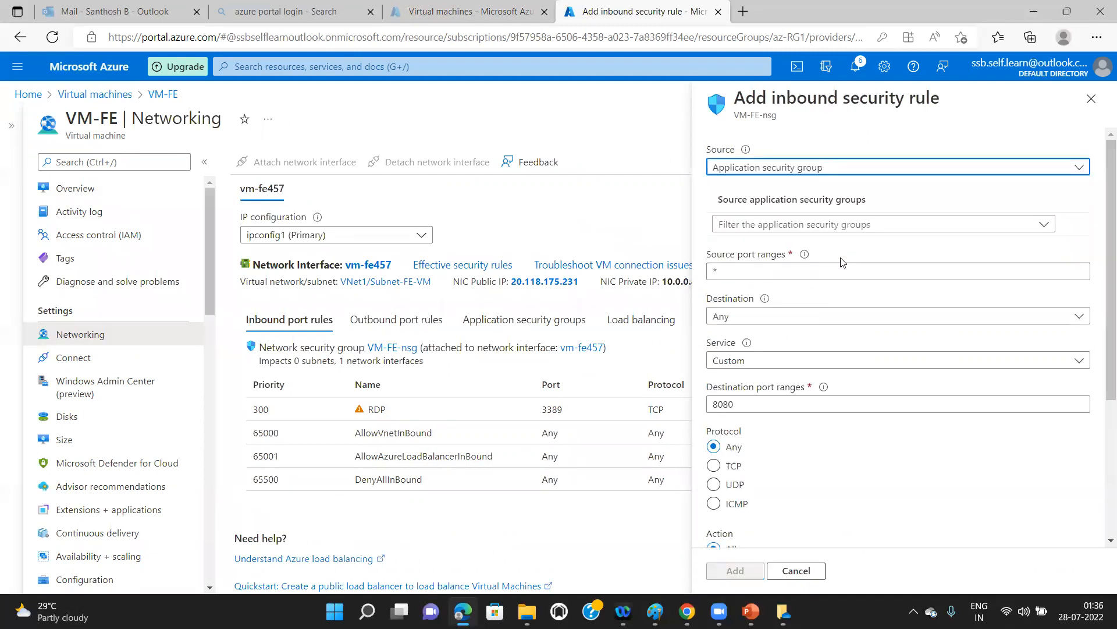
{"action": "left_click", "coordinate": [1044, 230]}
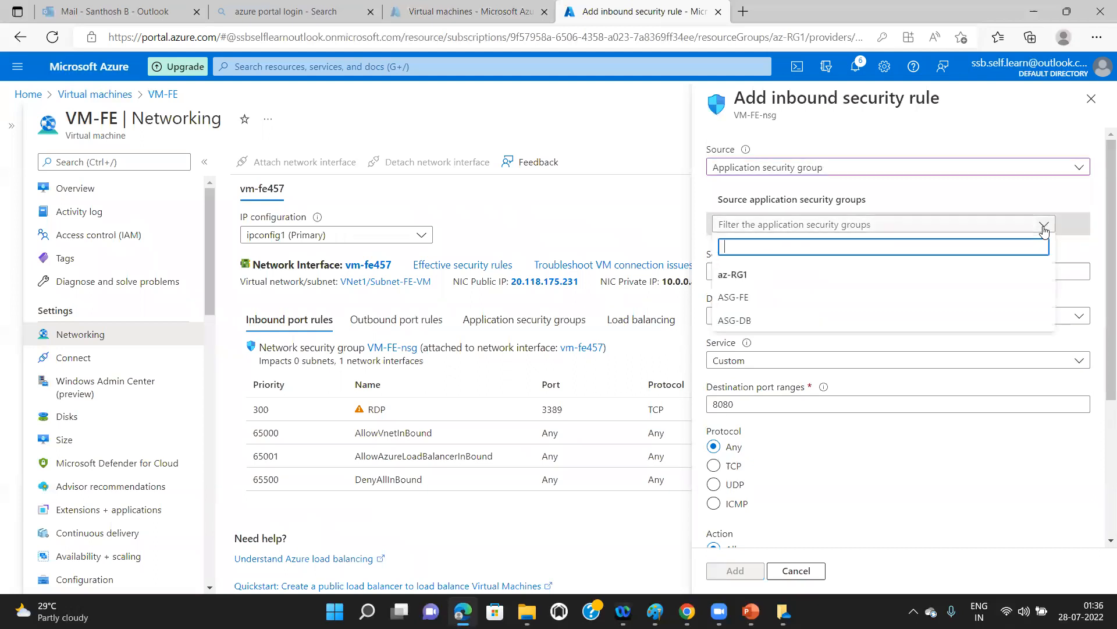
{"action": "left_click", "coordinate": [793, 299]}
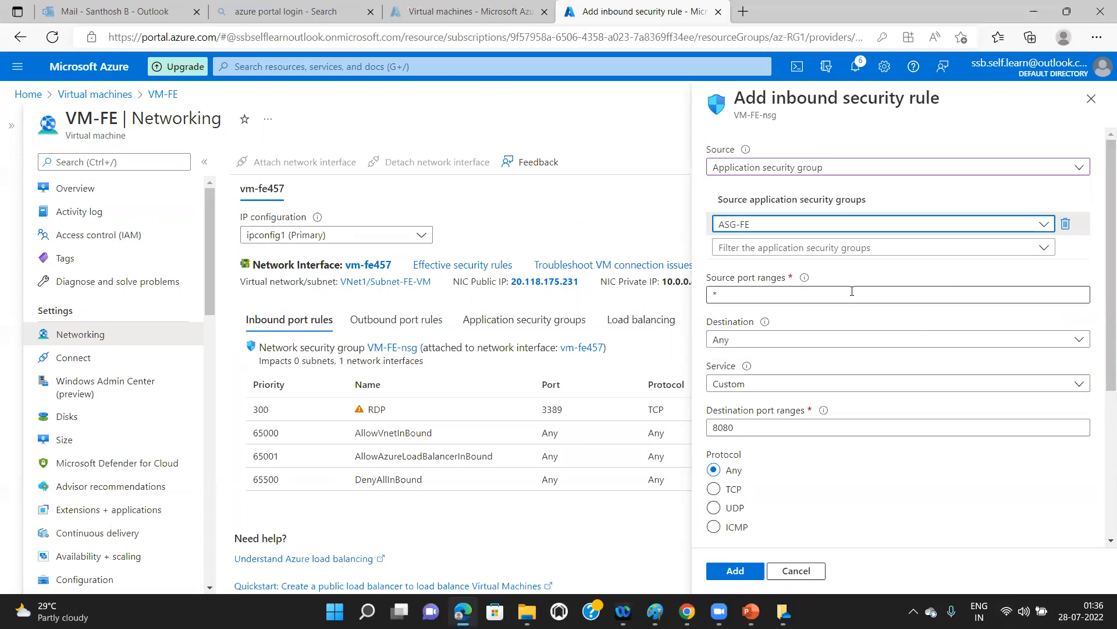
{"action": "left_click", "coordinate": [1080, 342]}
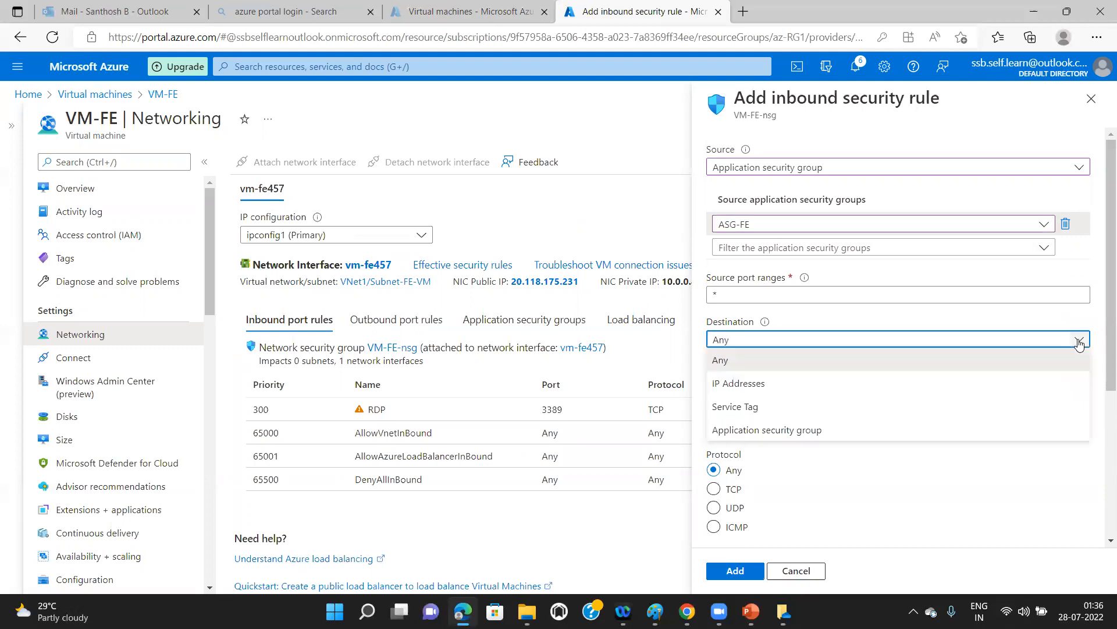
{"action": "left_click", "coordinate": [919, 429]}
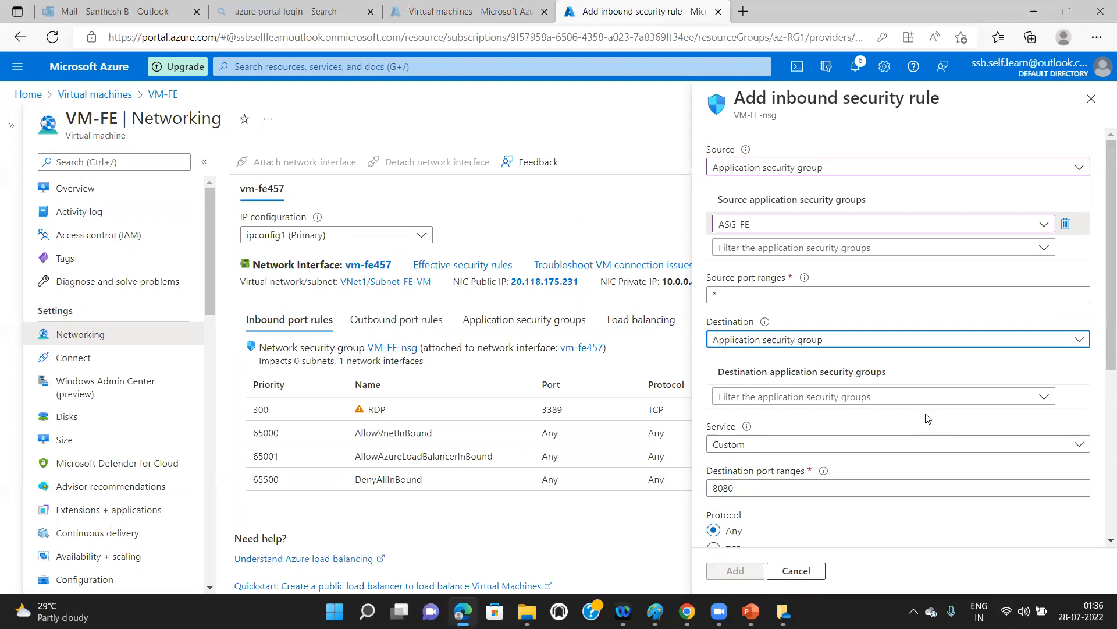
{"action": "left_click", "coordinate": [1044, 397]}
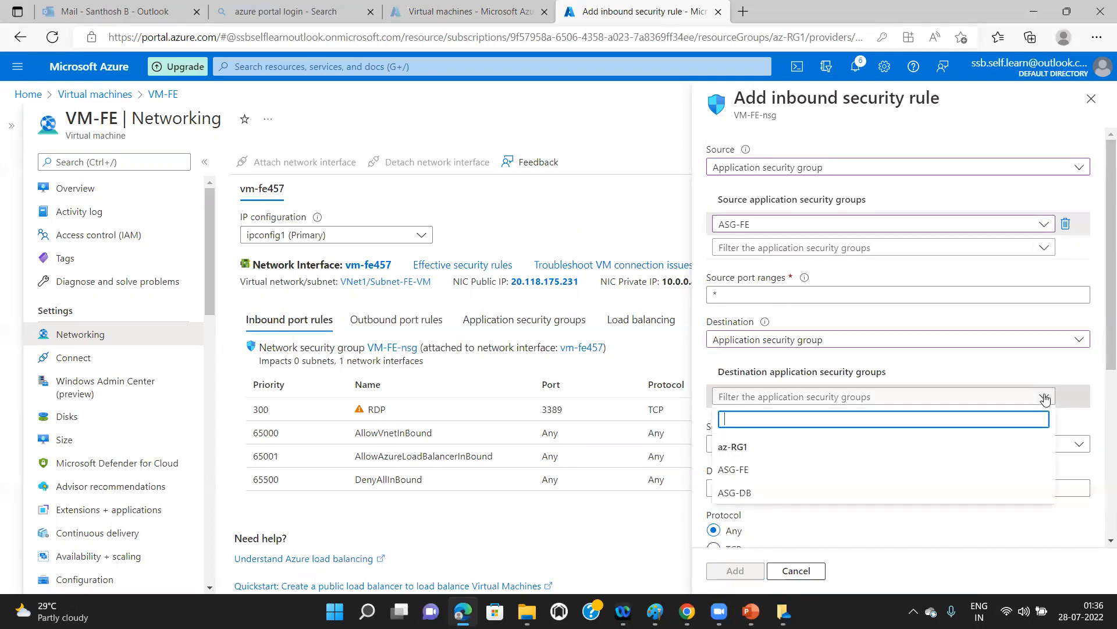
{"action": "left_click", "coordinate": [756, 494]}
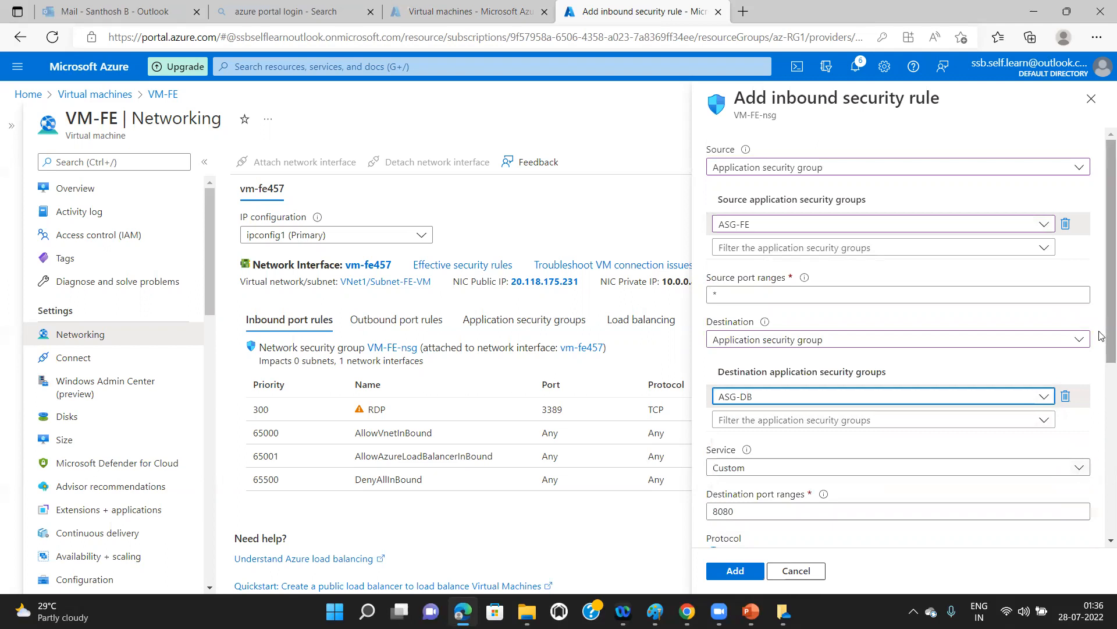
Set the inbound rule's destination port range to 3389, its protocol to TCP and its priority to 200
{"action": "scroll", "coordinate": [1100, 338], "scroll_direction": "down", "scroll_amount": 2}
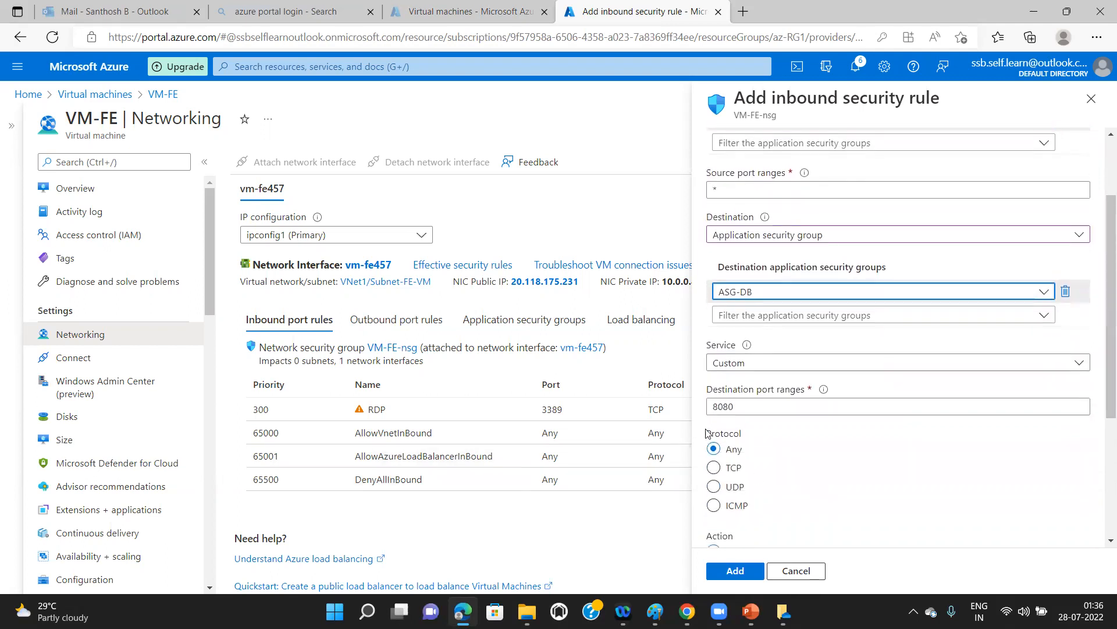
{"action": "left_click", "coordinate": [738, 408]}
{"action": "double_click", "coordinate": [731, 408]}
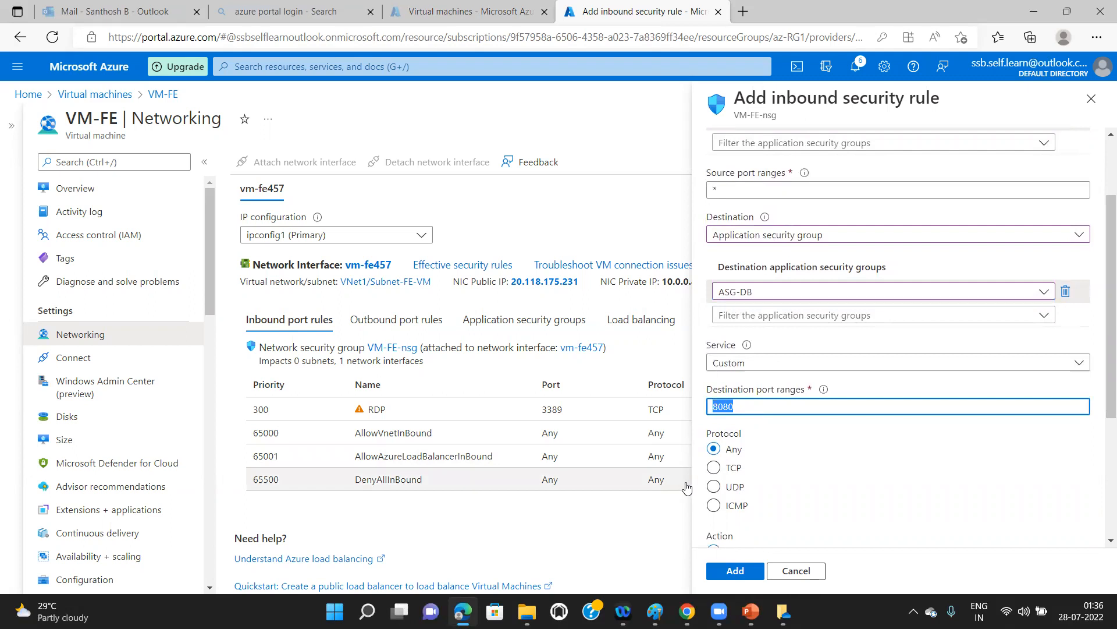
{"action": "type", "text": "3389"}
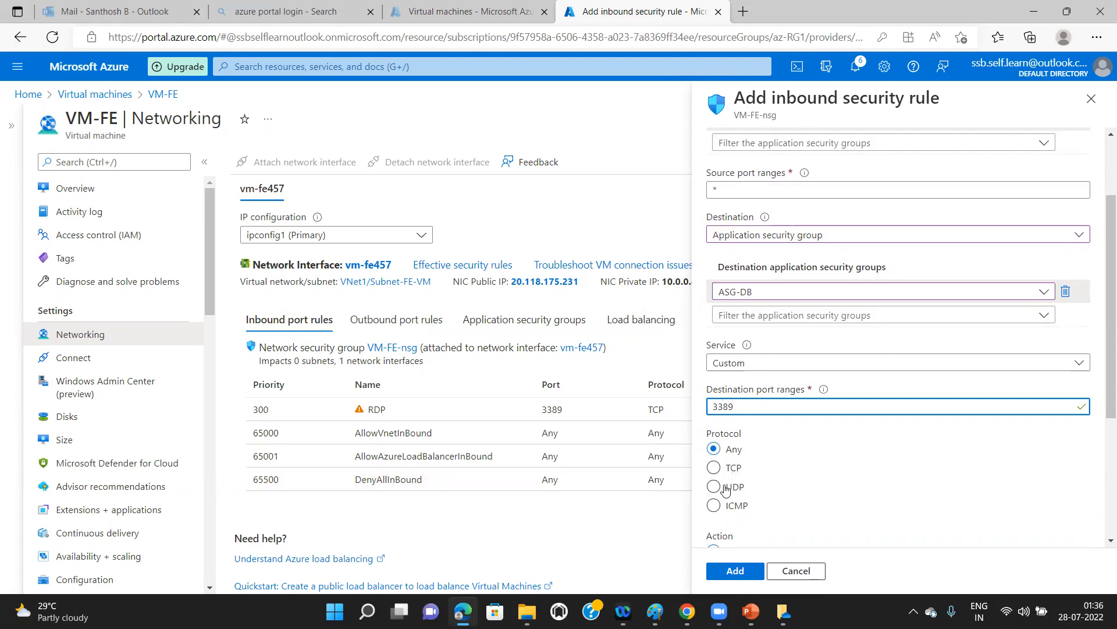
{"action": "left_click", "coordinate": [715, 468]}
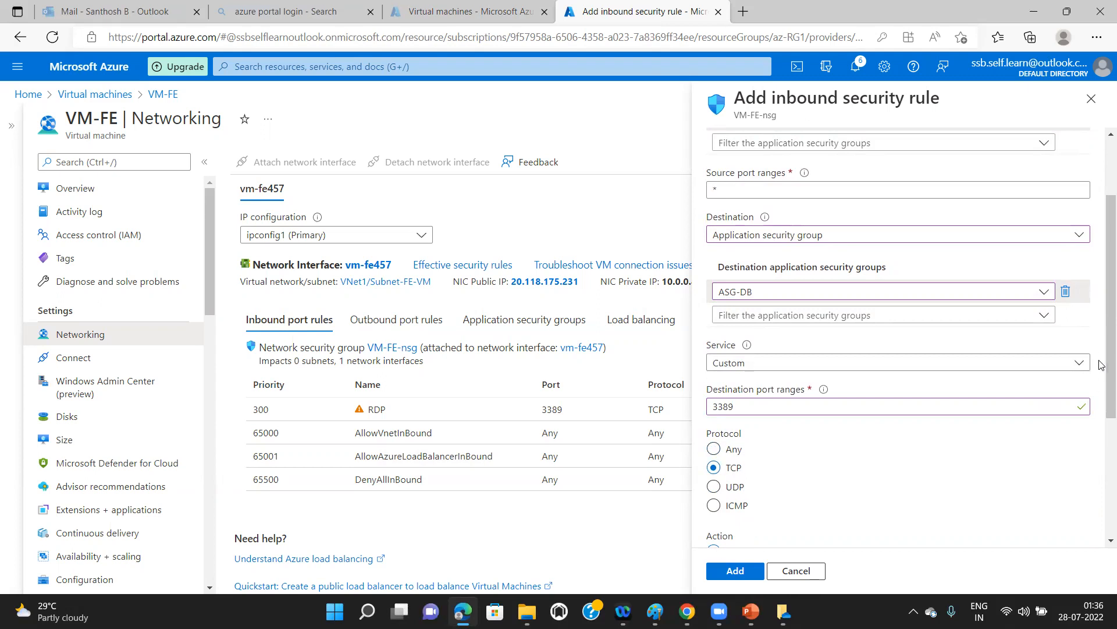
{"action": "left_click_drag", "start_coordinate": [1102, 360], "coordinate": [1100, 457]}
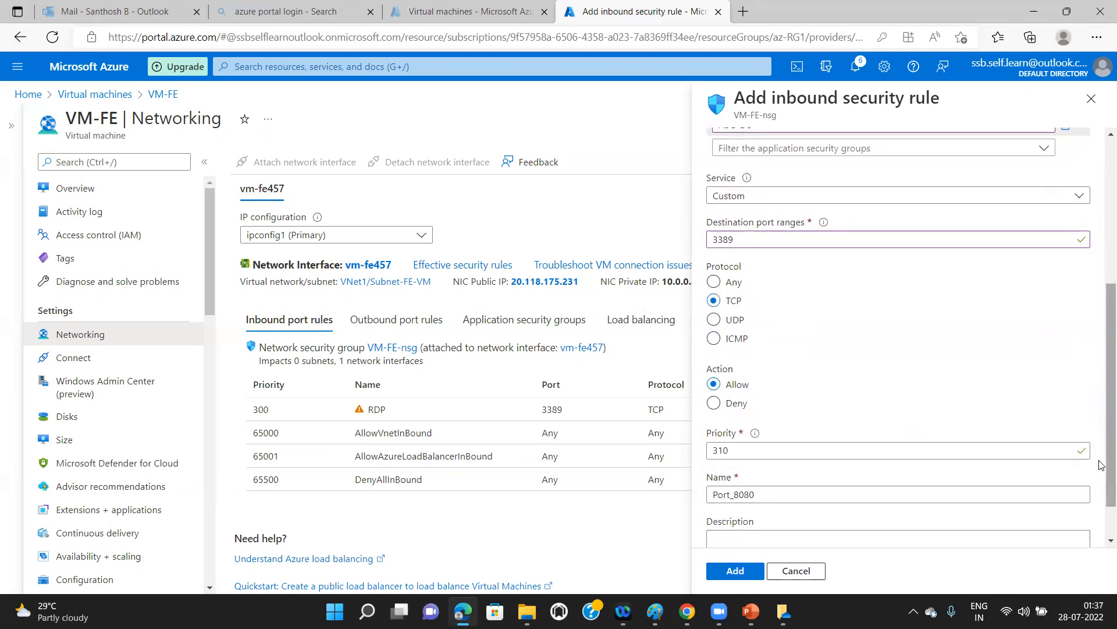
{"action": "scroll", "coordinate": [757, 410], "scroll_direction": "down", "scroll_amount": 1}
{"action": "left_click_drag", "start_coordinate": [738, 395], "coordinate": [710, 395]}
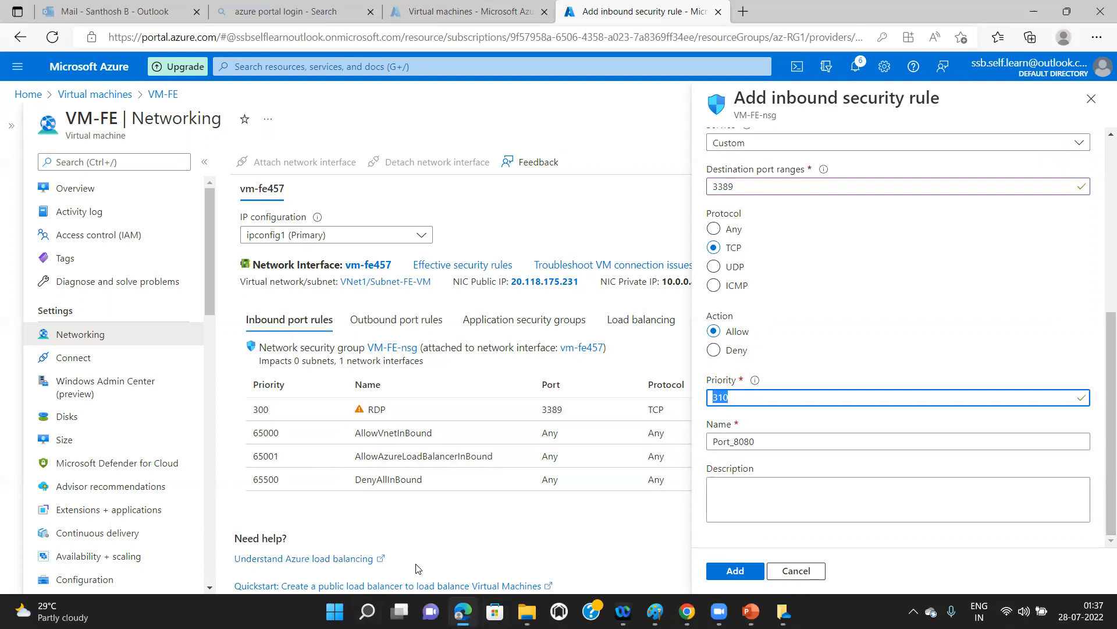
{"action": "type", "text": "200"}
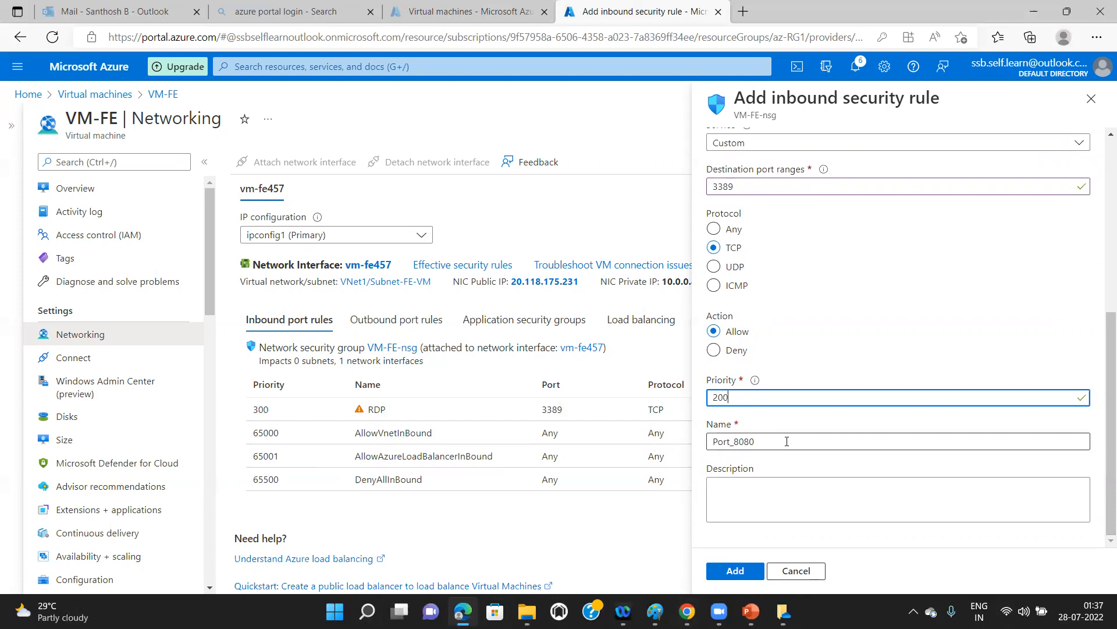
Name the inbound rule Allow_ASG_FE_To_RDP_ASG_DB and add it to the network security group
{"action": "key", "text": "Tab"}
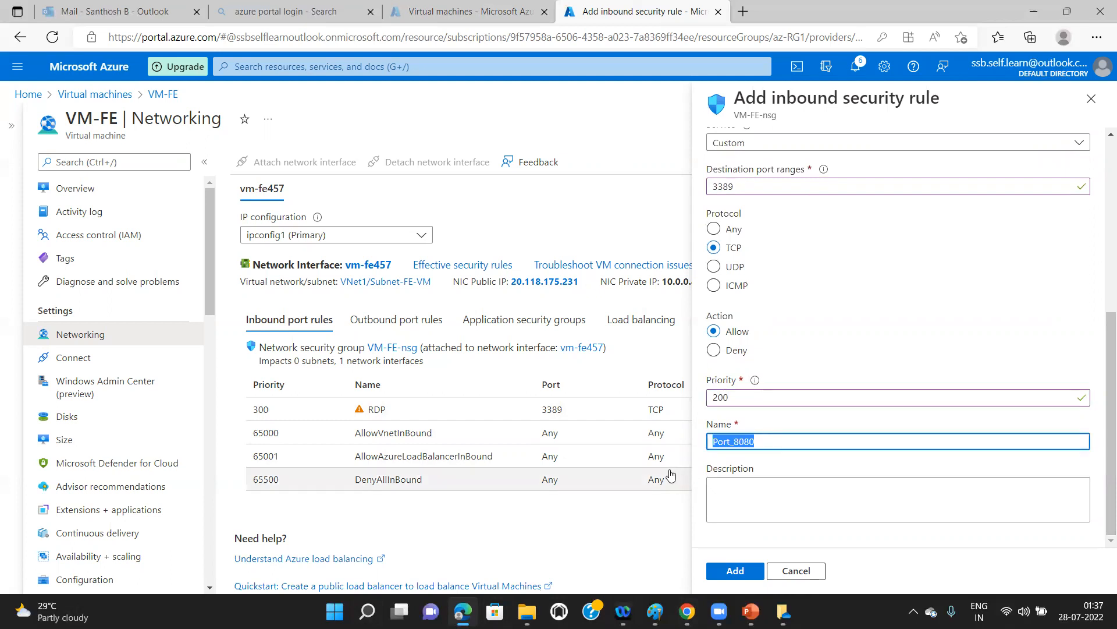
{"action": "type", "text": "Allow_ASG_FE_"}
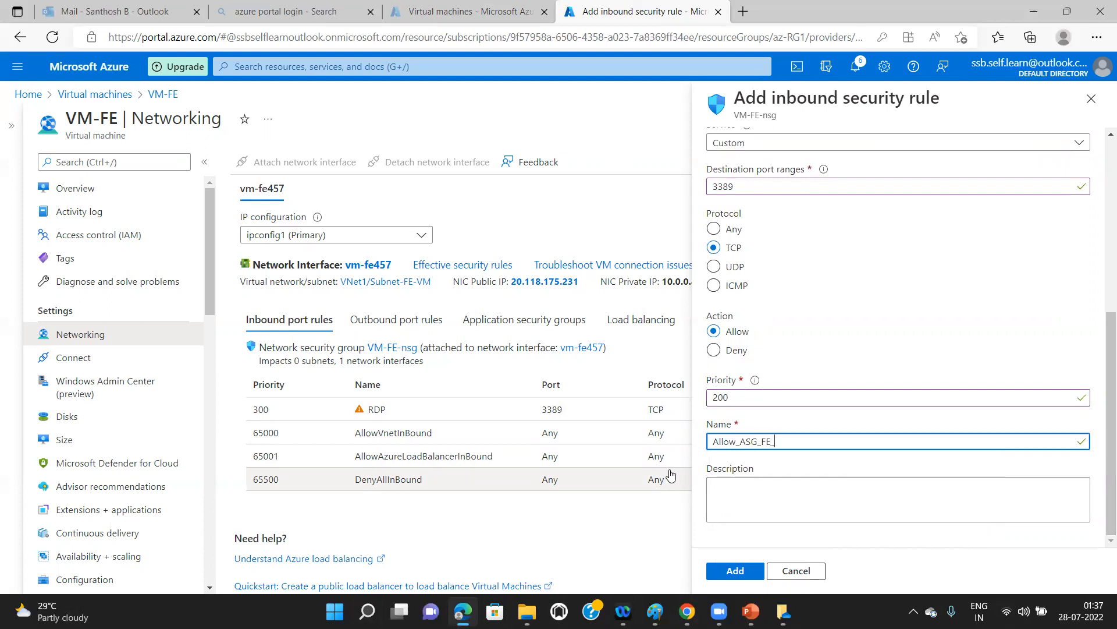
{"action": "type", "text": "ToRDP_"}
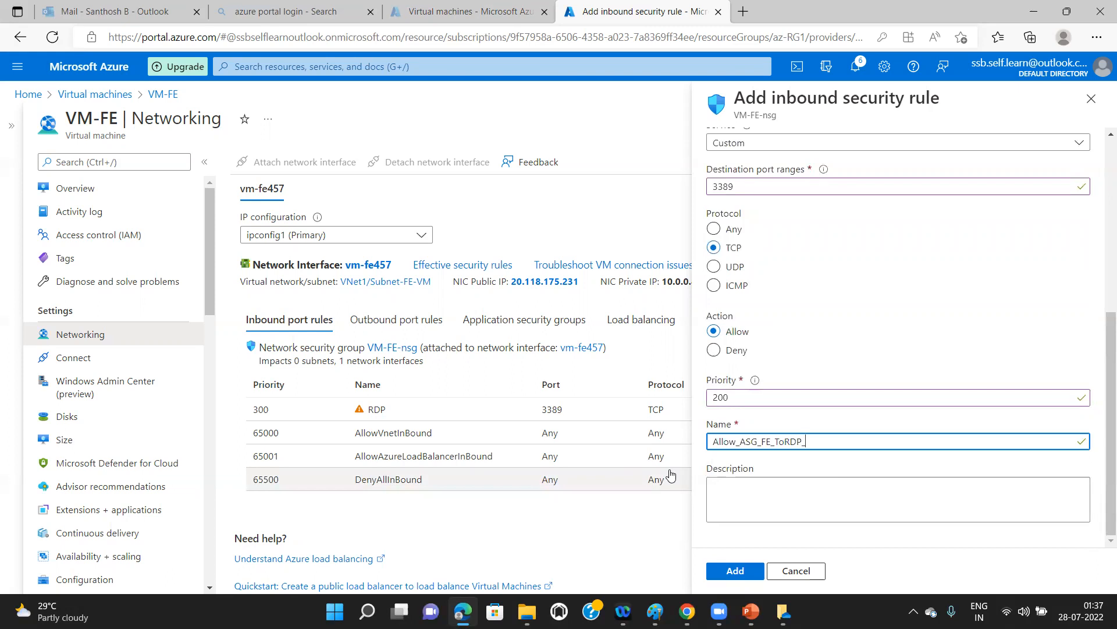
{"action": "type", "text": "ASG_DB"}
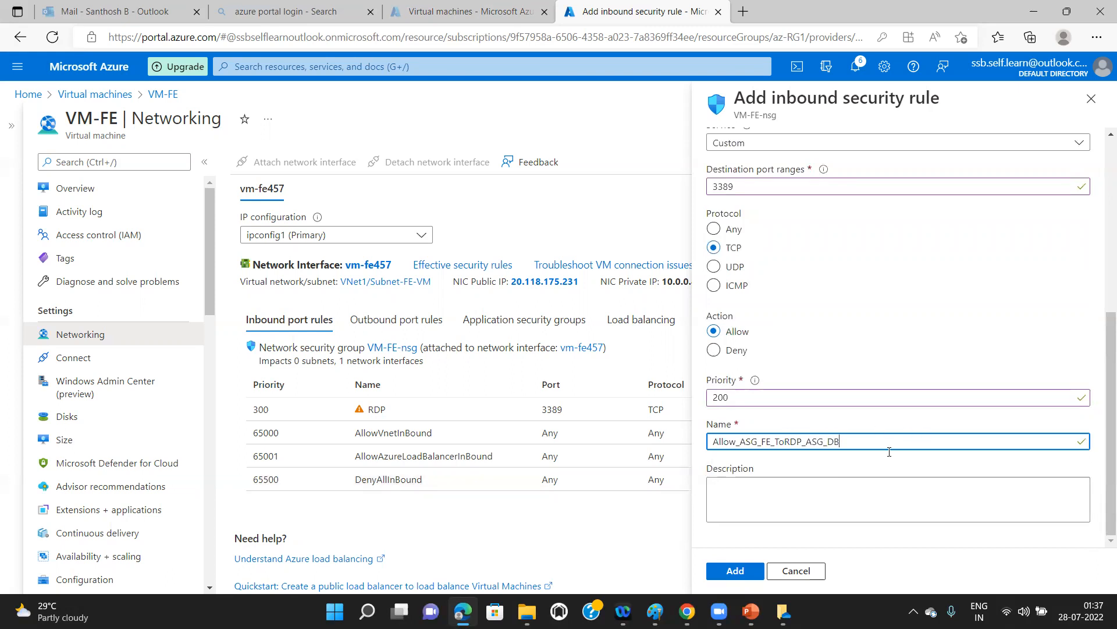
{"action": "left_click", "coordinate": [790, 442]}
{"action": "type", "text": "_"}
{"action": "left_click", "coordinate": [734, 571]}
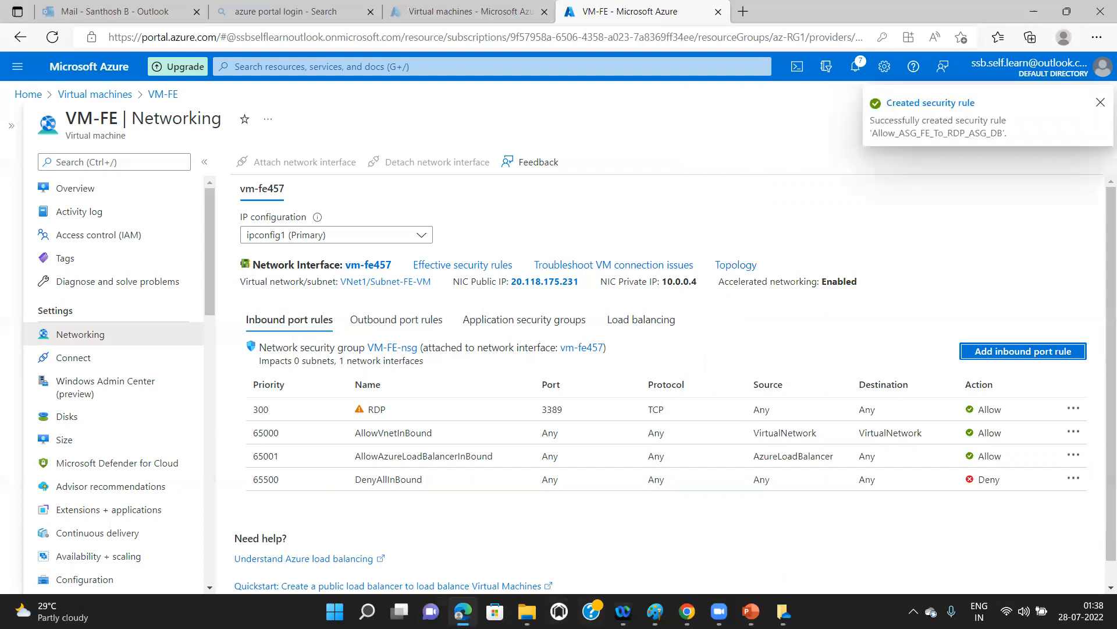
Open Remote Desktop Connection and enter VM-FE's public IP address 20.118.175.231 as the computer
{"action": "mouse_move", "coordinate": [368, 610]}
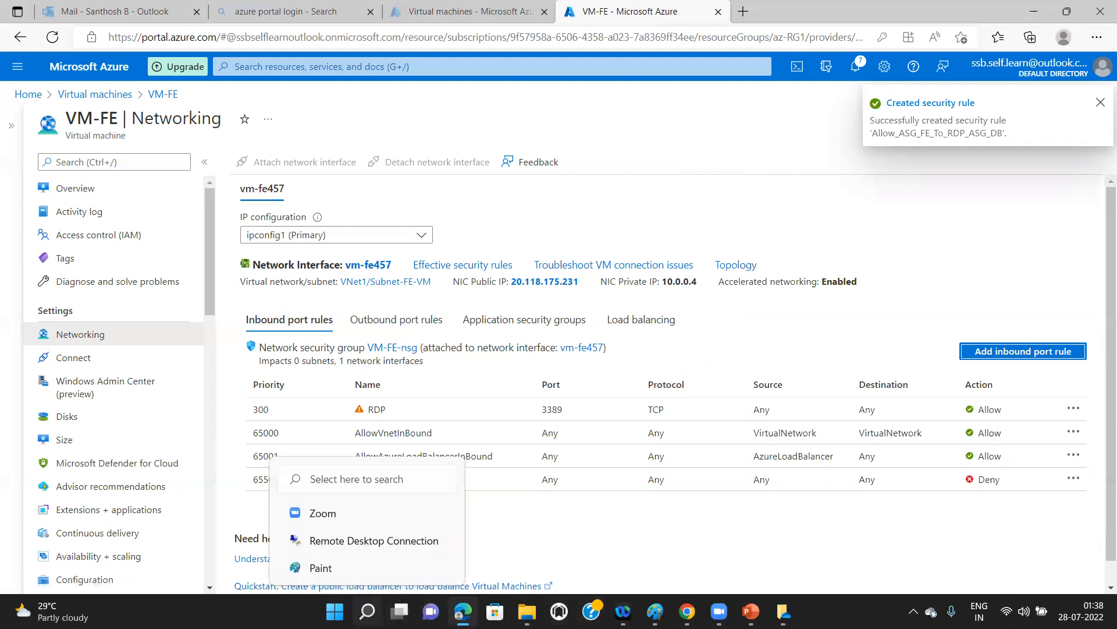
{"action": "left_click", "coordinate": [381, 541]}
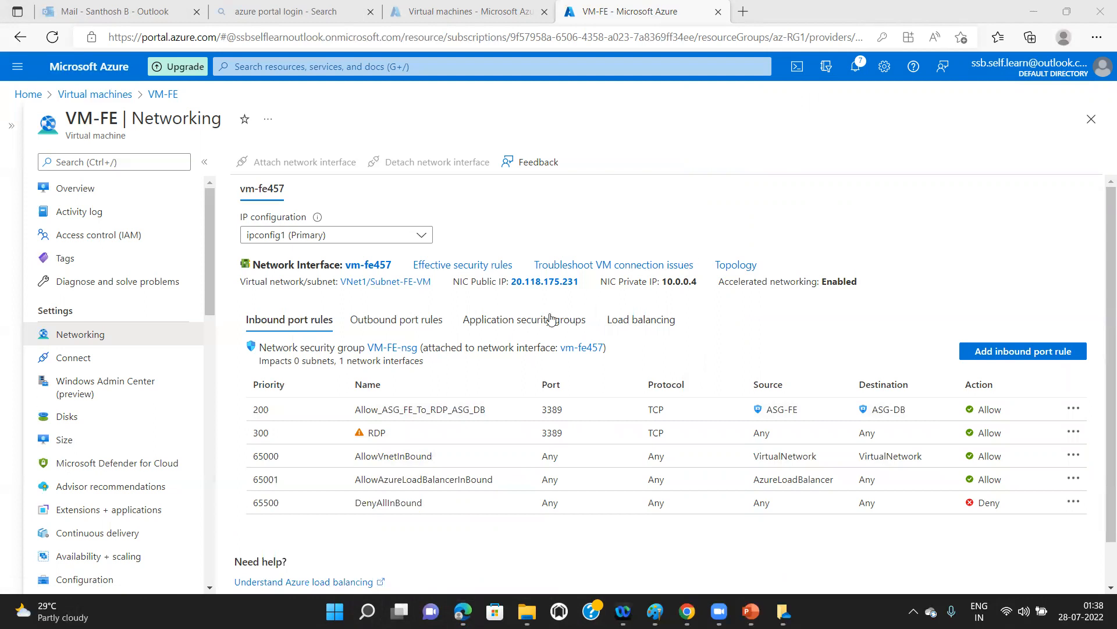
{"action": "left_click", "coordinate": [352, 606]}
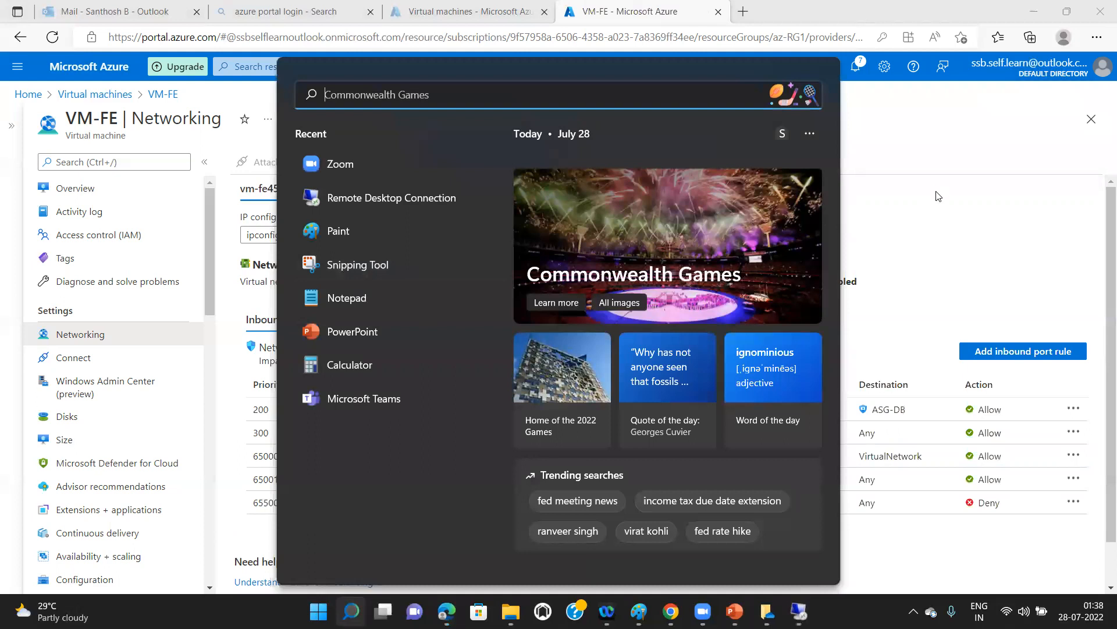
{"action": "left_click", "coordinate": [938, 196]}
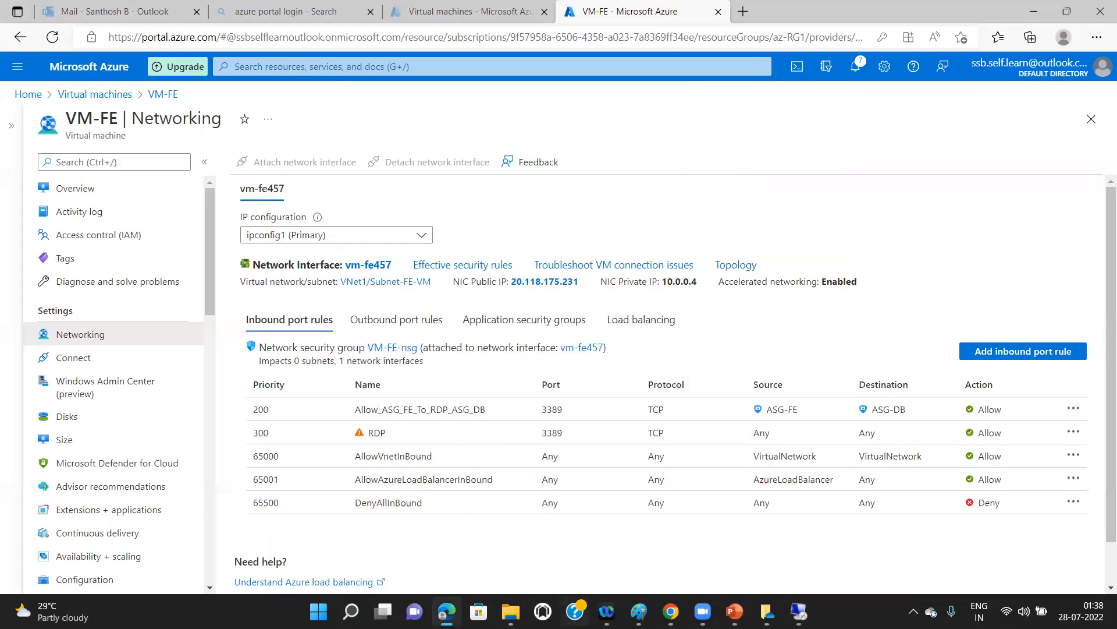
{"action": "left_click", "coordinate": [798, 611]}
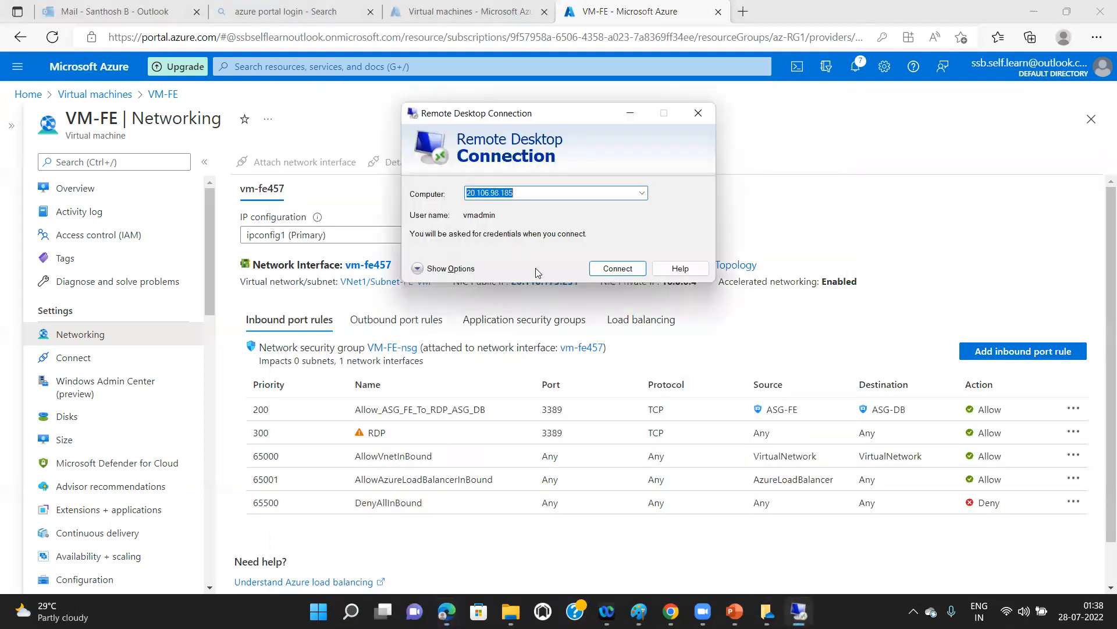
{"action": "type", "text": "20.118.175.231"}
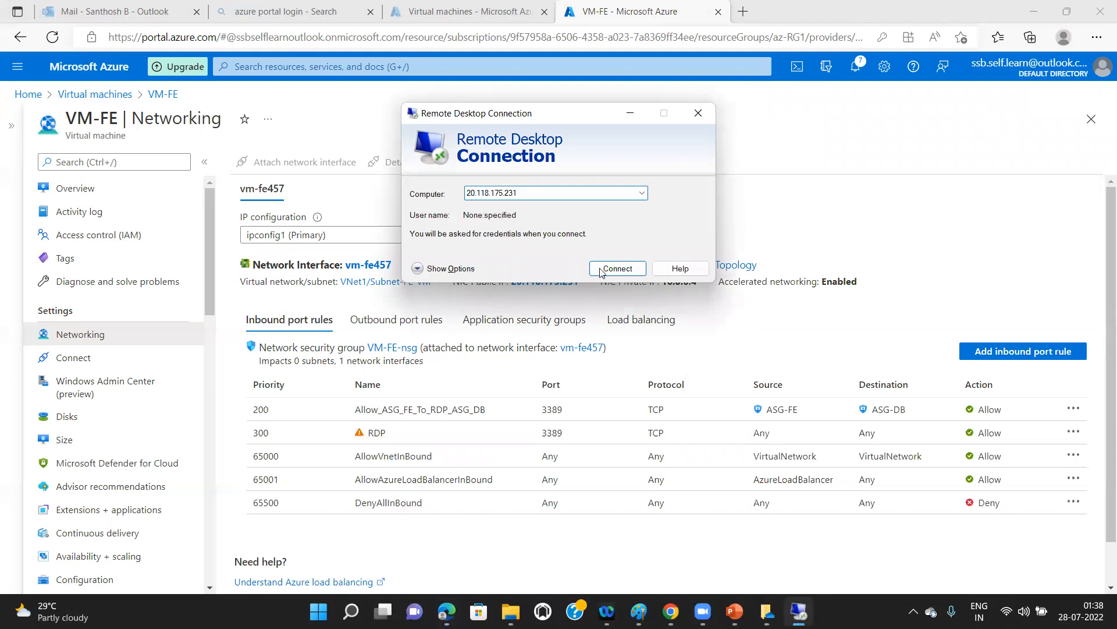
Connect to VM-FE as vmadmin with the account password and accept its unverified certificate
{"action": "left_click", "coordinate": [472, 268]}
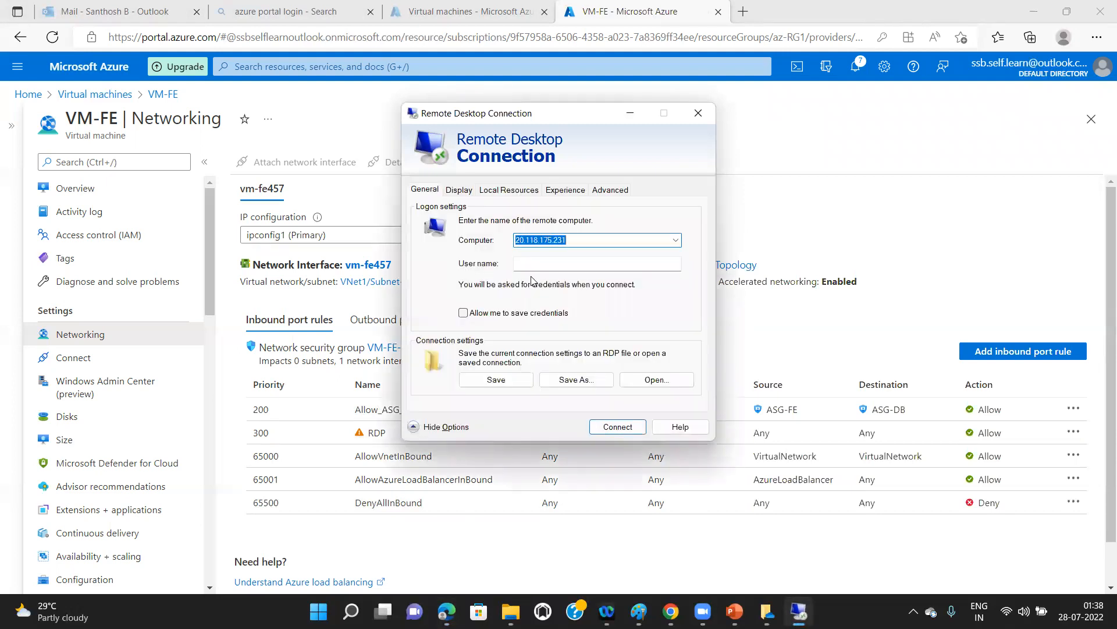
{"action": "left_click", "coordinate": [540, 264]}
{"action": "type", "text": "vmadmin"}
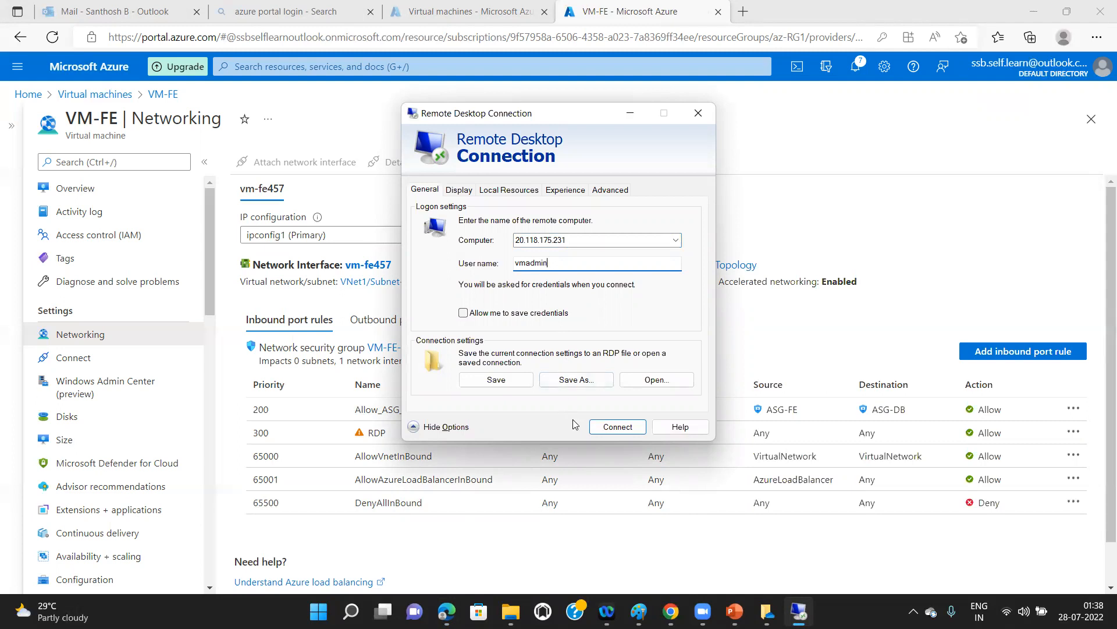
{"action": "left_click", "coordinate": [605, 431]}
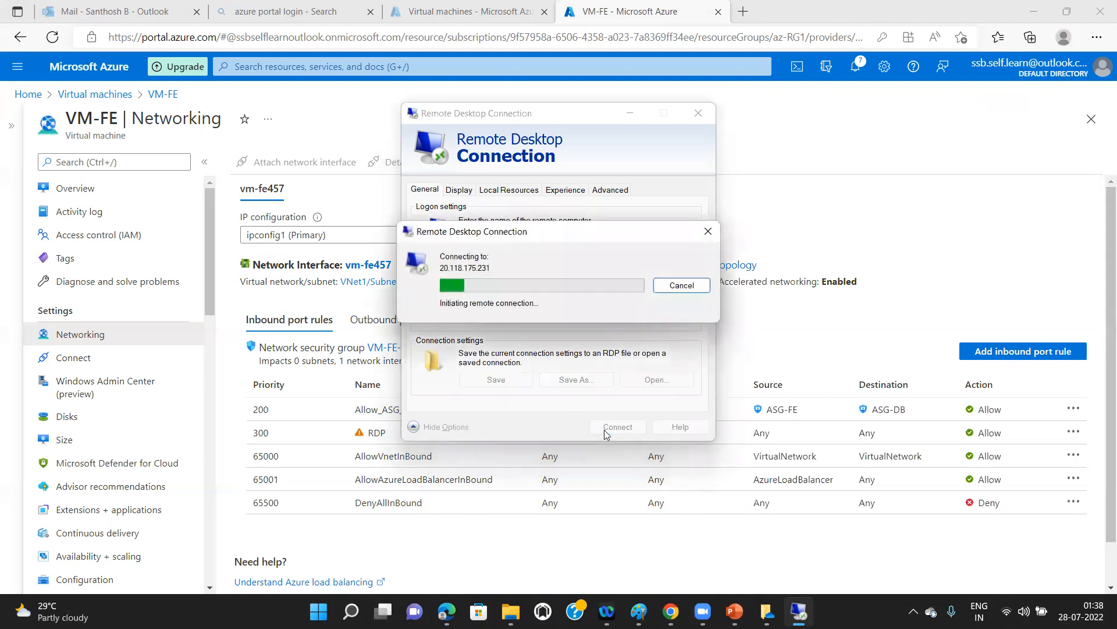
{"action": "type", "text": "************"}
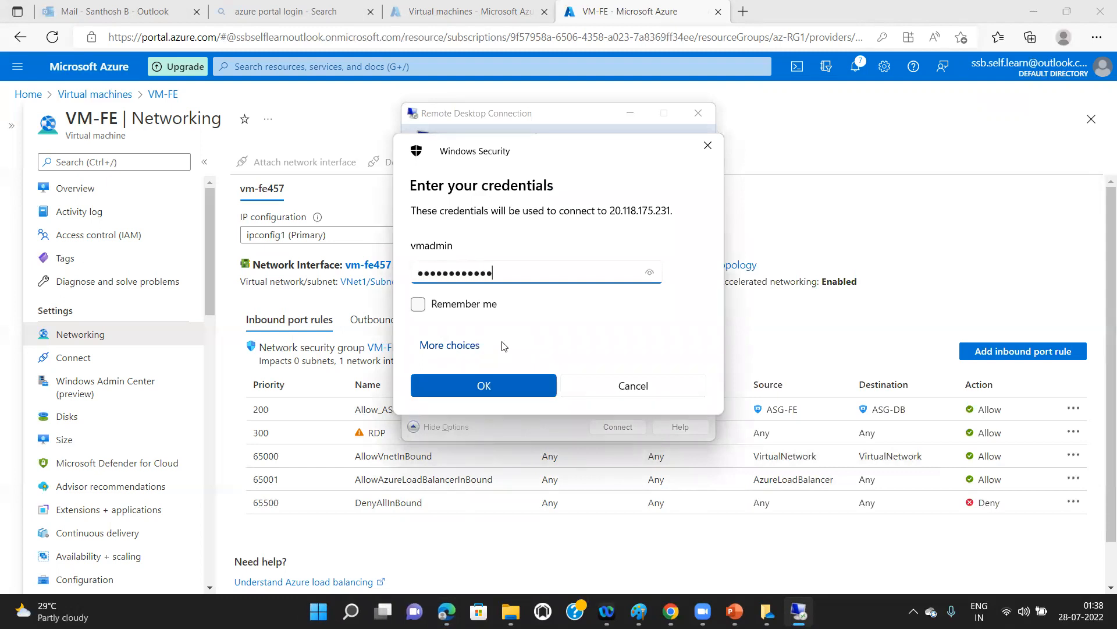
{"action": "left_click", "coordinate": [496, 382]}
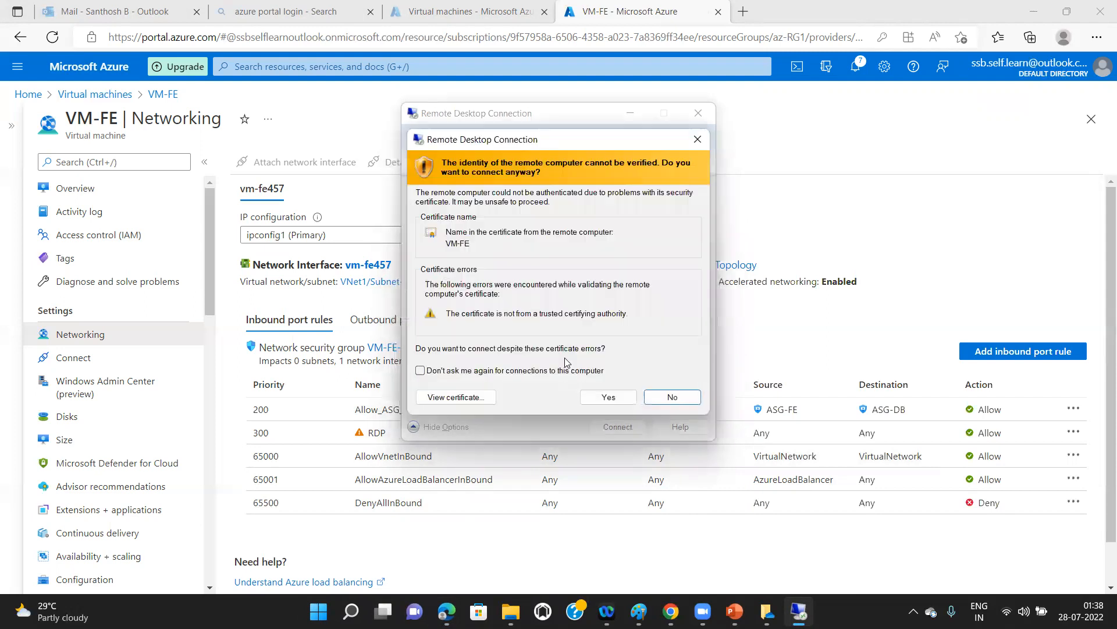
{"action": "left_click", "coordinate": [603, 390]}
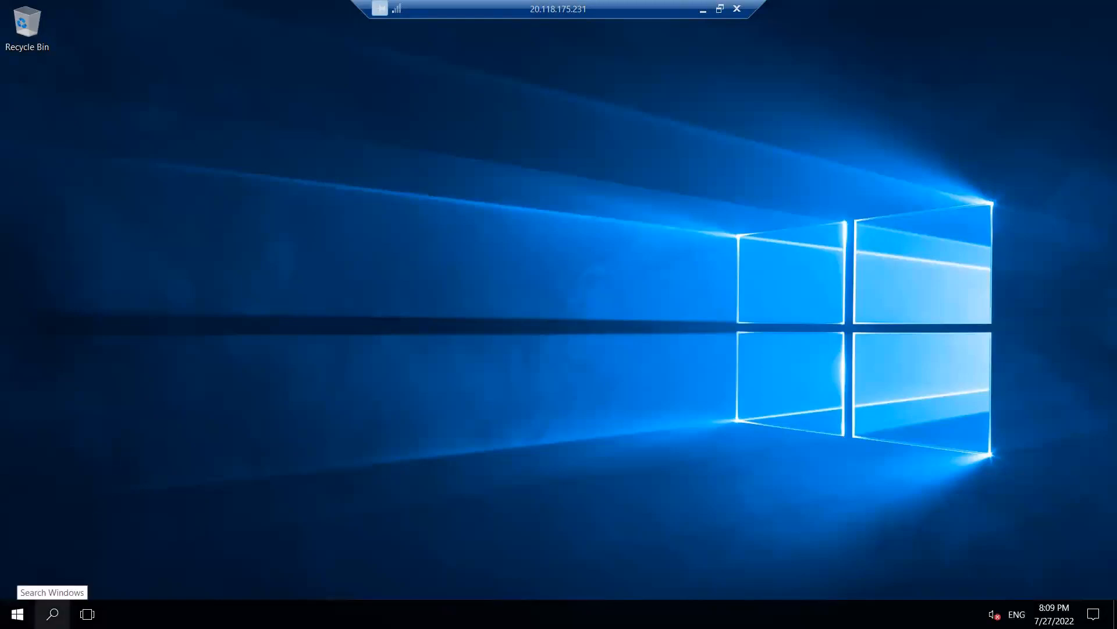
Find mstsc in the Windows search of the VM-FE session and open Remote Desktop Connection there
{"action": "left_click", "coordinate": [52, 612]}
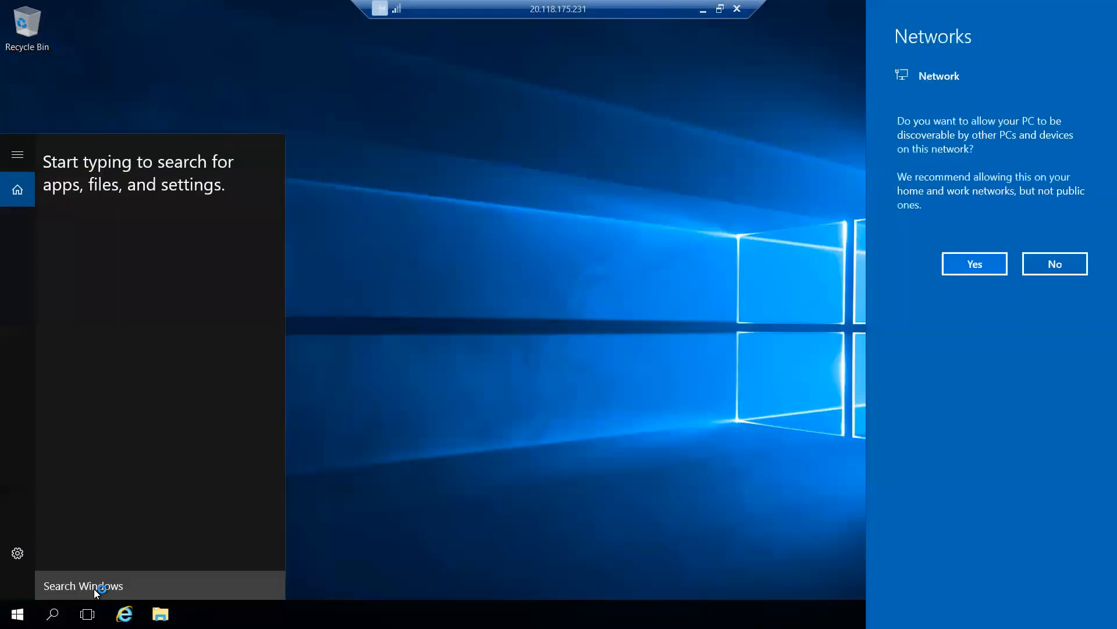
{"action": "left_click", "coordinate": [98, 585]}
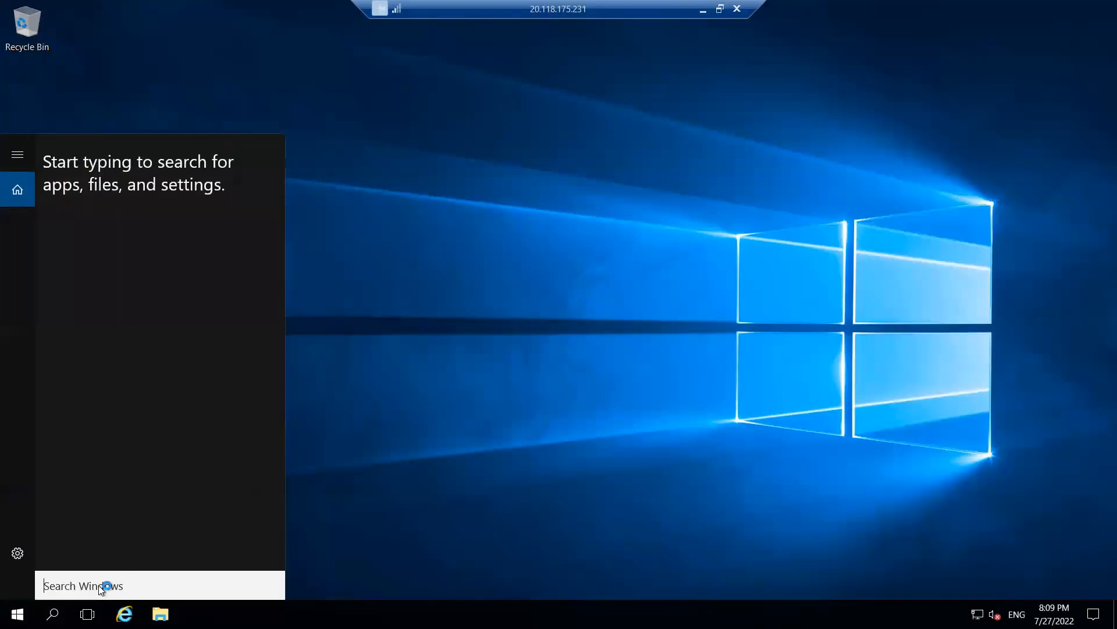
{"action": "type", "text": "ms"}
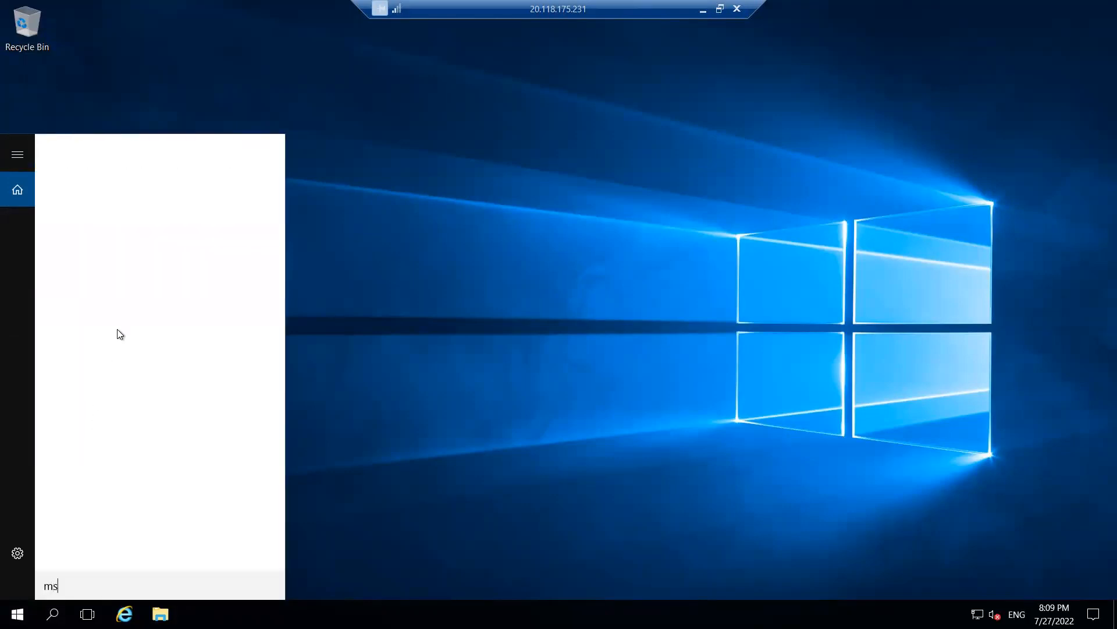
{"action": "type", "text": "tsc"}
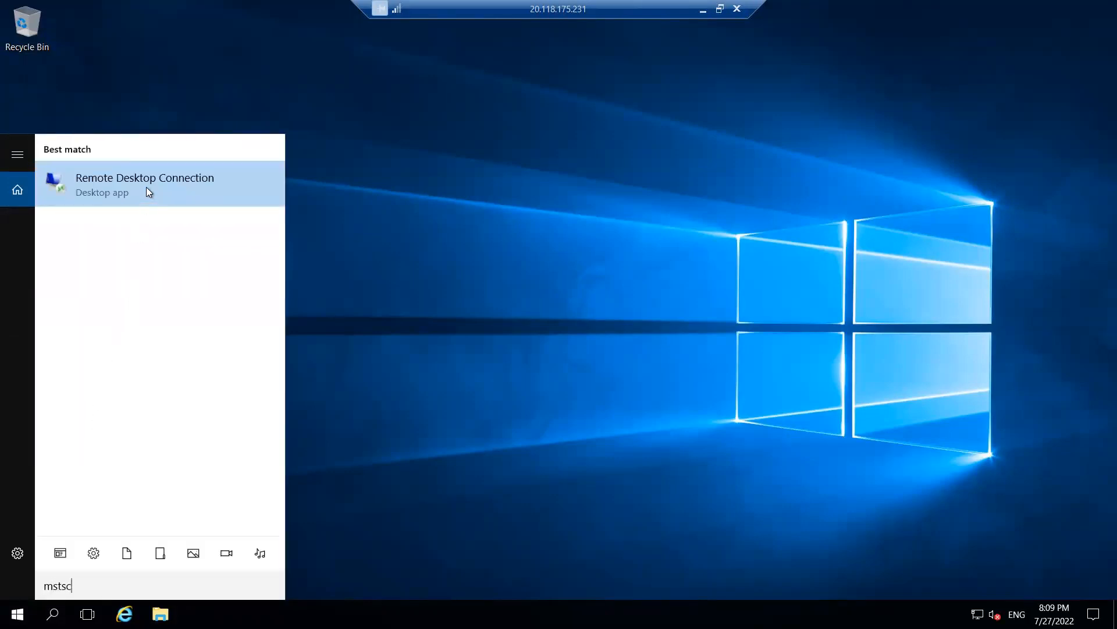
{"action": "left_click", "coordinate": [149, 185]}
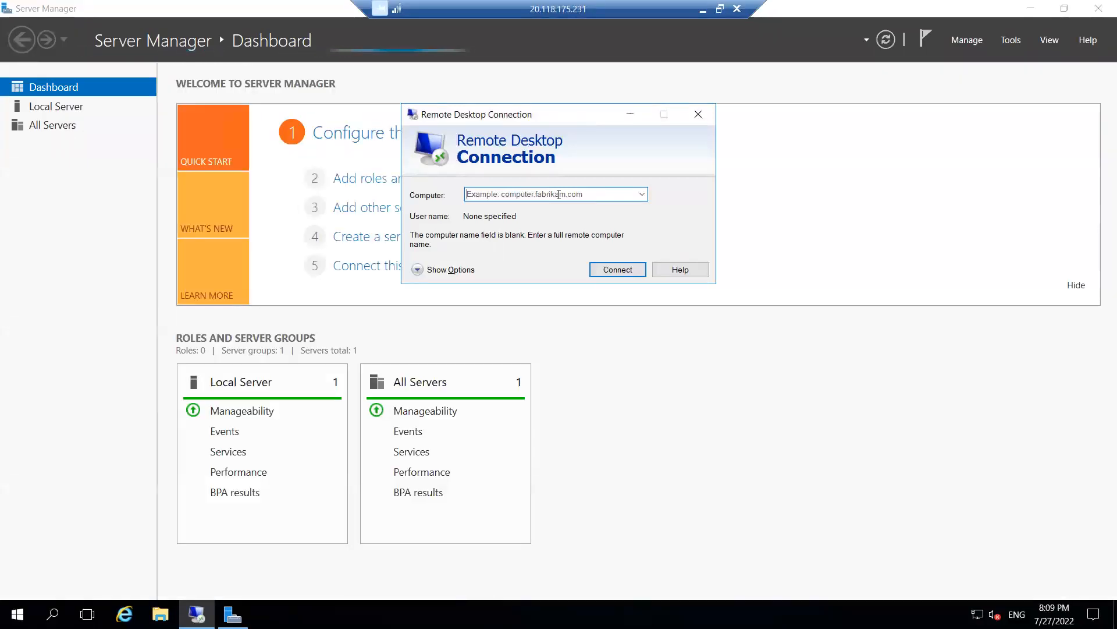
Enter the beginning of VM-DB's private IP address, 10.0., as the computer
{"action": "type", "text": "10"}
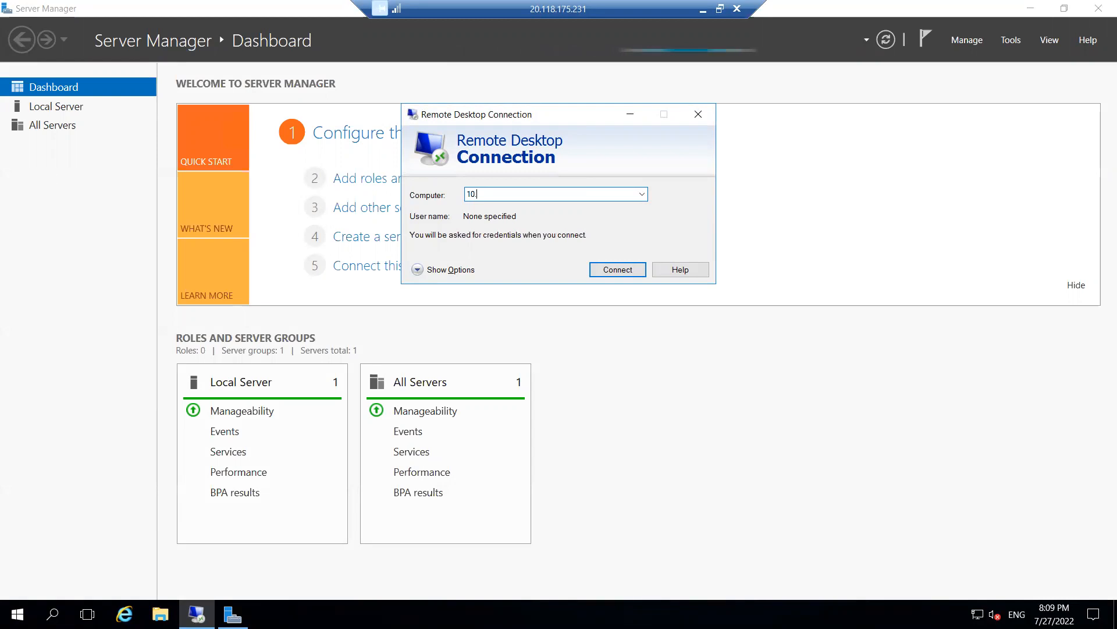
{"action": "type", "text": ".0.0."}
{"action": "key", "text": "BackSpace"}
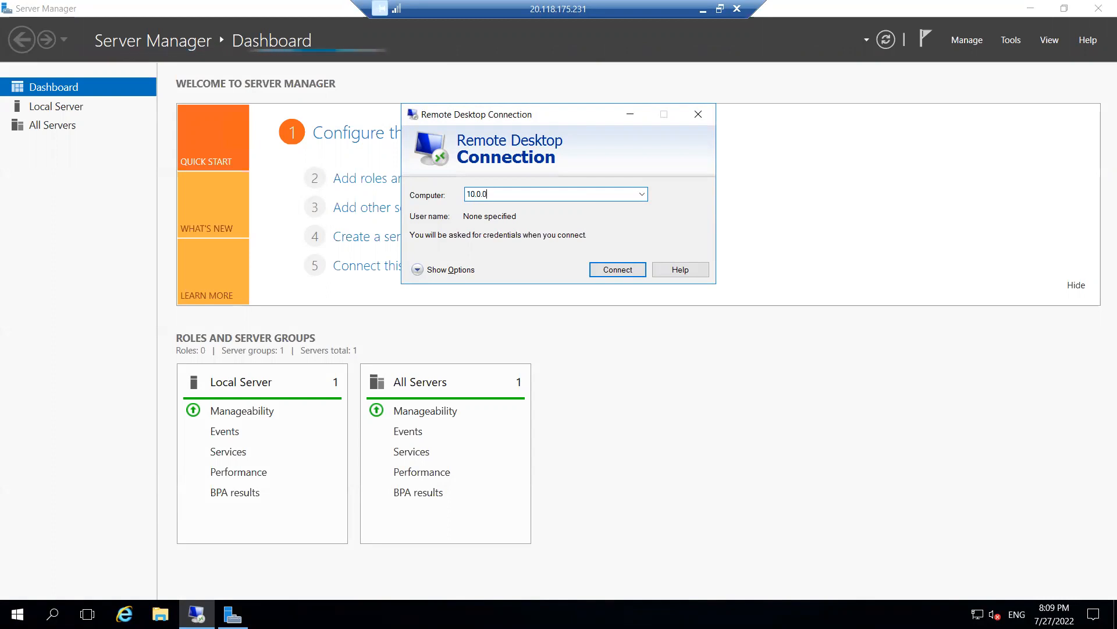
{"action": "type", "text": "1"}
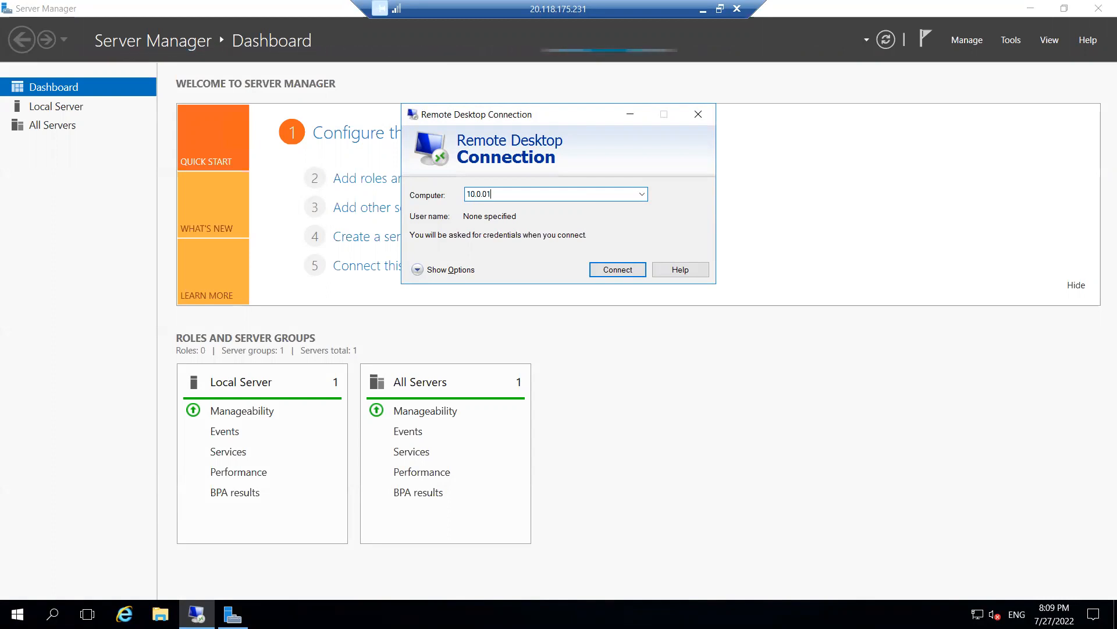
{"action": "key", "text": "BackSpace"}
{"action": "key", "text": "BackSpace"}
{"action": "key", "text": "BackSpace"}
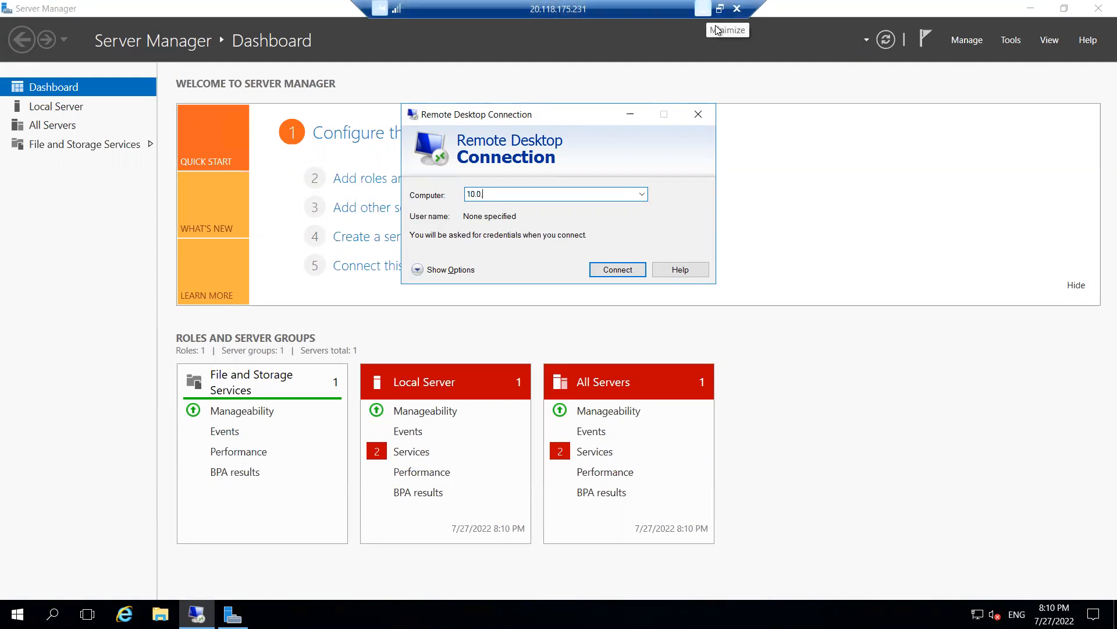
Minimize the remote session and look up VM-DB's private IP address in the Azure virtual machines list
{"action": "left_click", "coordinate": [703, 8]}
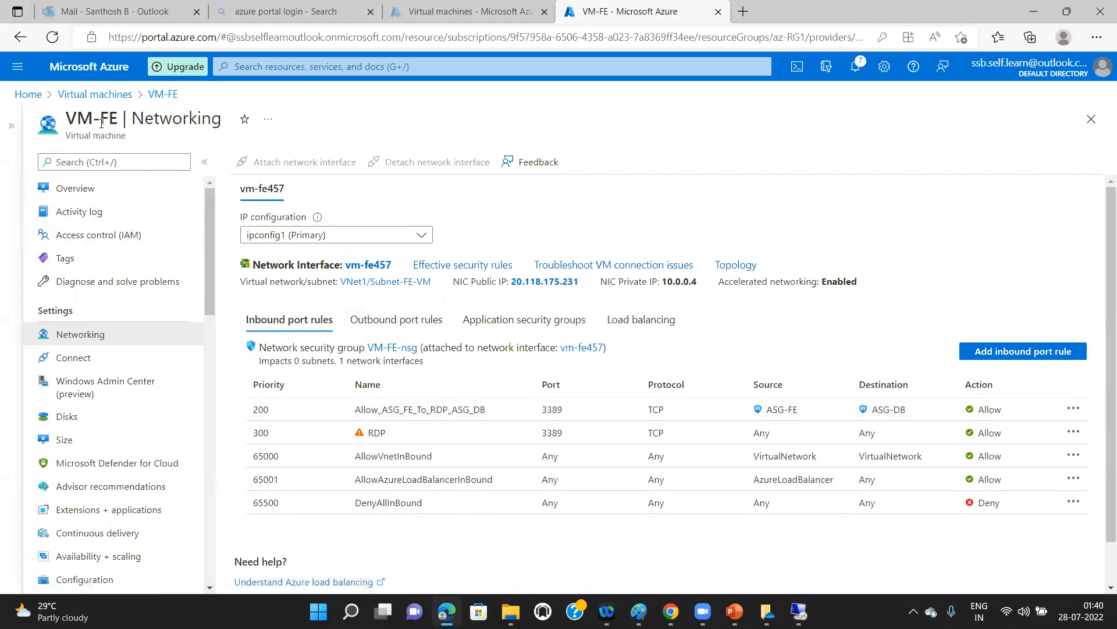
{"action": "left_click", "coordinate": [111, 96]}
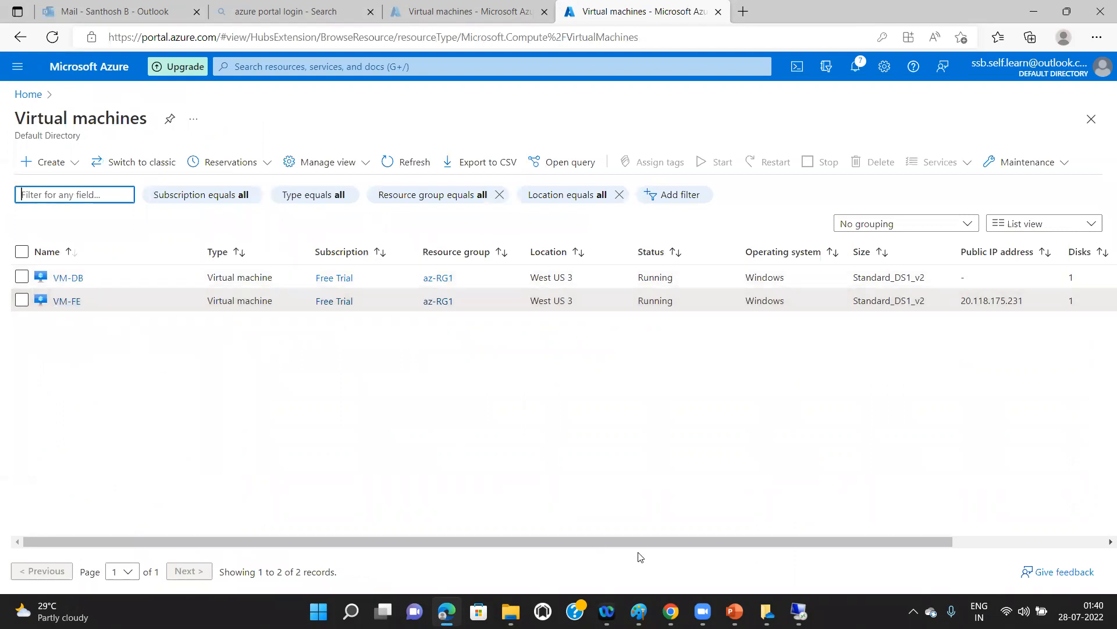
{"action": "left_click_drag", "start_coordinate": [638, 542], "coordinate": [859, 534]}
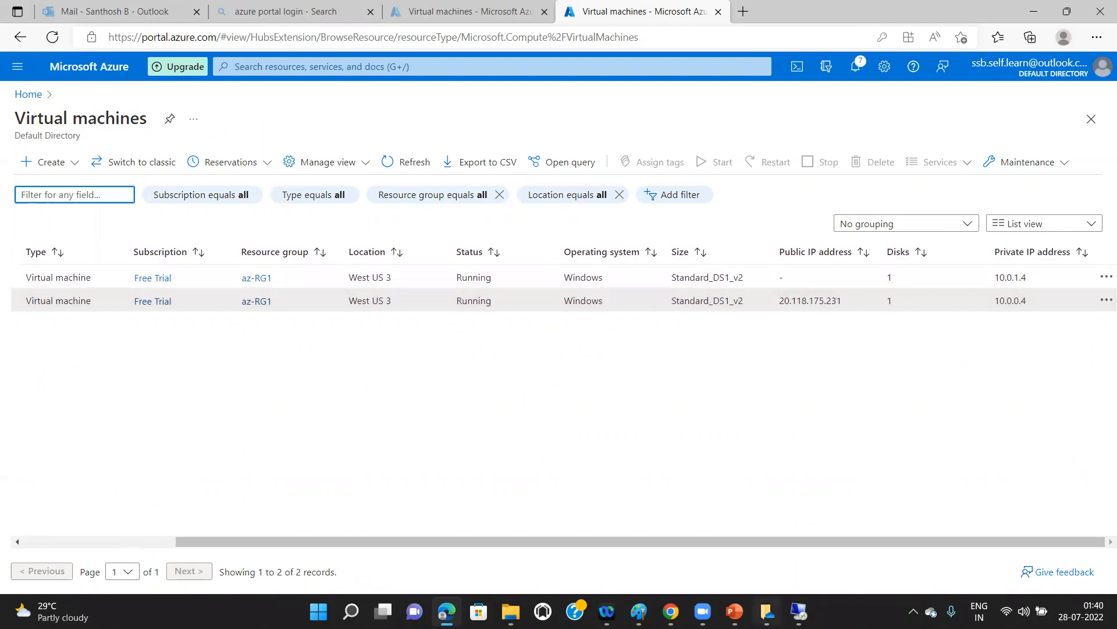
Return to the VM-FE session, complete the computer address as 10.0.1.4 and set the user name to vmadmin
{"action": "left_click", "coordinate": [799, 611]}
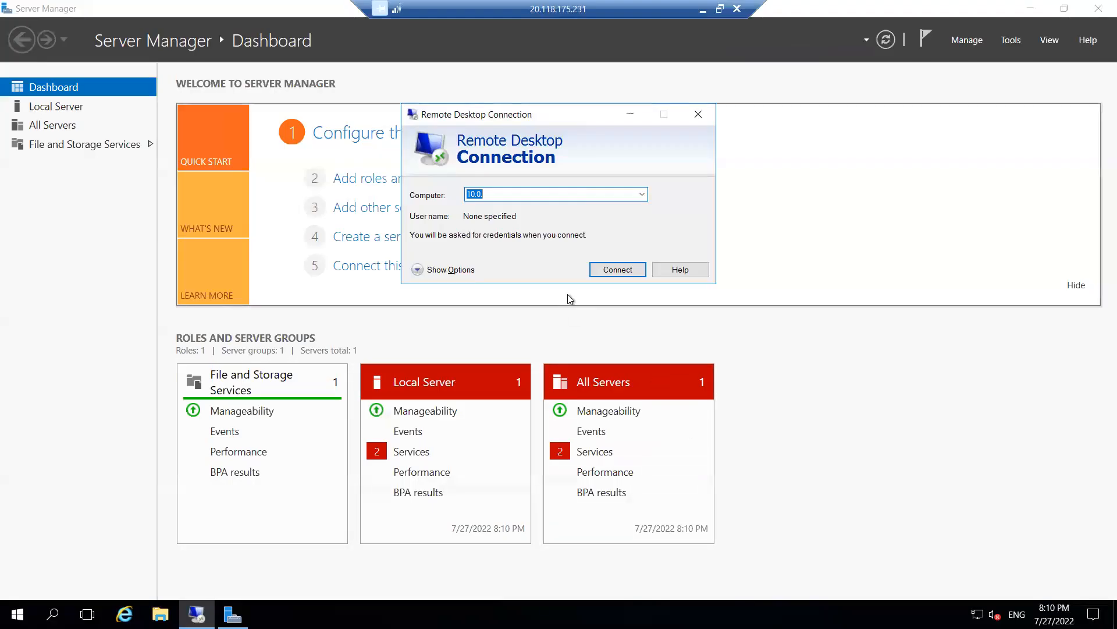
{"action": "left_click", "coordinate": [563, 193]}
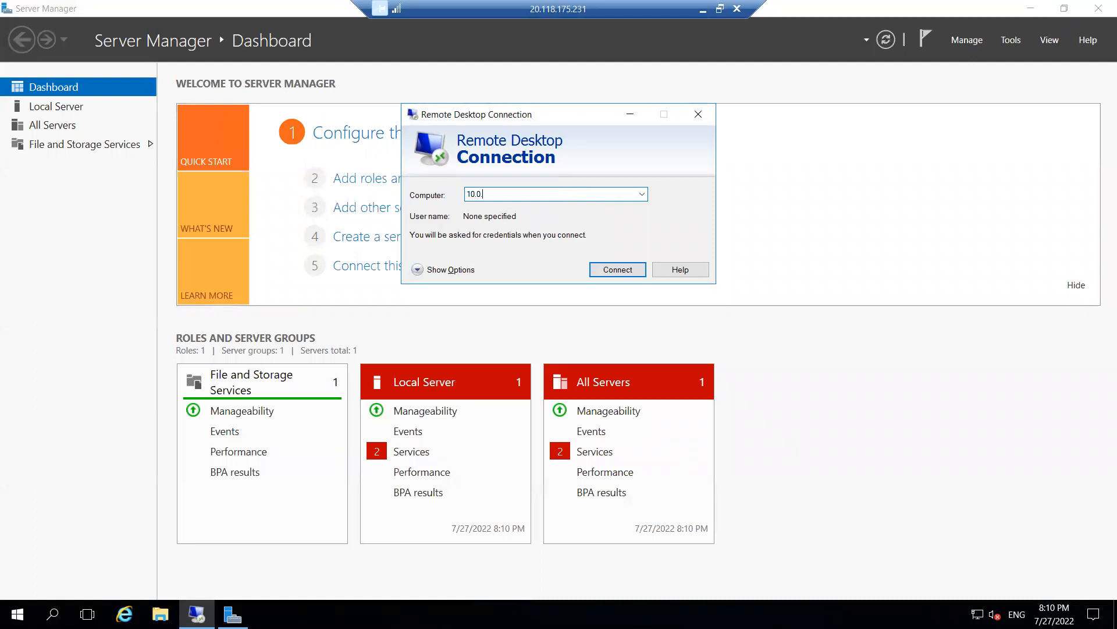
{"action": "type", "text": ".1.4"}
{"action": "left_click", "coordinate": [446, 270]}
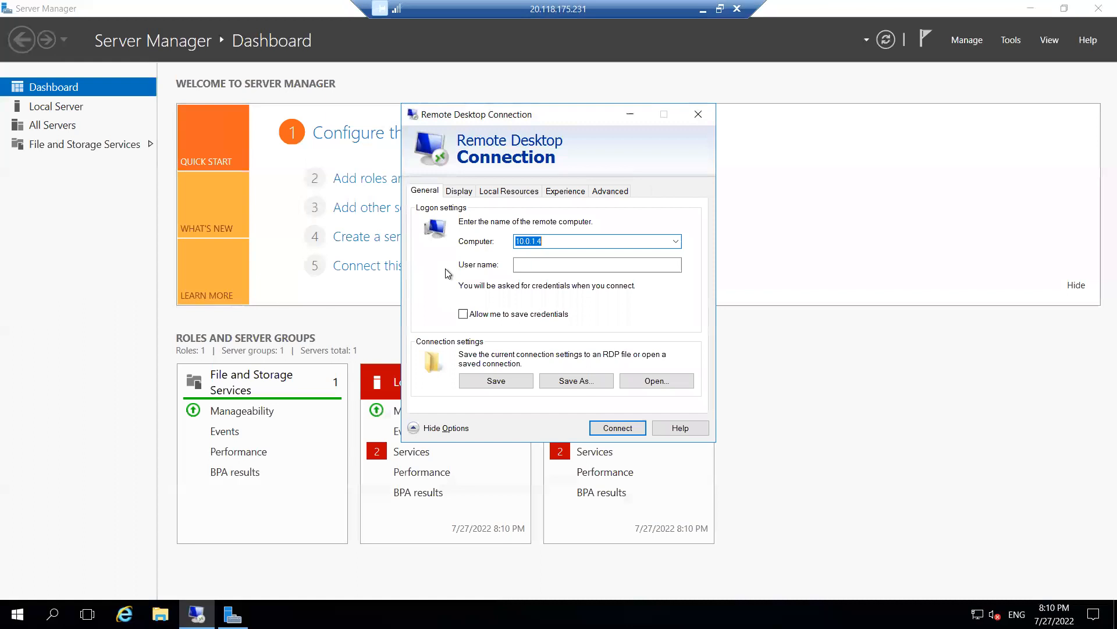
{"action": "left_click", "coordinate": [552, 263]}
{"action": "type", "text": "vmadmin"}
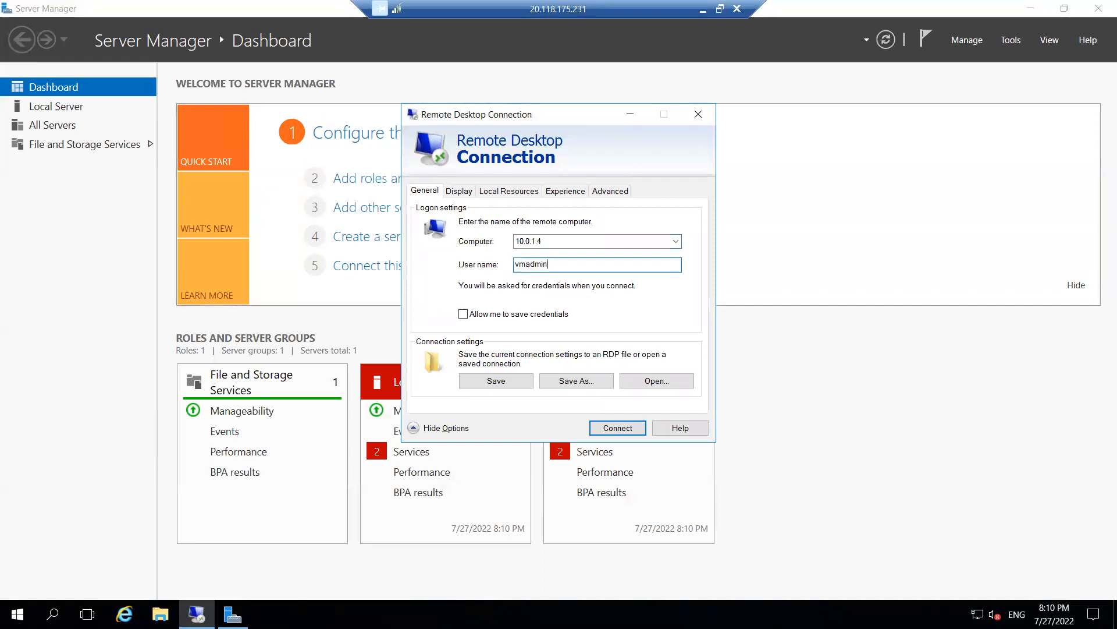
Connect to VM-DB with the account password and accept its unverified certificate
{"action": "left_click", "coordinate": [617, 429]}
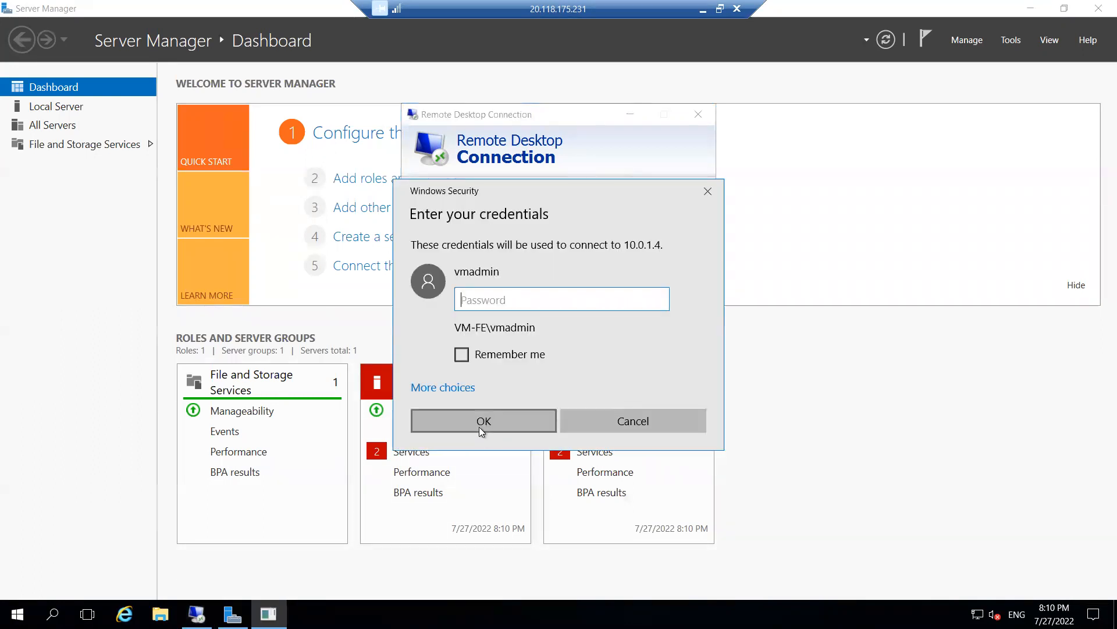
{"action": "type", "text": "••••••••••••"}
{"action": "left_click", "coordinate": [480, 427]}
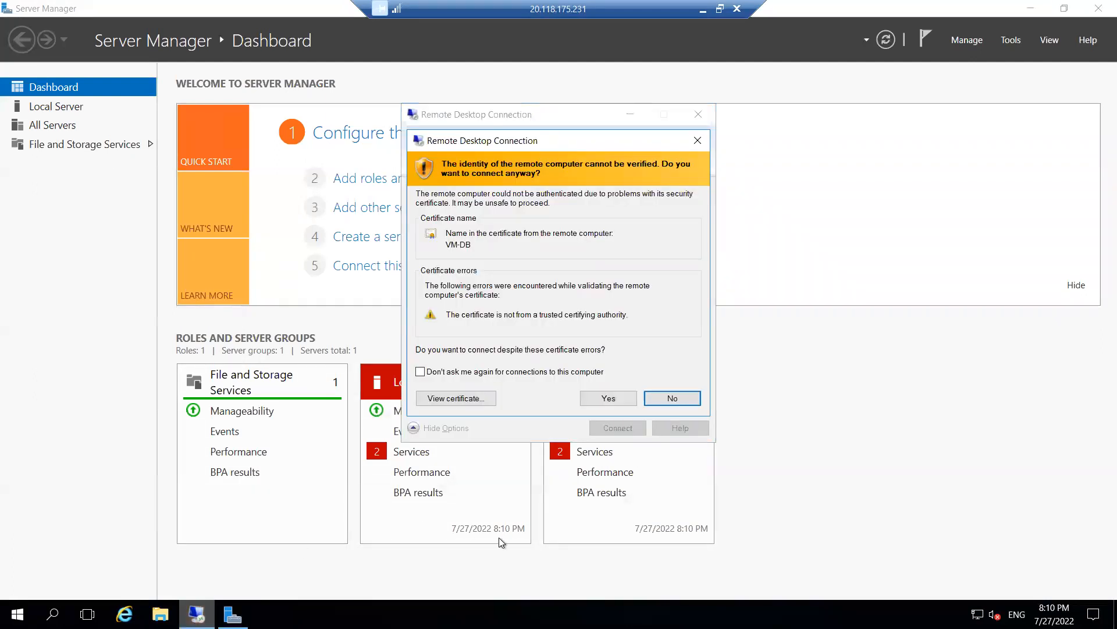
{"action": "left_click", "coordinate": [612, 399]}
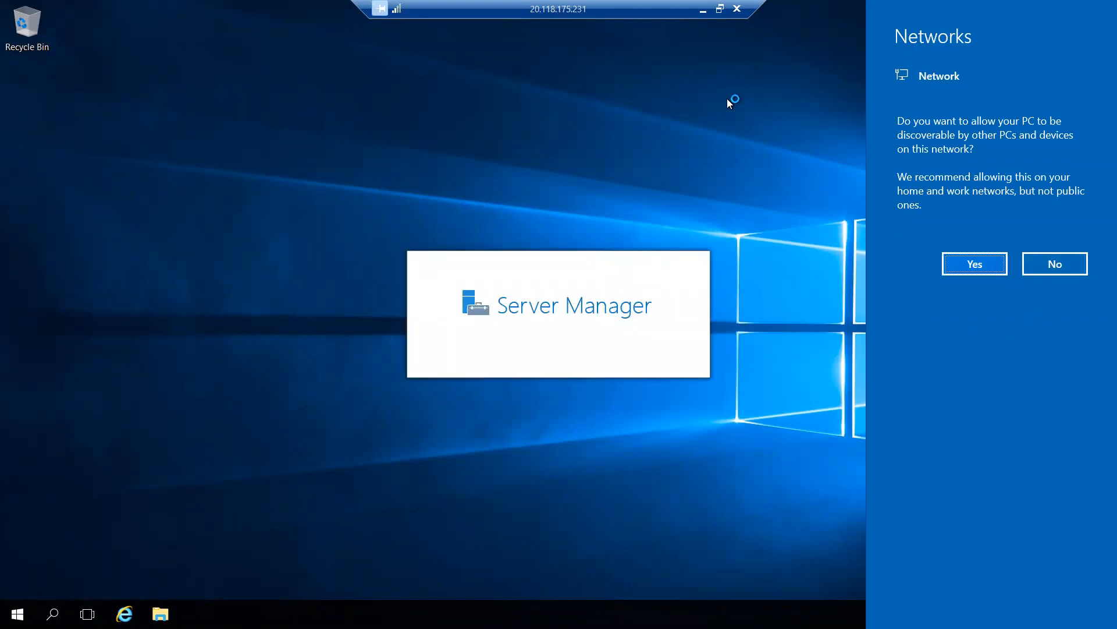
Move the overlapping connection bars of the 20.118.175.231 and 10.0.1.4 sessions apart so both addresses can be read, and dismiss the network discovery prompt
{"action": "left_click", "coordinate": [720, 8]}
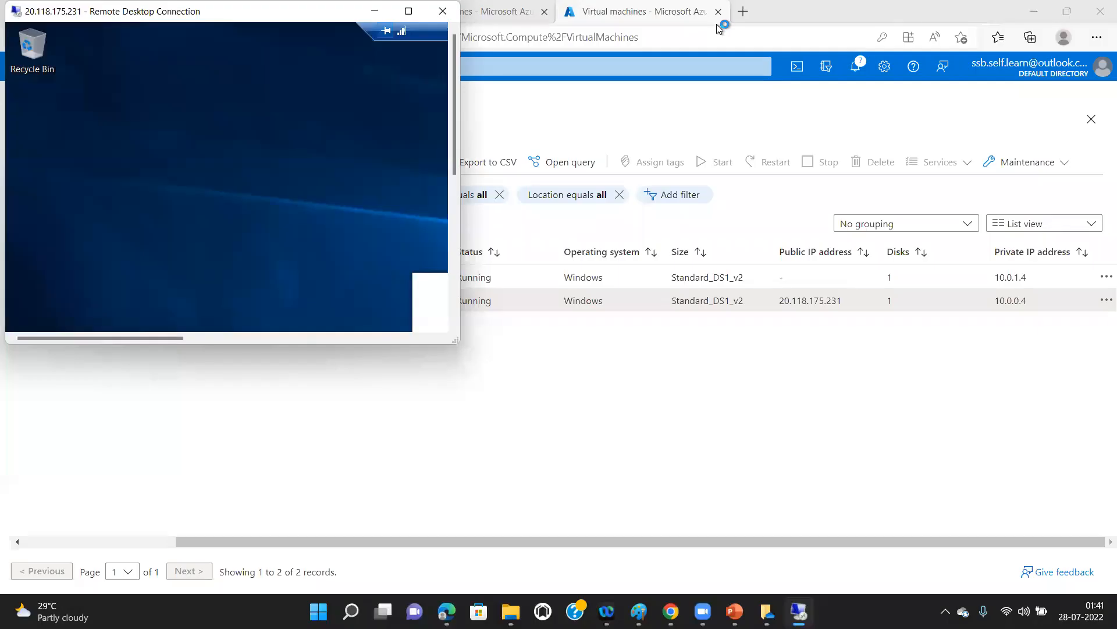
{"action": "left_click", "coordinate": [408, 13]}
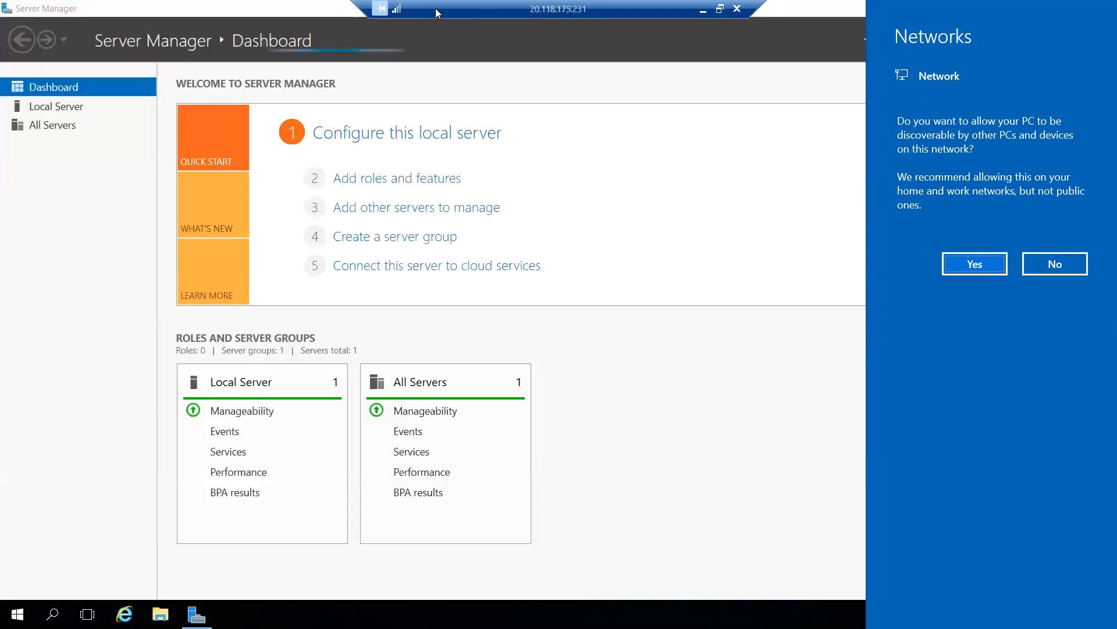
{"action": "left_click_drag", "start_coordinate": [435, 8], "coordinate": [569, 19]}
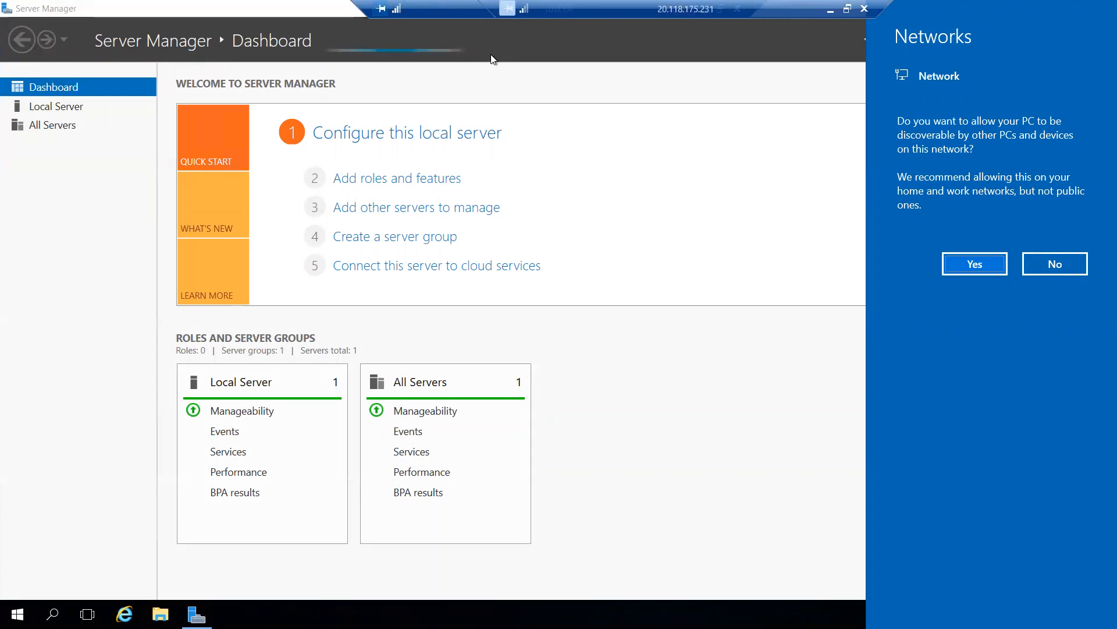
{"action": "left_click_drag", "start_coordinate": [446, 13], "coordinate": [271, 20]}
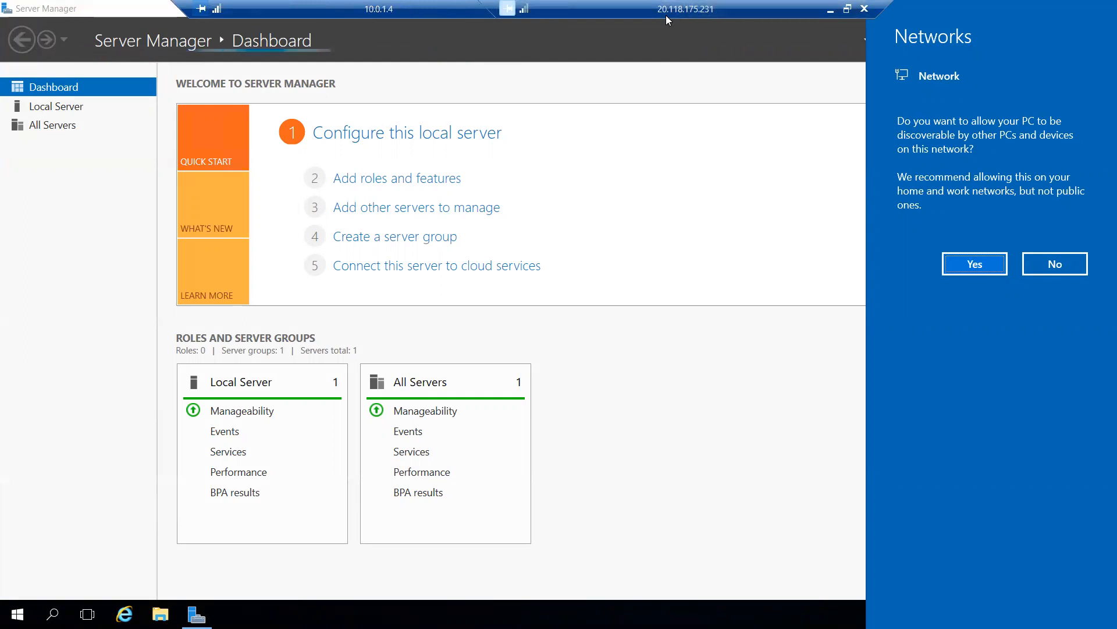
{"action": "left_click", "coordinate": [707, 35]}
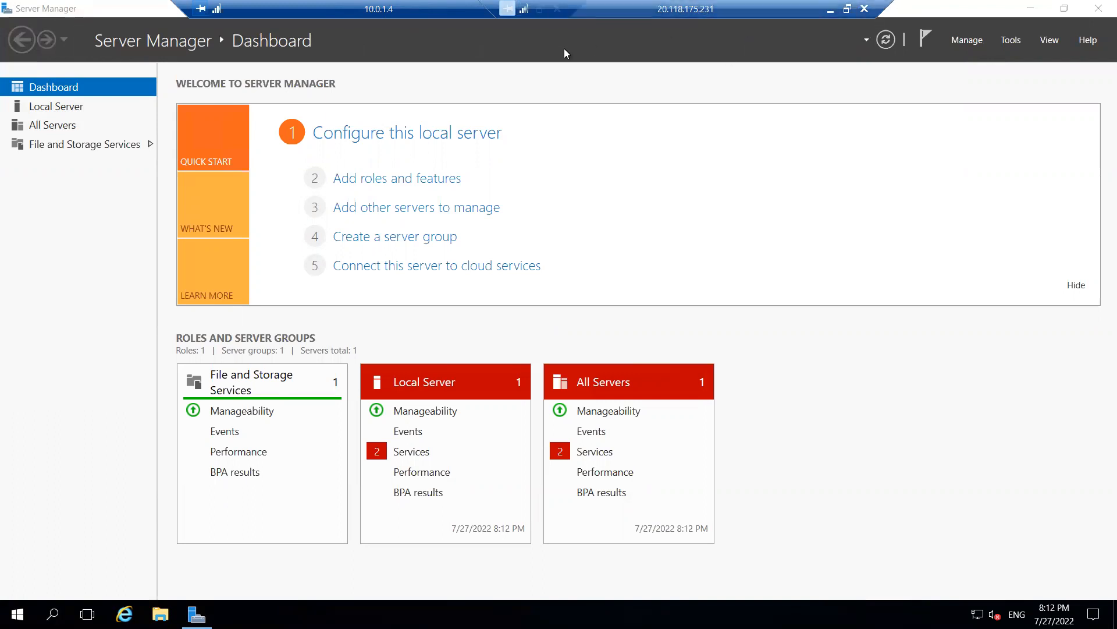
Minimize the remote sessions, switch to PowerPoint and show slide 24 with the Application Security Group diagram
{"action": "left_click", "coordinate": [830, 8]}
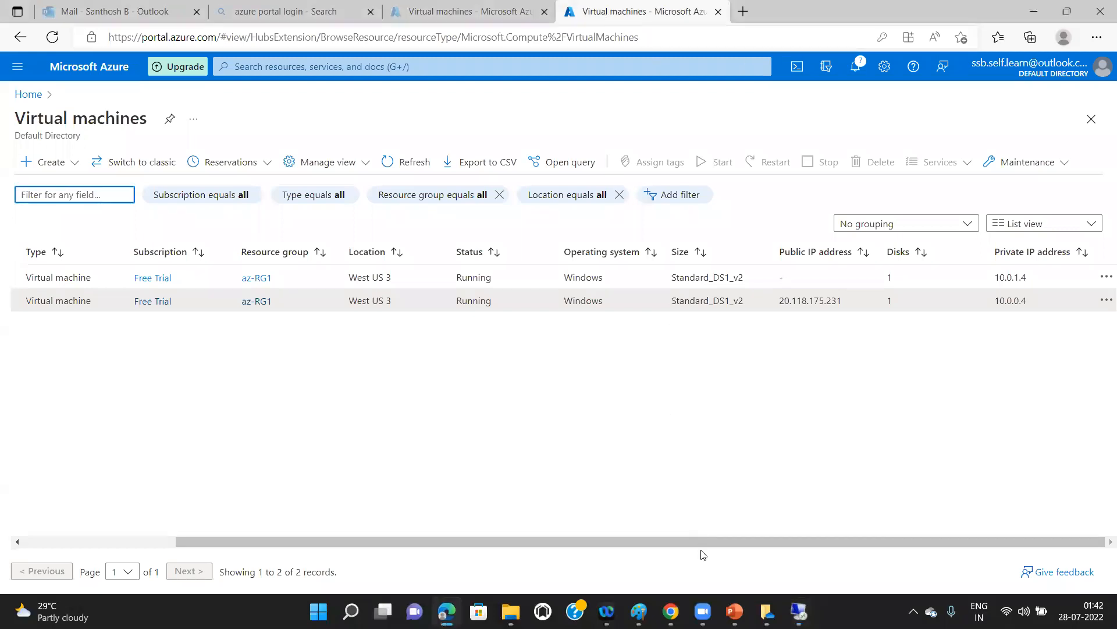
{"action": "left_click", "coordinate": [735, 611]}
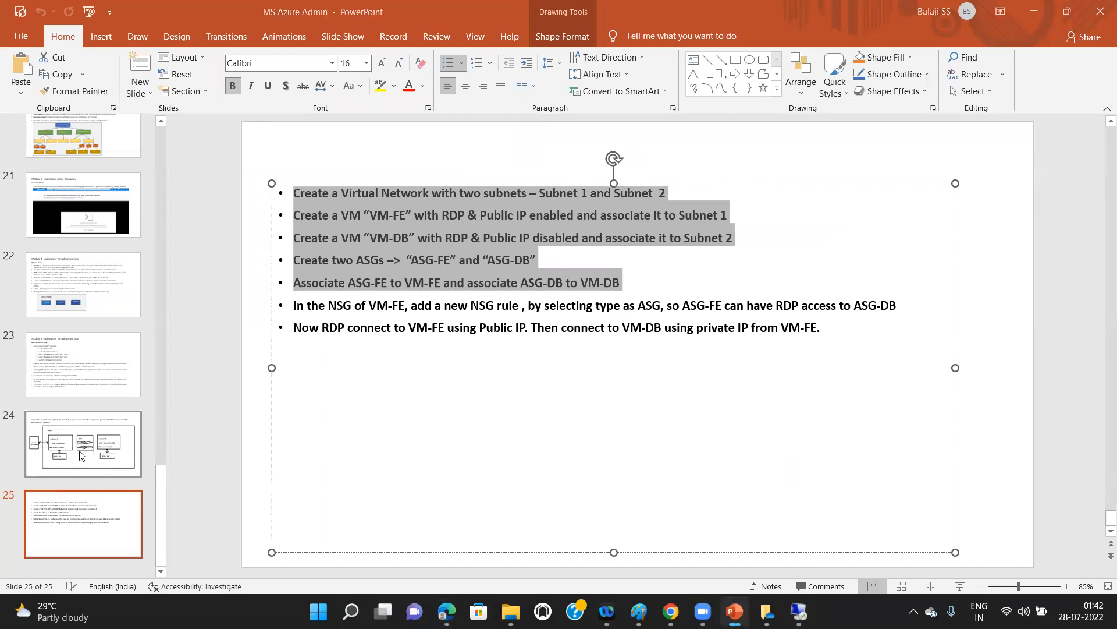
{"action": "left_click", "coordinate": [86, 430]}
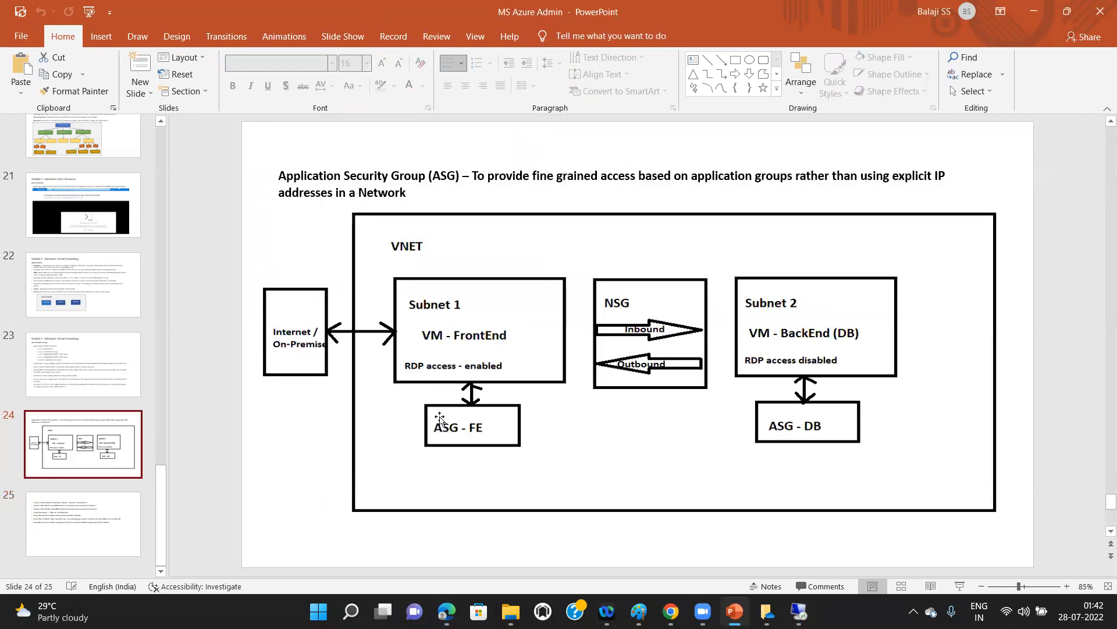